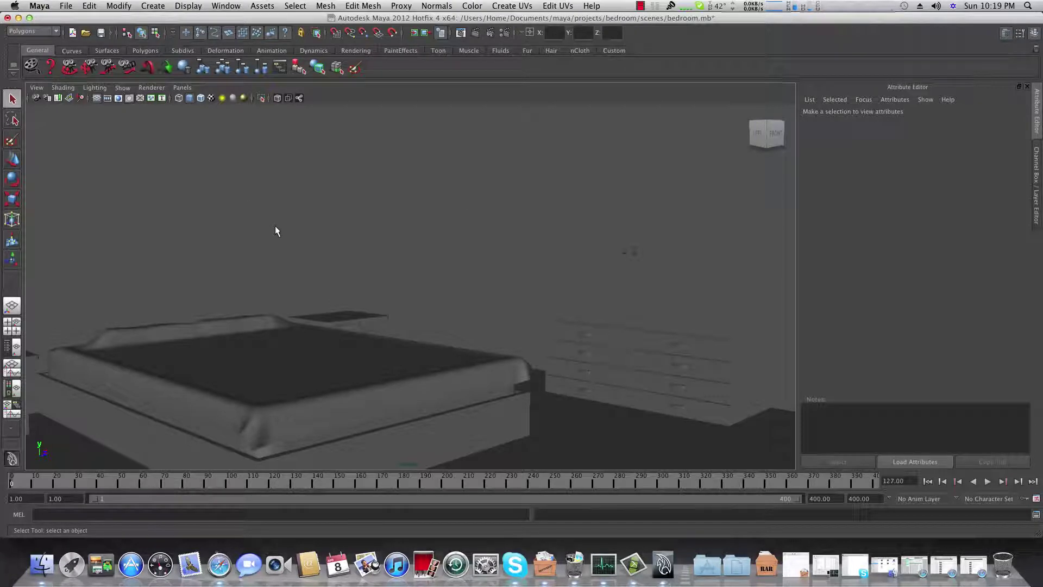
# Examine the bedroom model from inside and outside, including the bed, wardrobe and wall openings.
pyautogui.keyDown('alt'); pyautogui.moveTo(282, 242); pyautogui.dragTo(286, 246); pyautogui.keyUp('alt')
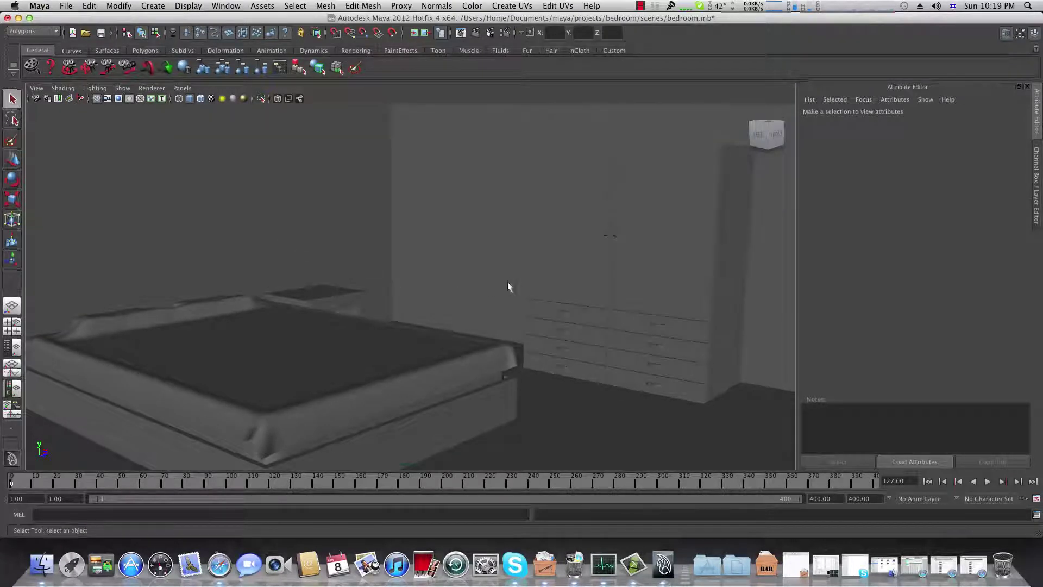
pyautogui.keyDown('alt'); pyautogui.moveTo(508, 281); pyautogui.dragTo(314, 257, button='right'); pyautogui.keyUp('alt')
pyautogui.keyDown('alt'); pyautogui.moveTo(314, 257); pyautogui.dragTo(401, 279); pyautogui.keyUp('alt')
pyautogui.keyDown('alt'); pyautogui.moveTo(401, 279); pyautogui.dragTo(341, 285, button='right'); pyautogui.keyUp('alt')
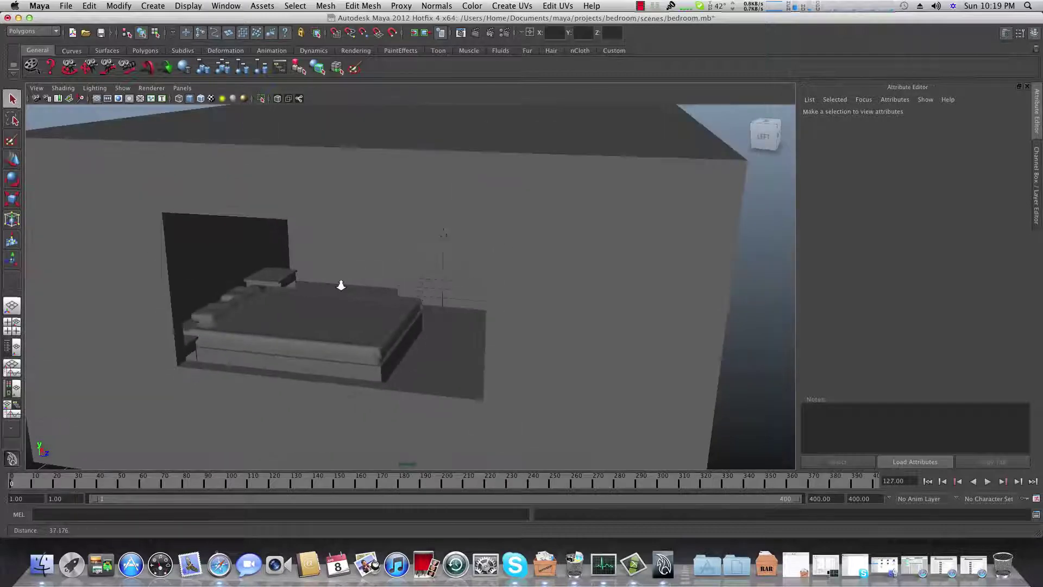
pyautogui.moveTo(341, 284)
pyautogui.keyDown('alt'); pyautogui.mouseDown()
pyautogui.moveTo(354, 275)
pyautogui.moveTo(389, 286)
pyautogui.moveTo(331, 286)
pyautogui.moveTo(305, 303)
pyautogui.moveTo(146, 277)
pyautogui.moveTo(361, 289)
pyautogui.moveTo(346, 291)
pyautogui.moveTo(350, 282)
pyautogui.mouseUp(); pyautogui.keyUp('alt')
pyautogui.keyDown('alt'); pyautogui.moveTo(280, 284); pyautogui.dragTo(476, 324, button='right'); pyautogui.keyUp('alt')
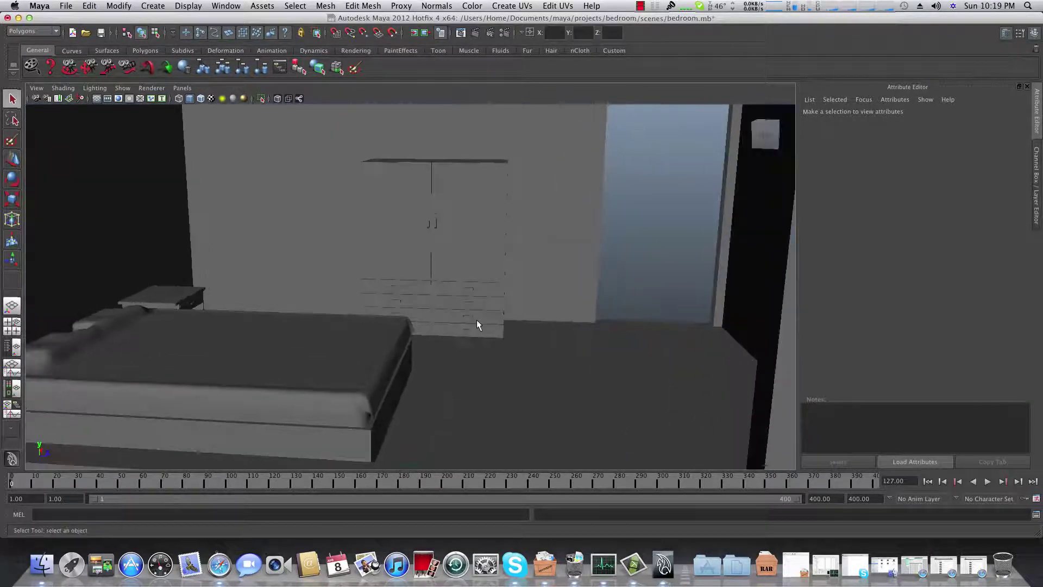
pyautogui.keyDown('alt'); pyautogui.moveTo(477, 325); pyautogui.dragTo(448, 328); pyautogui.keyUp('alt')
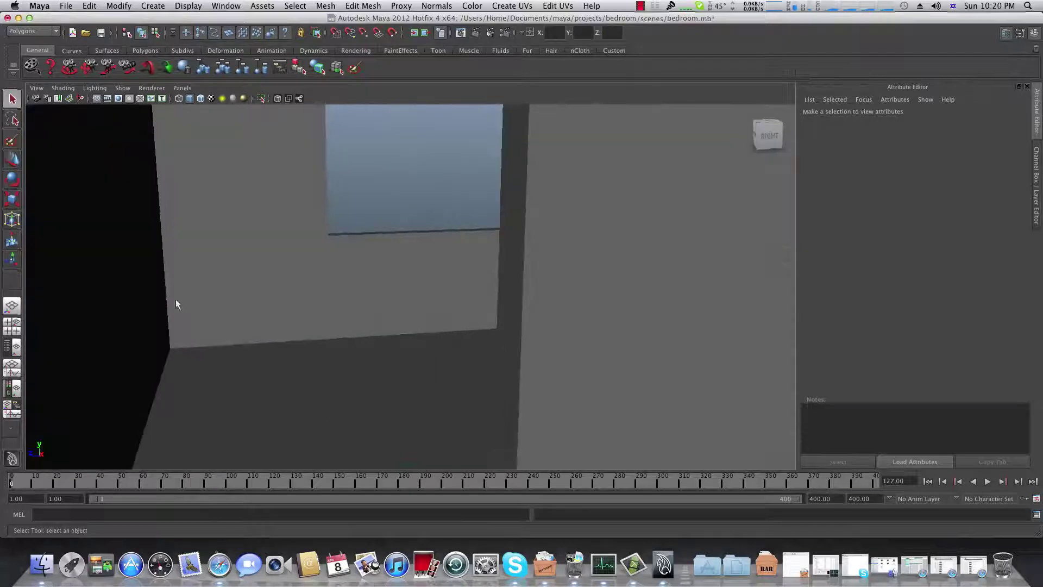
pyautogui.keyDown('alt'); pyautogui.moveTo(176, 303); pyautogui.dragTo(245, 305); pyautogui.keyUp('alt')
pyautogui.keyDown('alt'); pyautogui.moveTo(244, 306); pyautogui.dragTo(245, 306, button='middle'); pyautogui.keyUp('alt')
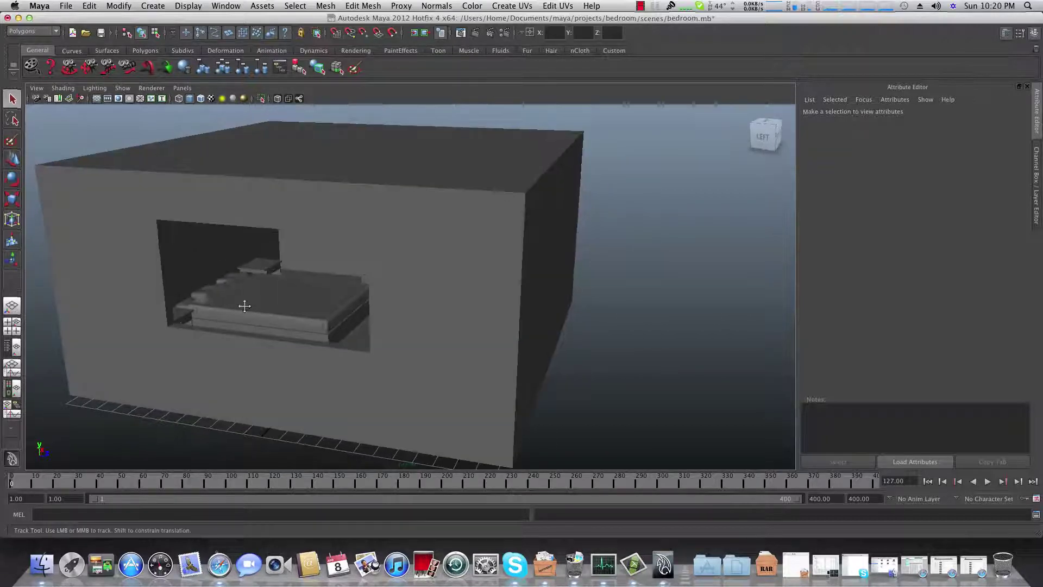
pyautogui.keyDown('alt'); pyautogui.moveTo(244, 306); pyautogui.dragTo(333, 328, button='right'); pyautogui.keyUp('alt')
pyautogui.moveTo(333, 328)
pyautogui.keyDown('alt'); pyautogui.mouseDown()
pyautogui.moveTo(280, 324)
pyautogui.moveTo(338, 324)
pyautogui.mouseUp(); pyautogui.keyUp('alt')
pyautogui.keyDown('alt'); pyautogui.moveTo(360, 288); pyautogui.dragTo(282, 340); pyautogui.keyUp('alt')
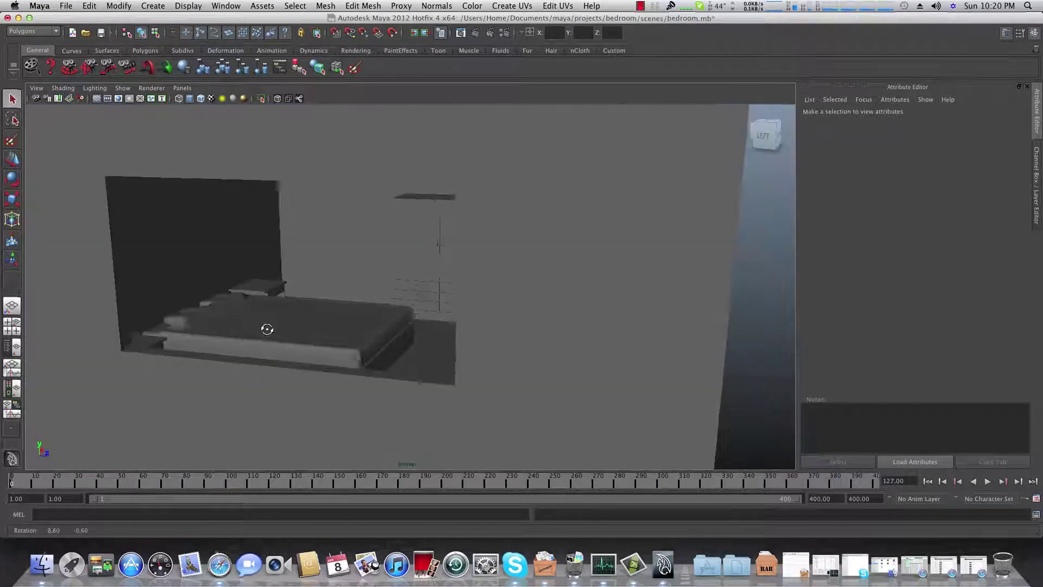
# Show the Channel Box / Layer Editor and select the wardrobe together with its door handles, leaving the walls out.
pyautogui.click(1035, 33)
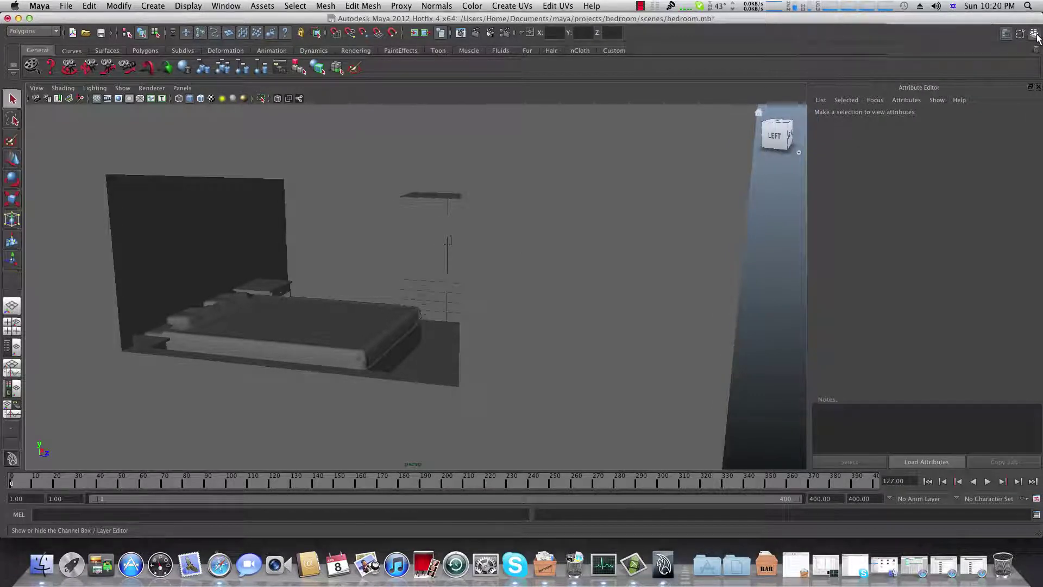
pyautogui.click(1036, 34)
pyautogui.keyDown('alt'); pyautogui.moveTo(502, 320); pyautogui.dragTo(398, 311); pyautogui.keyUp('alt')
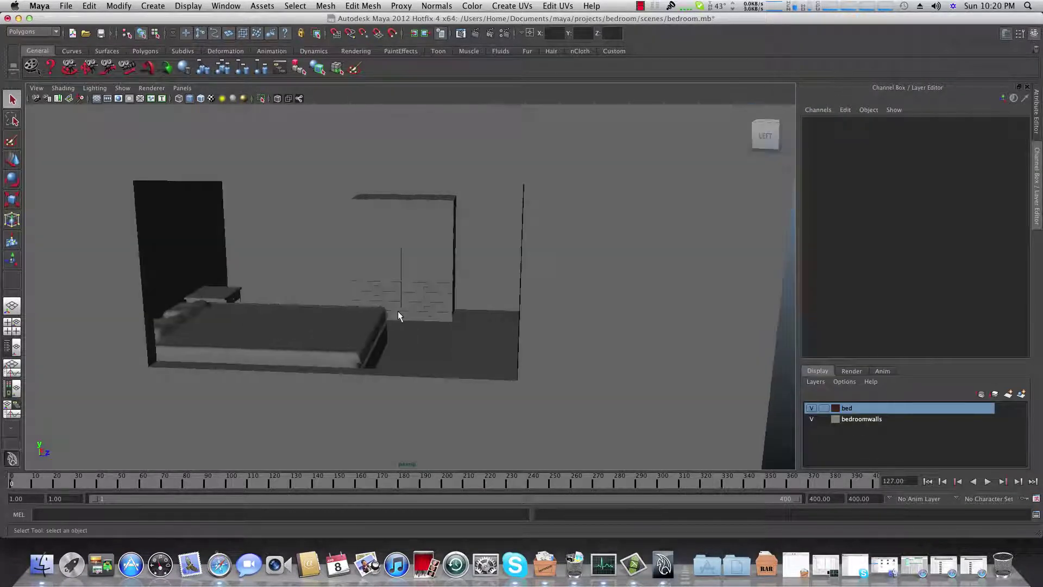
pyautogui.click(394, 259)
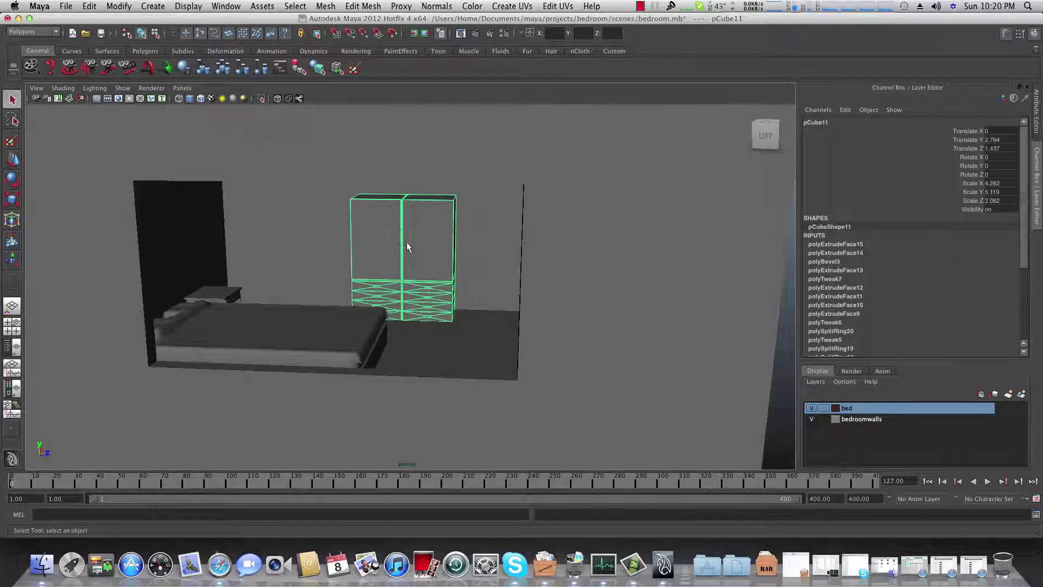
pyautogui.click(404, 242)
pyautogui.keyDown('alt'); pyautogui.moveTo(446, 249); pyautogui.dragTo(388, 249, button='right'); pyautogui.keyUp('alt')
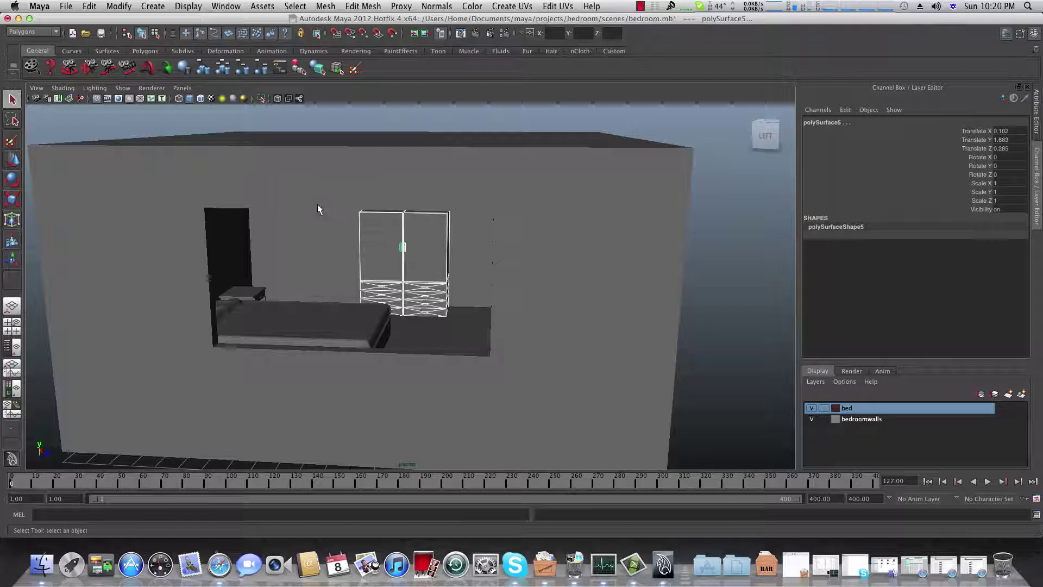
pyautogui.press('z')
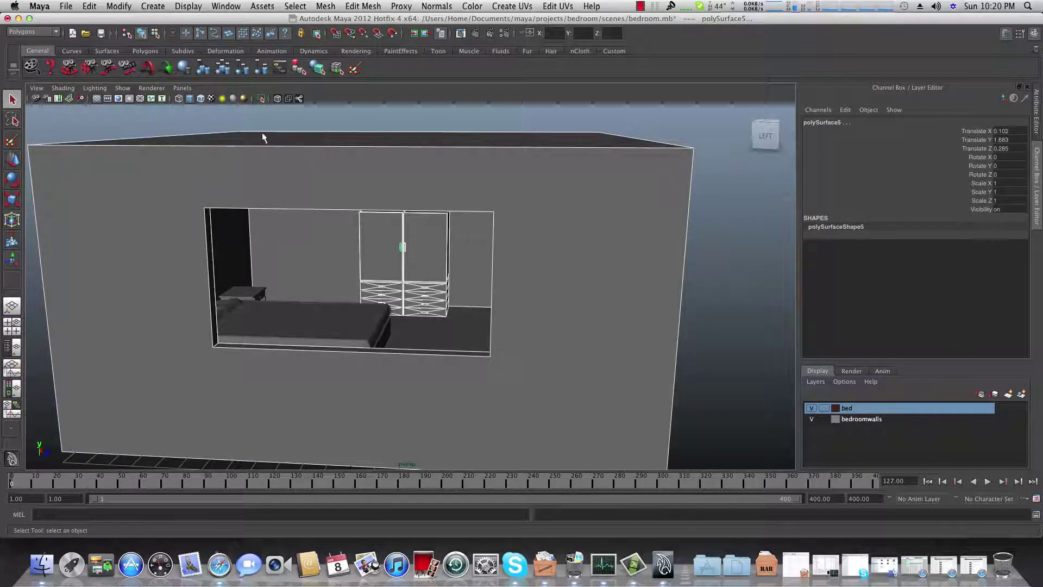
pyautogui.keyDown('shift'); pyautogui.click(304, 221); pyautogui.keyUp('shift')
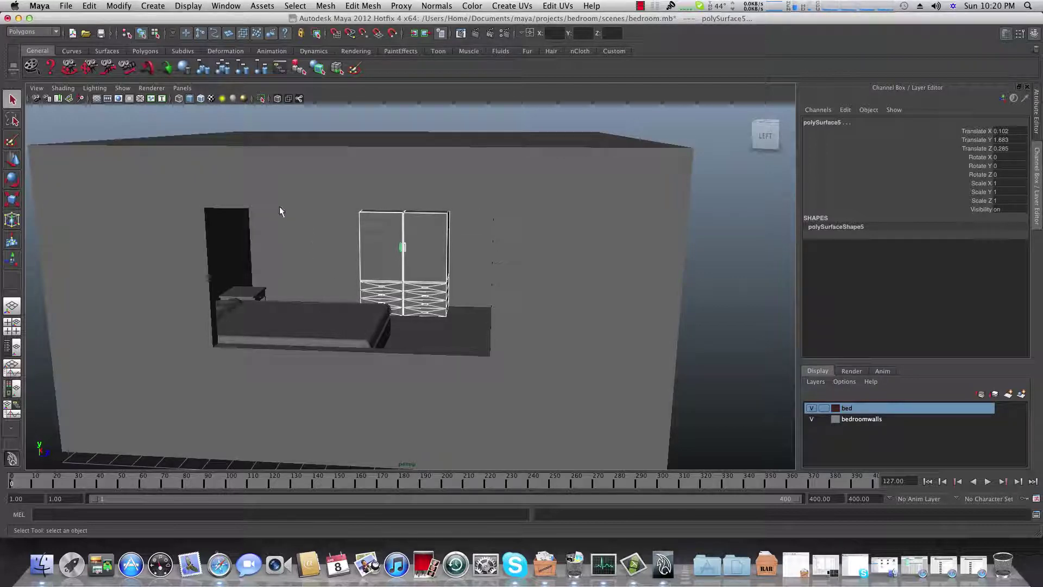
pyautogui.keyDown('alt'); pyautogui.moveTo(350, 266); pyautogui.dragTo(357, 261); pyautogui.keyUp('alt')
pyautogui.keyDown('alt'); pyautogui.moveTo(293, 259); pyautogui.dragTo(456, 290, button='right'); pyautogui.keyUp('alt')
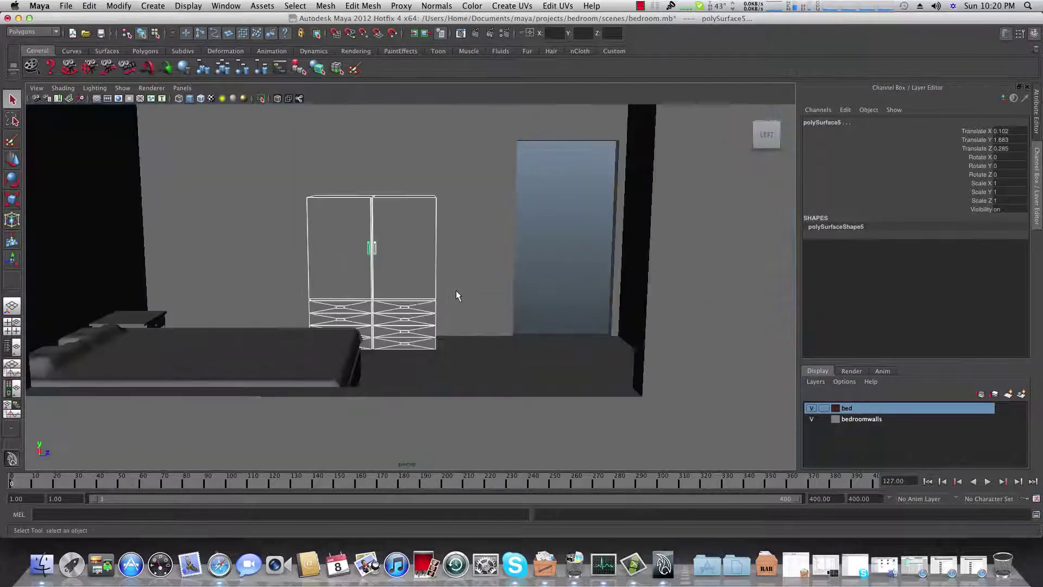
# Create a display layer from the selected wardrobe parts, name it closet and give it a green color.
pyautogui.click(1021, 394)
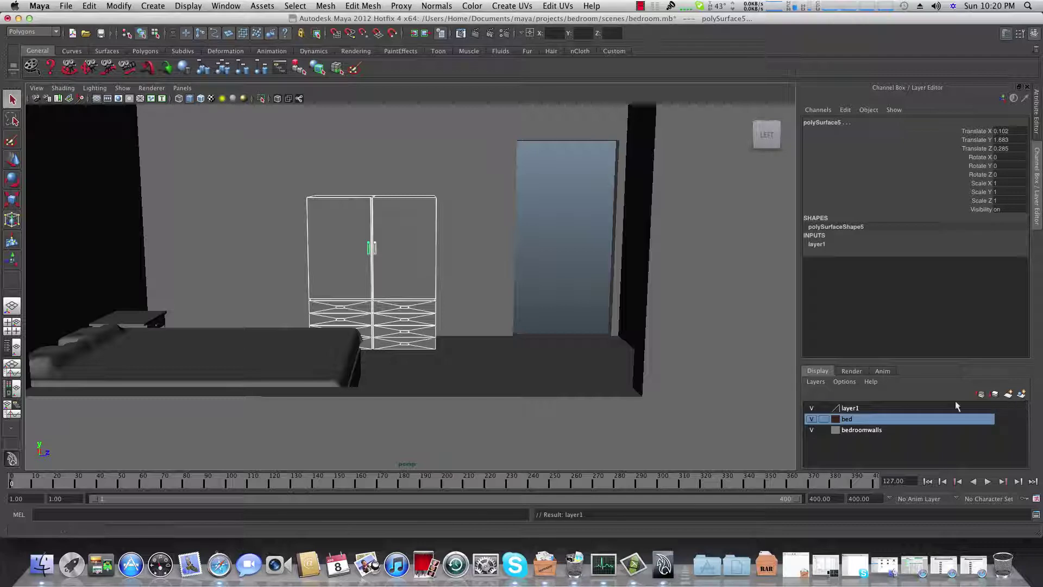
pyautogui.click(854, 408)
pyautogui.doubleClick(851, 408)
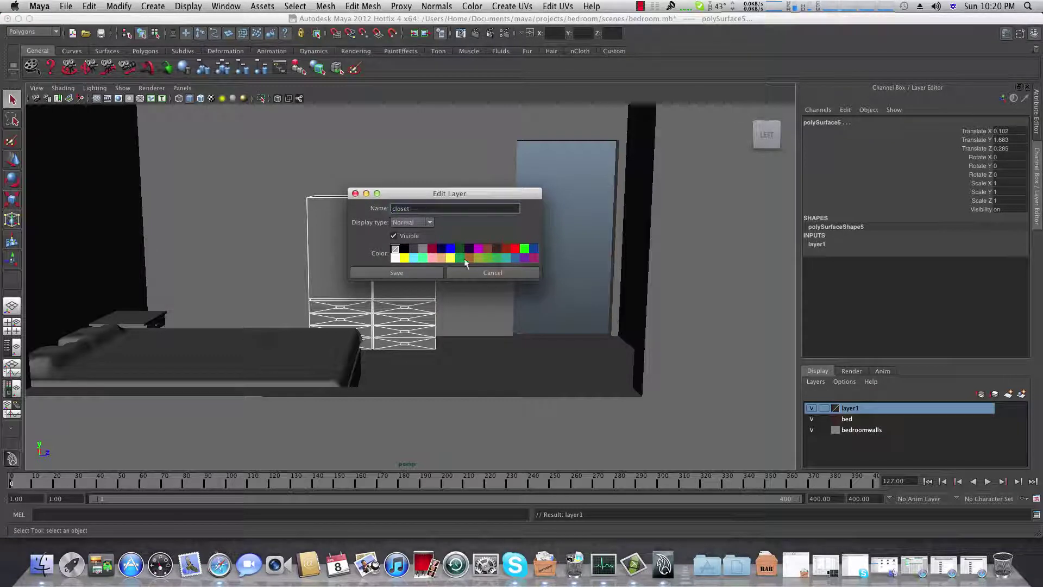
pyautogui.click(485, 258)
pyautogui.click(409, 273)
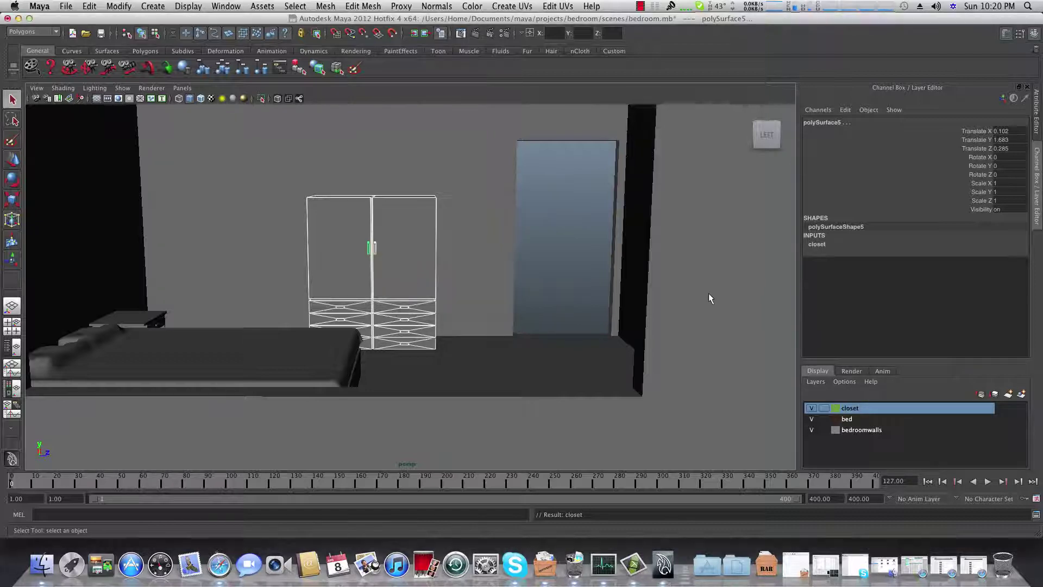
# Hide the closet, bed and bedroomwalls layers to leave an empty workspace.
pyautogui.keyDown('alt'); pyautogui.moveTo(709, 298); pyautogui.dragTo(501, 293); pyautogui.keyUp('alt')
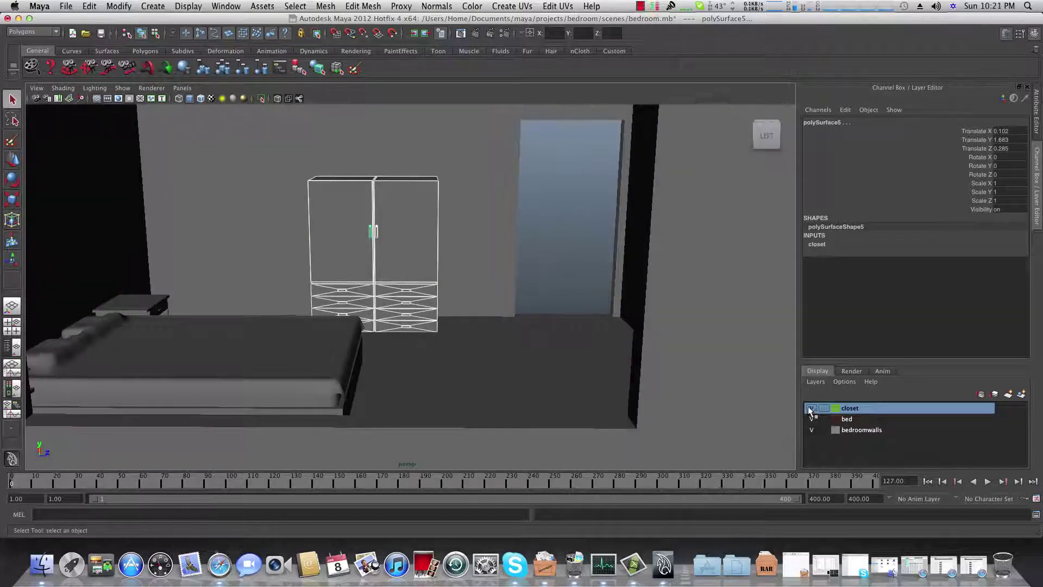
pyautogui.scroll(-5, 493, 274)
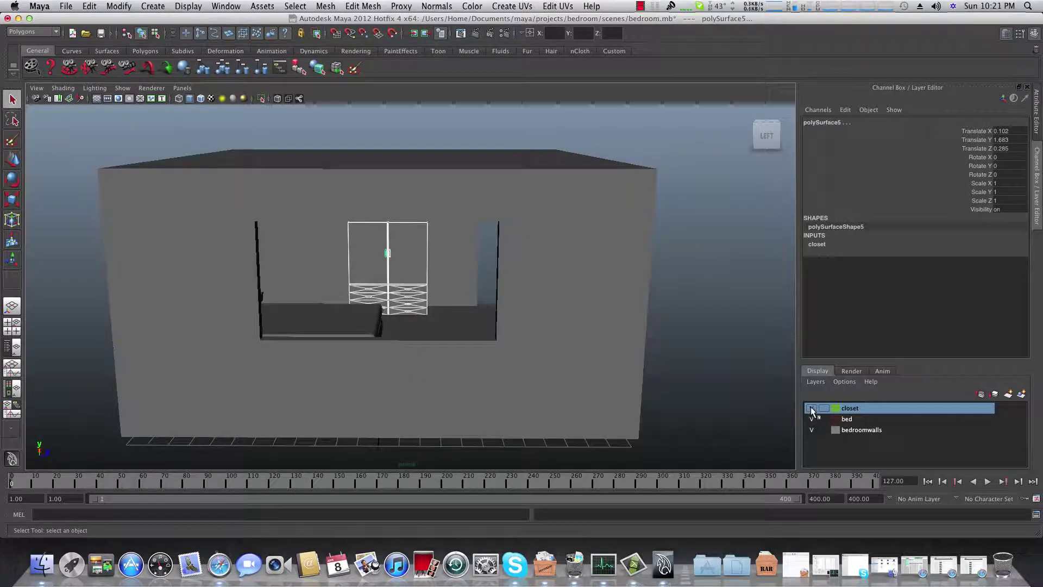
pyautogui.click(812, 408)
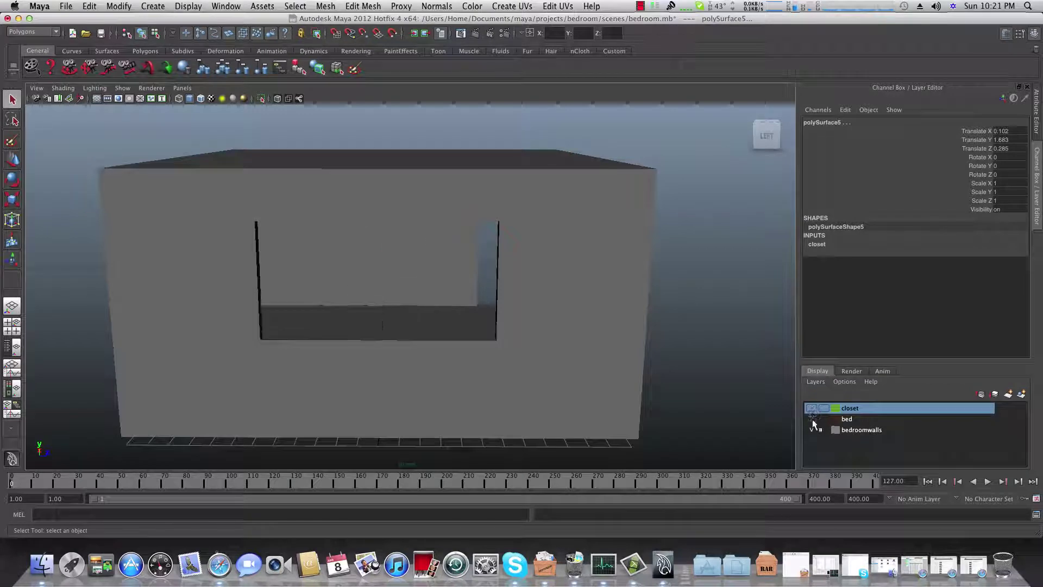
pyautogui.click(814, 430)
pyautogui.keyDown('alt'); pyautogui.moveTo(699, 373); pyautogui.dragTo(491, 309); pyautogui.keyUp('alt')
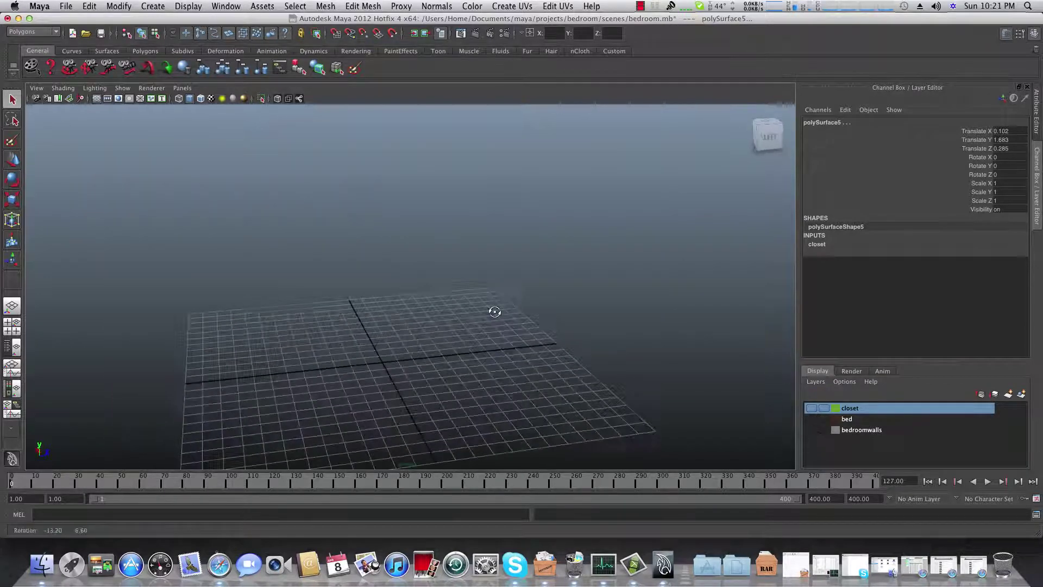
# Create a polygon cube at the origin.
pyautogui.click(140, 52)
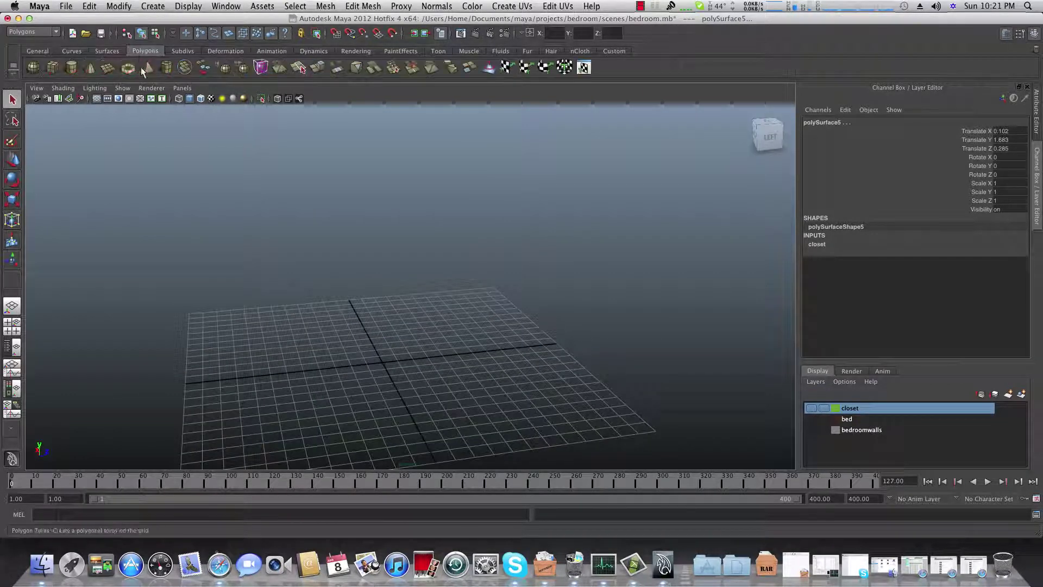
pyautogui.click(52, 69)
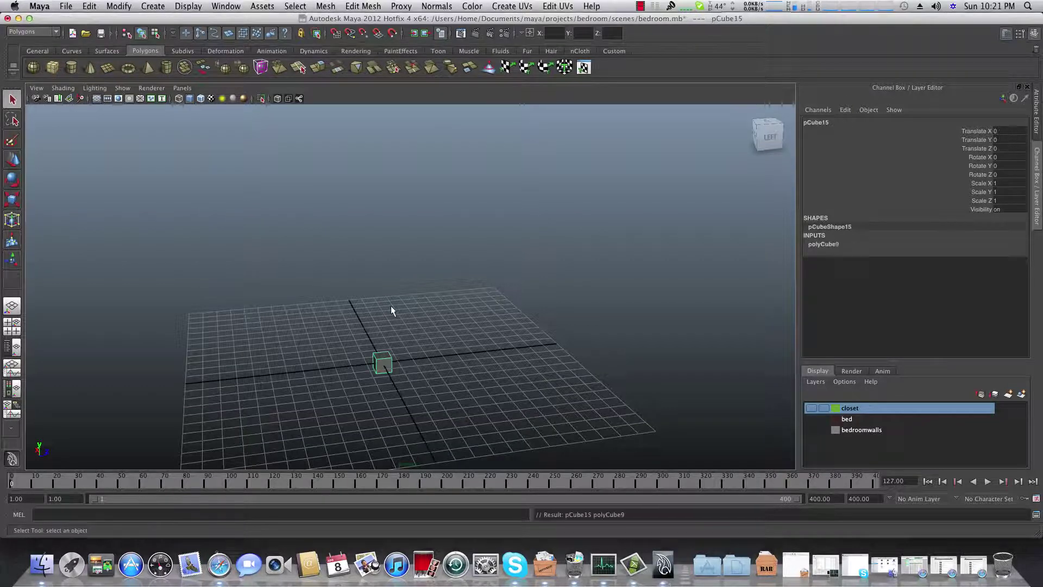
pyautogui.keyDown('alt'); pyautogui.moveTo(390, 305); pyautogui.dragTo(422, 300); pyautogui.keyUp('alt')
pyautogui.keyDown('alt'); pyautogui.moveTo(298, 387); pyautogui.dragTo(296, 329, button='middle'); pyautogui.keyUp('alt')
pyautogui.keyDown('alt'); pyautogui.moveTo(296, 328); pyautogui.dragTo(397, 354, button='right'); pyautogui.keyUp('alt')
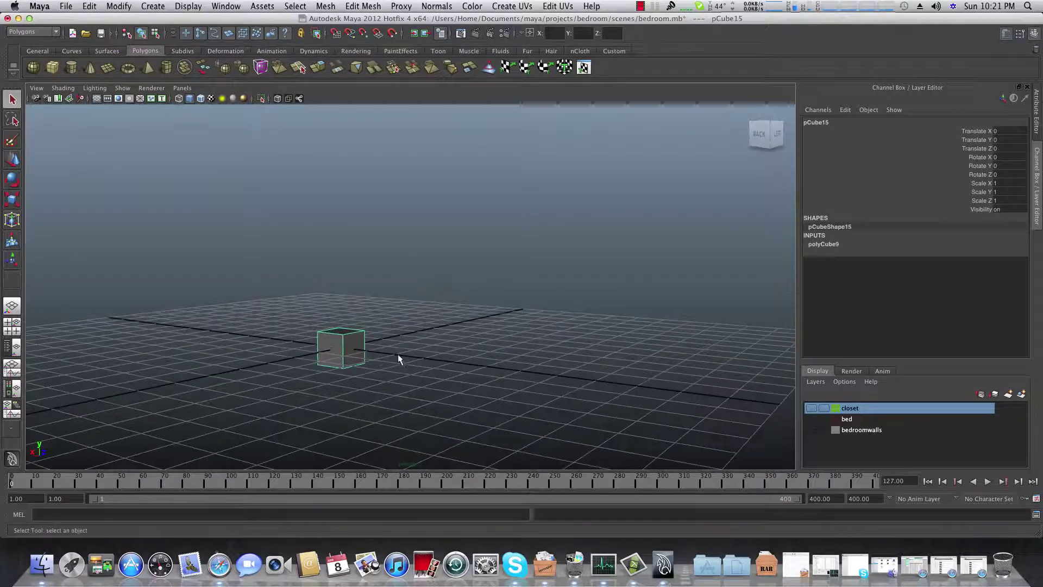
pyautogui.keyDown('alt'); pyautogui.moveTo(337, 355); pyautogui.dragTo(463, 305, button='middle'); pyautogui.keyUp('alt')
pyautogui.keyDown('alt'); pyautogui.moveTo(463, 305); pyautogui.dragTo(504, 332); pyautogui.keyUp('alt')
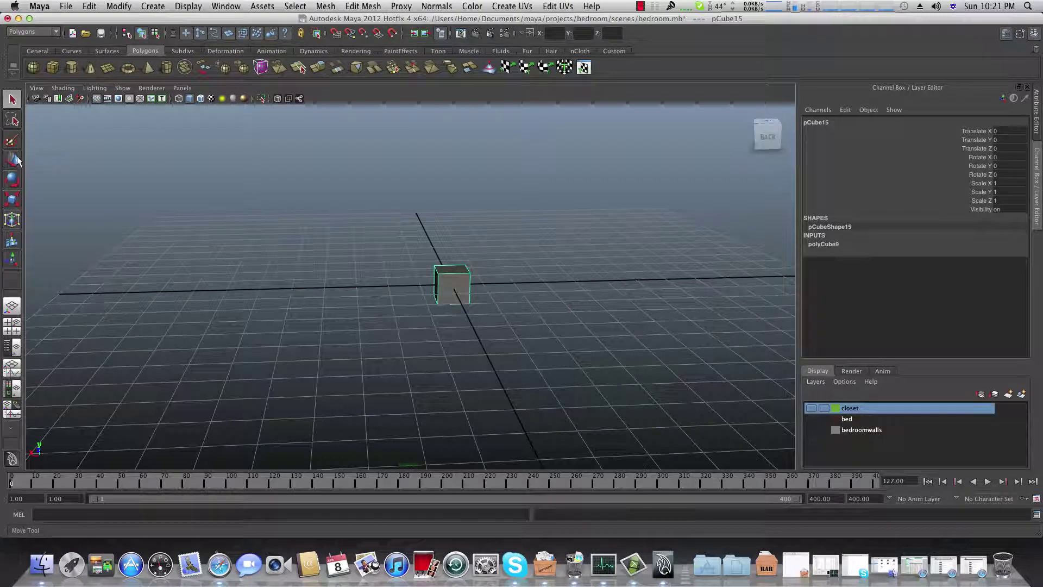
# Scale the cube uniformly to about 3.5 and raise it to about 1.8 in Y above the grid.
pyautogui.click(11, 201)
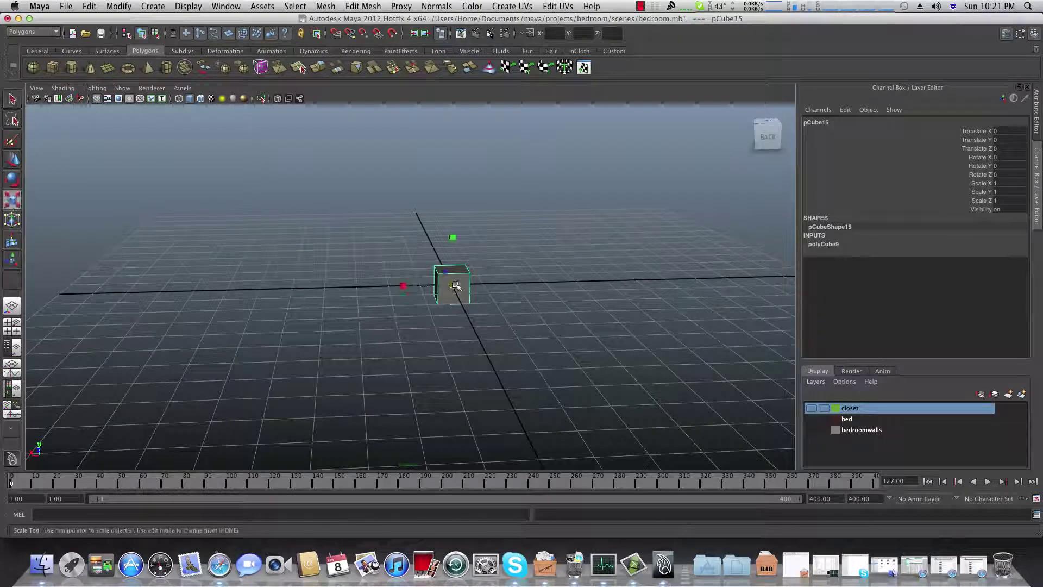
pyautogui.moveTo(454, 285); pyautogui.dragTo(523, 284)
pyautogui.keyDown('alt'); pyautogui.moveTo(411, 249); pyautogui.dragTo(417, 186); pyautogui.keyUp('alt')
pyautogui.click(13, 161)
pyautogui.keyDown('alt'); pyautogui.moveTo(451, 234); pyautogui.dragTo(392, 201); pyautogui.keyUp('alt')
pyautogui.keyDown('alt'); pyautogui.moveTo(332, 218); pyautogui.dragTo(505, 265, button='right'); pyautogui.keyUp('alt')
pyautogui.keyDown('alt'); pyautogui.moveTo(500, 271); pyautogui.dragTo(384, 158); pyautogui.keyUp('alt')
# Switch the cube to face selection and select two adjacent side faces.
pyautogui.rightClick(386, 158)
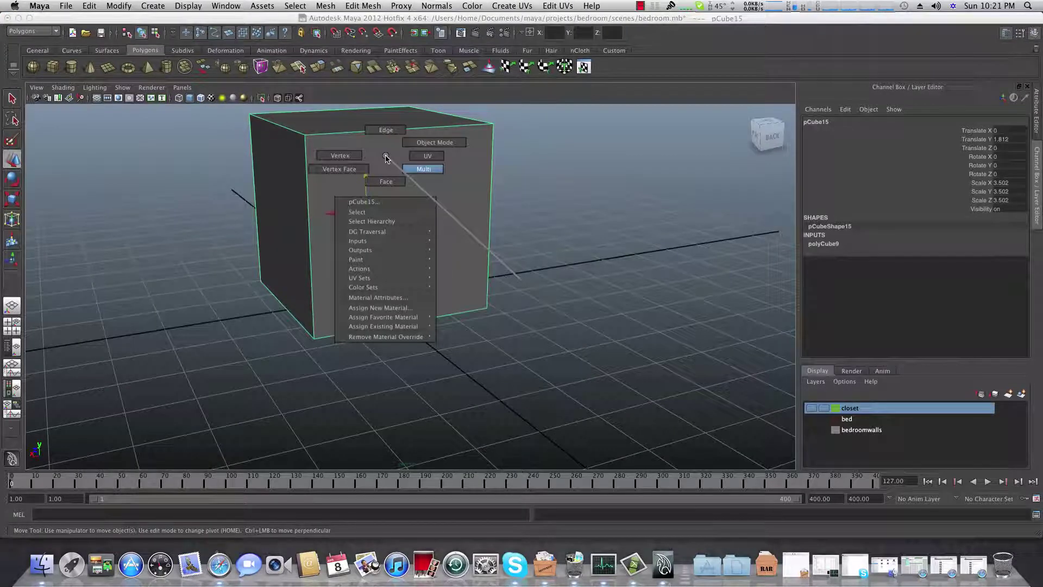
pyautogui.click(386, 181)
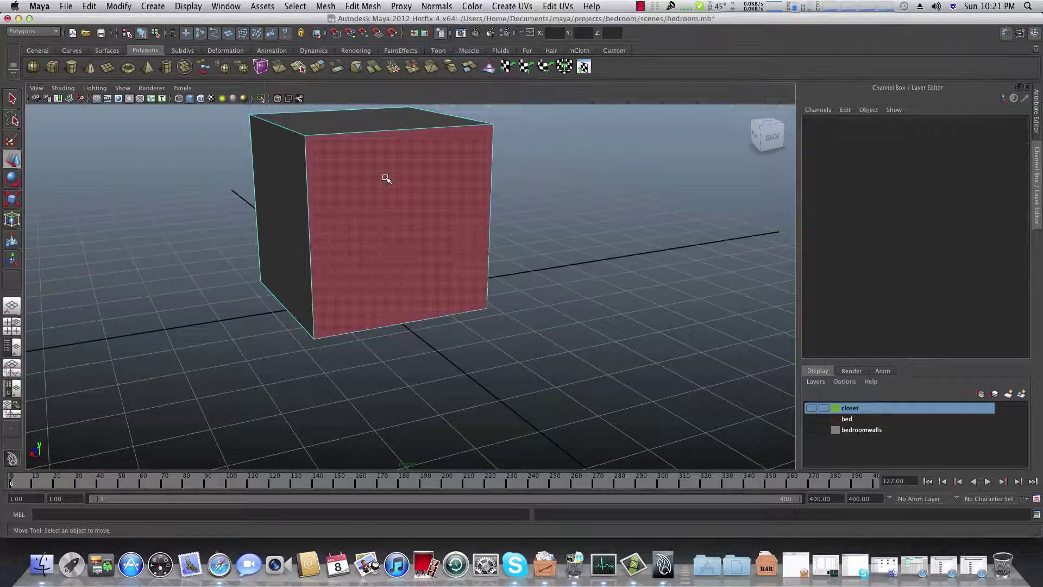
pyautogui.click(387, 179)
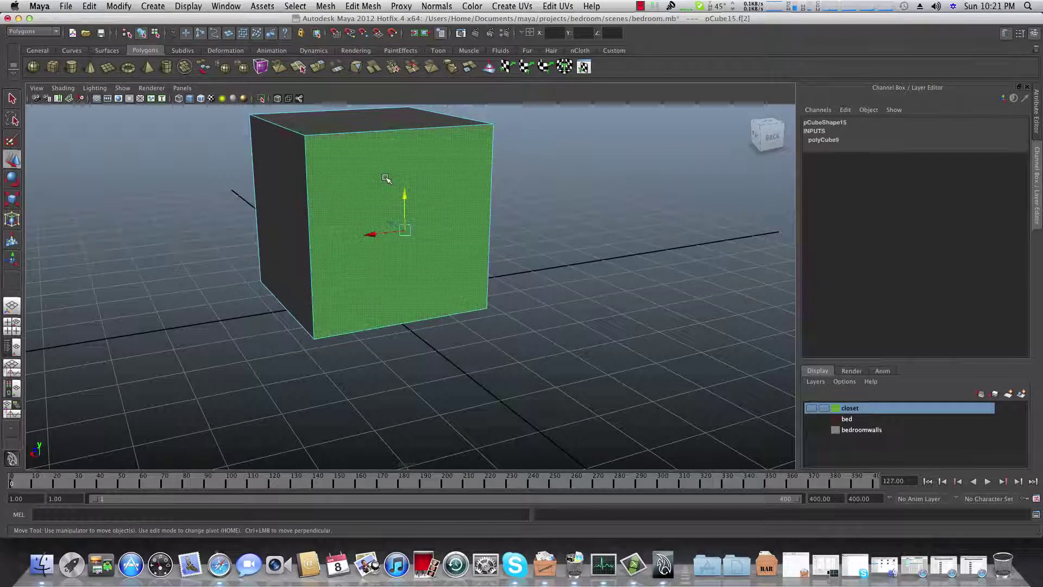
pyautogui.keyDown('shift'); pyautogui.click(267, 180); pyautogui.keyUp('shift')
pyautogui.keyDown('alt'); pyautogui.moveTo(322, 214); pyautogui.dragTo(370, 216); pyautogui.keyUp('alt')
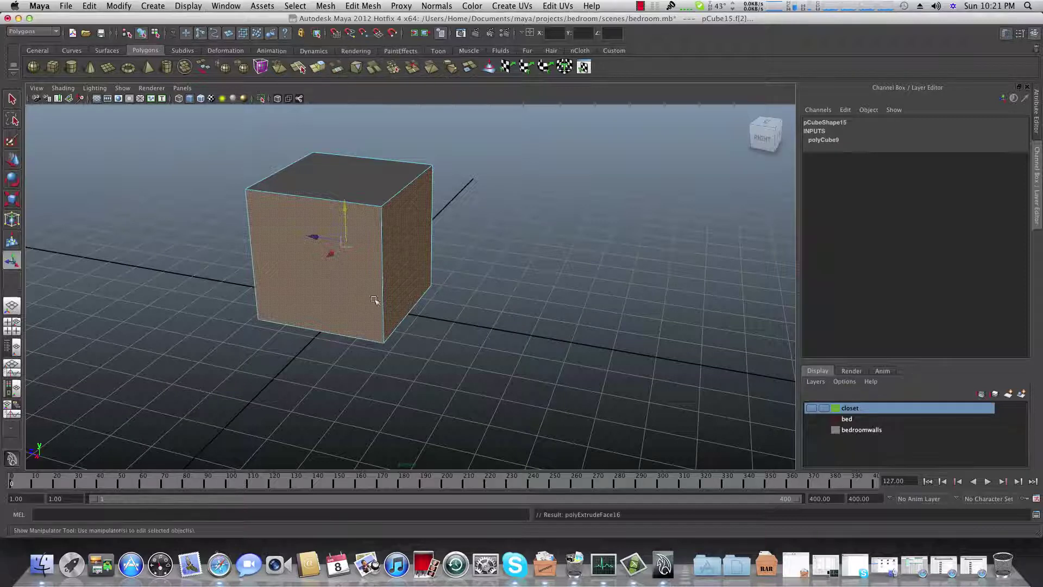
# Try extruding the two adjacent side faces outward together by about 2.7 units, and undo the extrusion.
pyautogui.click(320, 68)
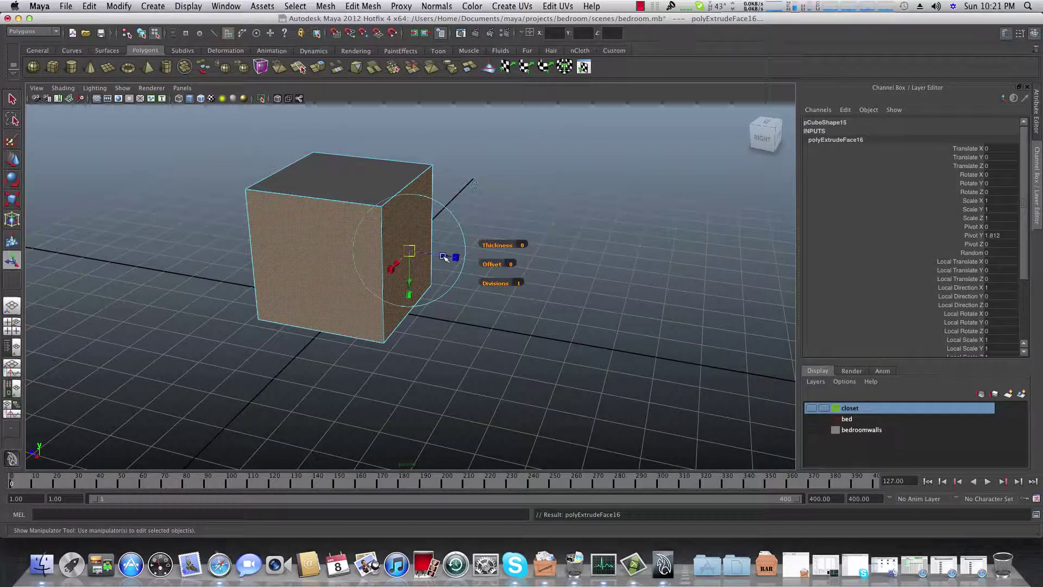
pyautogui.moveTo(444, 255); pyautogui.dragTo(550, 294)
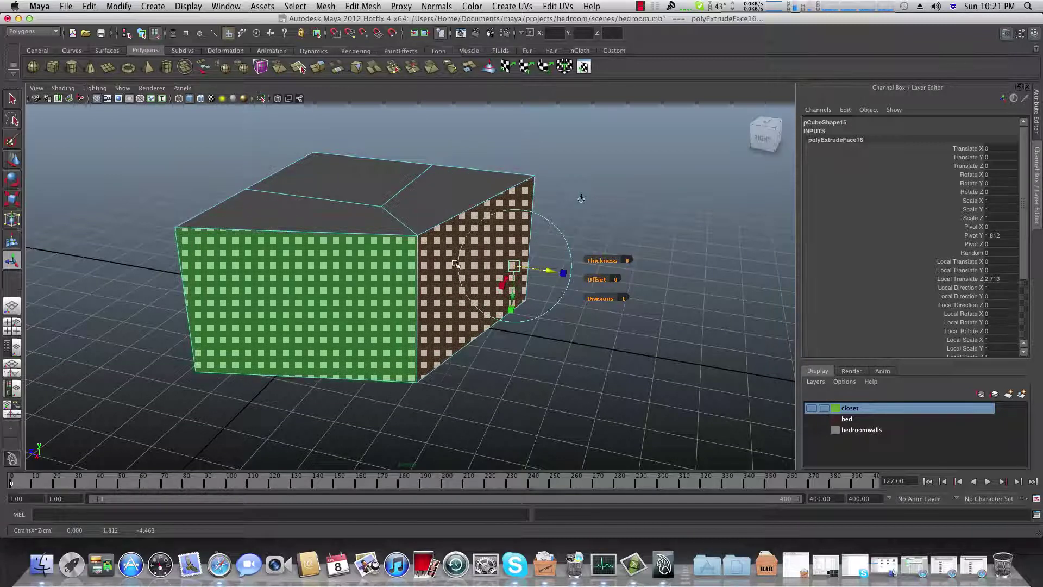
pyautogui.keyDown('alt'); pyautogui.moveTo(320, 238); pyautogui.dragTo(310, 245); pyautogui.keyUp('alt')
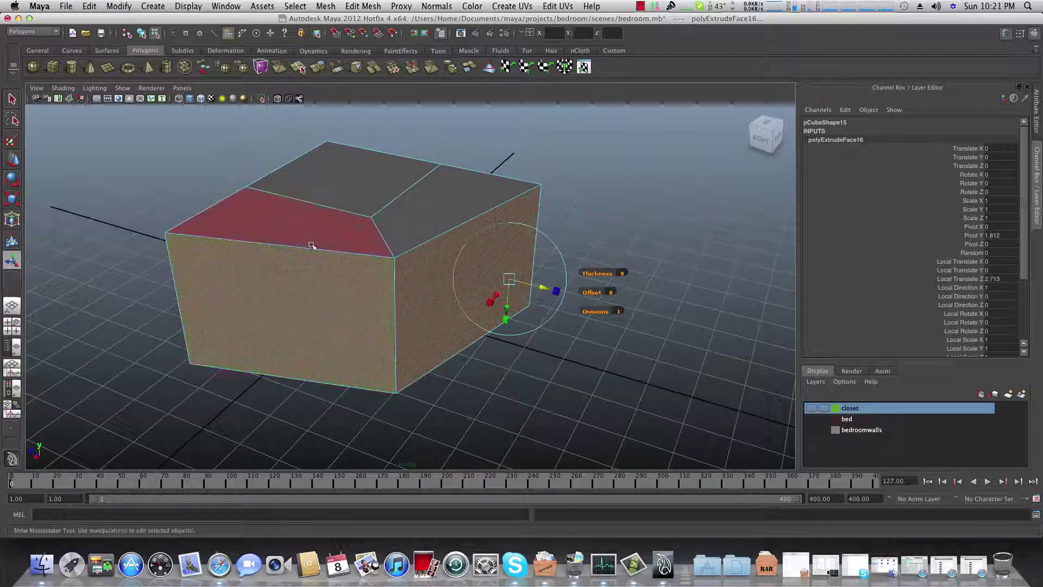
pyautogui.press('z')
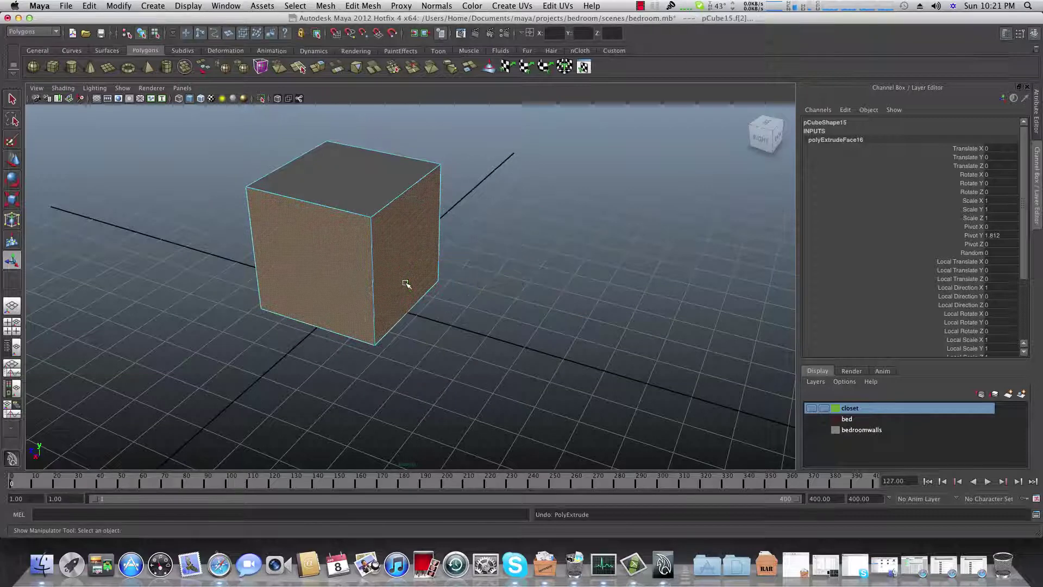
pyautogui.keyDown('alt'); pyautogui.moveTo(400, 252); pyautogui.dragTo(378, 263); pyautogui.keyUp('alt')
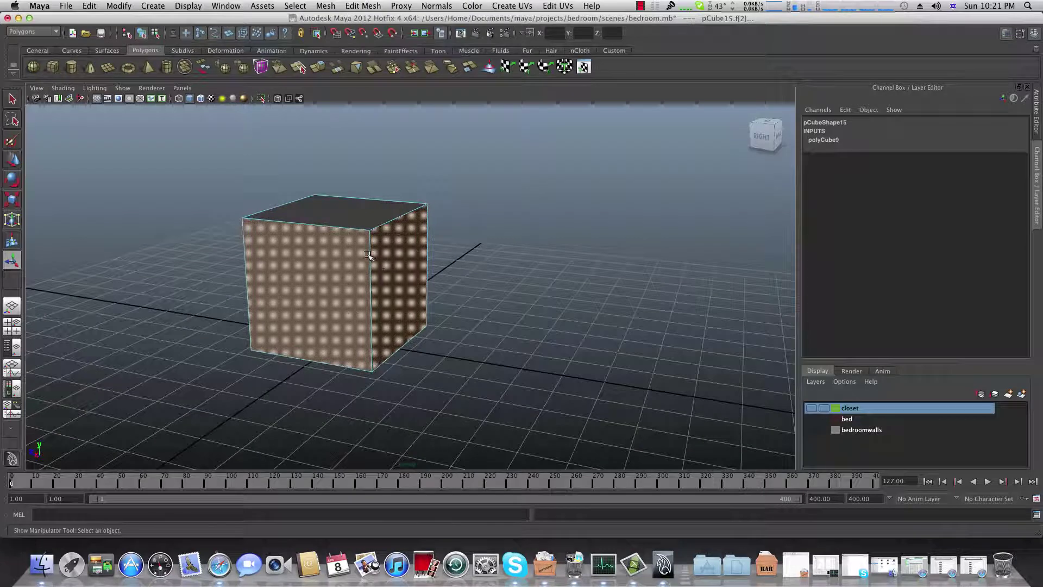
# Turn off Keep Faces Together and extrude the two adjacent side faces outward as separate arms, forming an L shape.
pyautogui.click(360, 6)
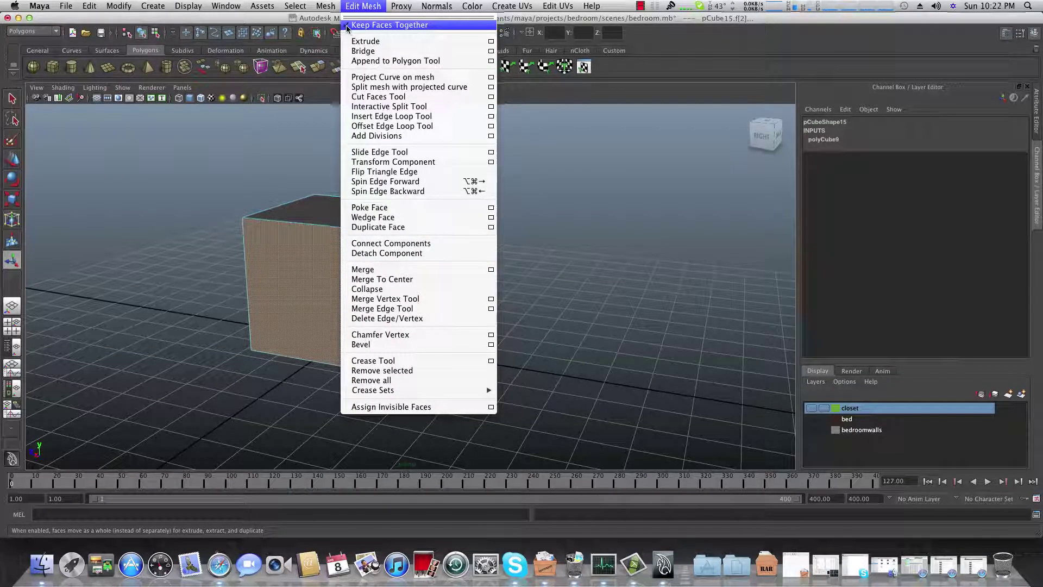
pyautogui.click(380, 25)
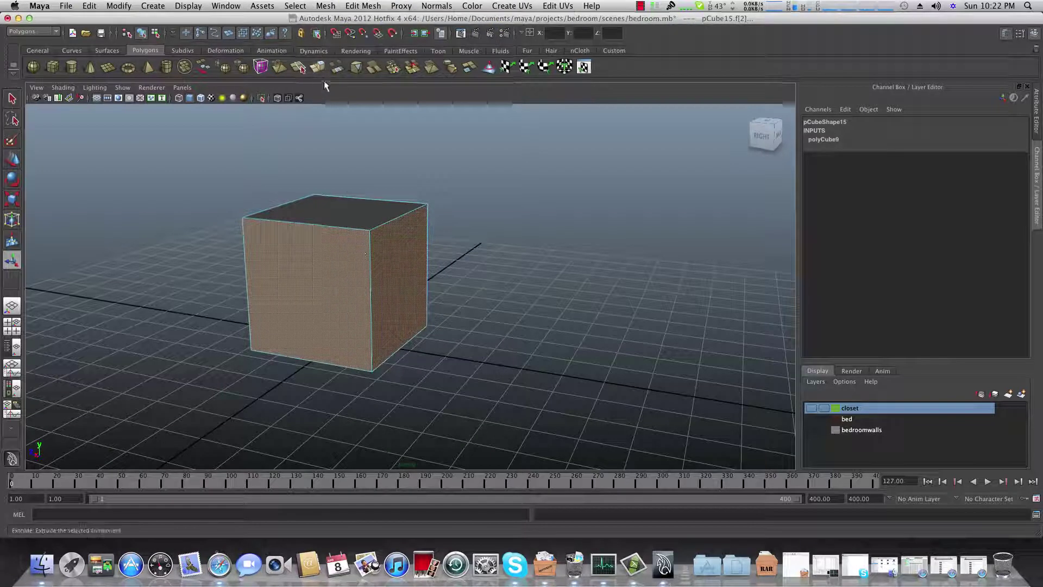
pyautogui.click(319, 70)
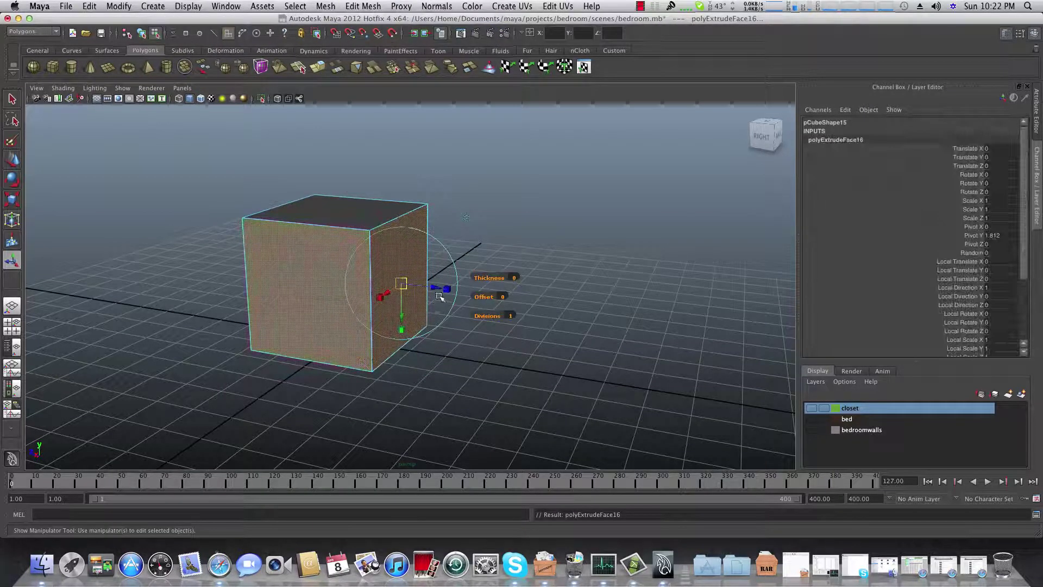
pyautogui.moveTo(436, 288); pyautogui.dragTo(447, 332)
pyautogui.keyDown('alt'); pyautogui.moveTo(464, 342); pyautogui.dragTo(431, 310, button='middle'); pyautogui.keyUp('alt')
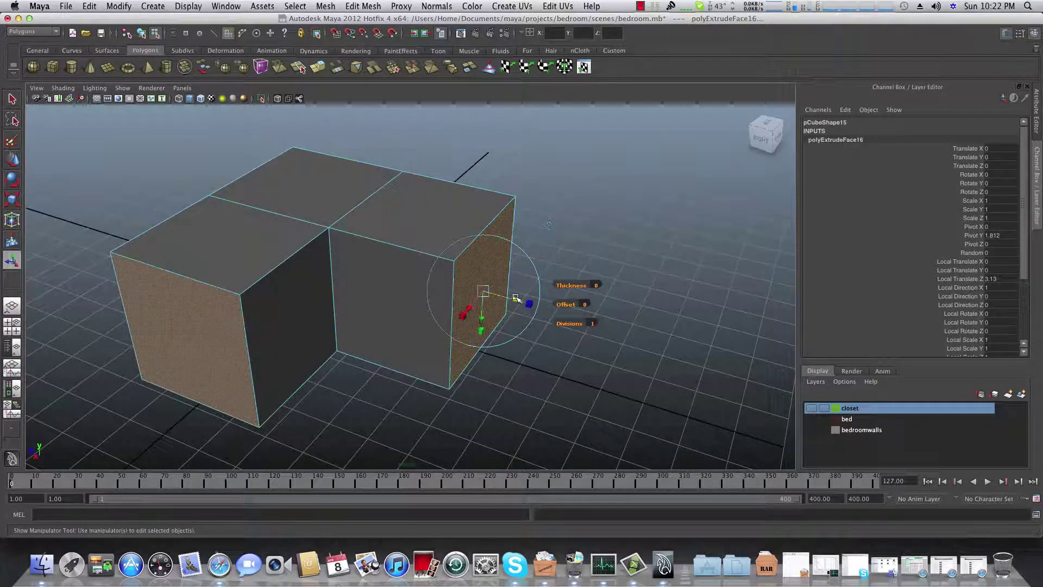
pyautogui.moveTo(515, 298); pyautogui.dragTo(480, 315)
pyautogui.keyDown('alt'); pyautogui.moveTo(563, 260); pyautogui.dragTo(372, 290); pyautogui.keyUp('alt')
# Select the end face of the X-direction arm and move it outward along X to about 9.8.
pyautogui.click(279, 254)
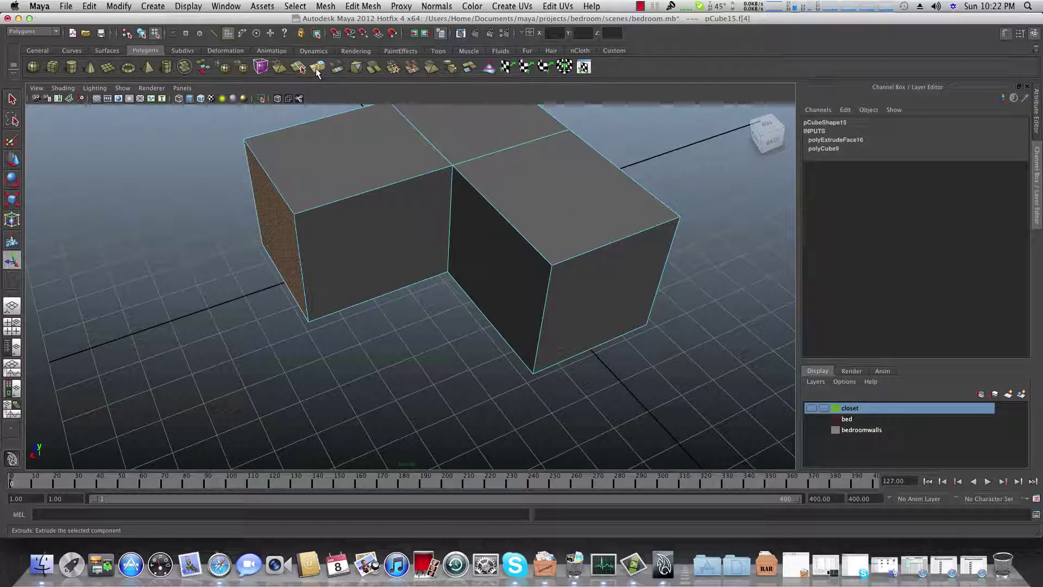
pyautogui.click(317, 70)
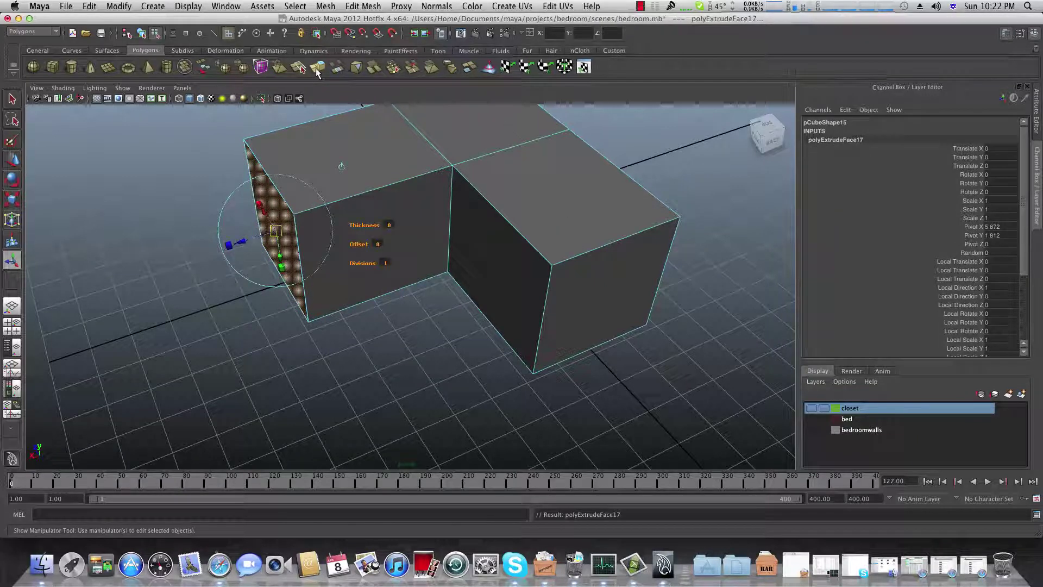
pyautogui.hotkey('ctrl', 'z')
pyautogui.click(11, 162)
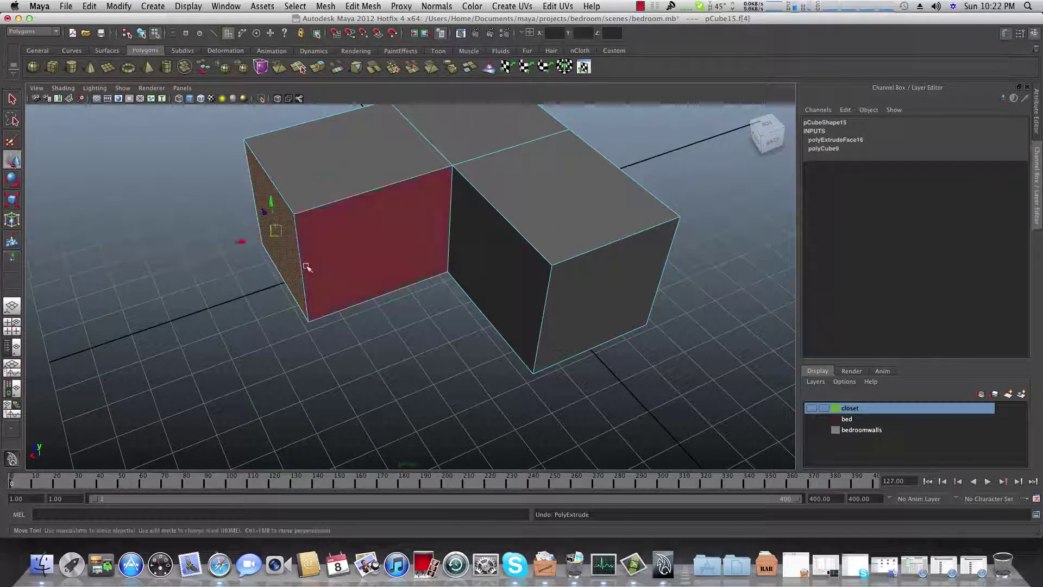
pyautogui.moveTo(237, 243); pyautogui.dragTo(112, 282)
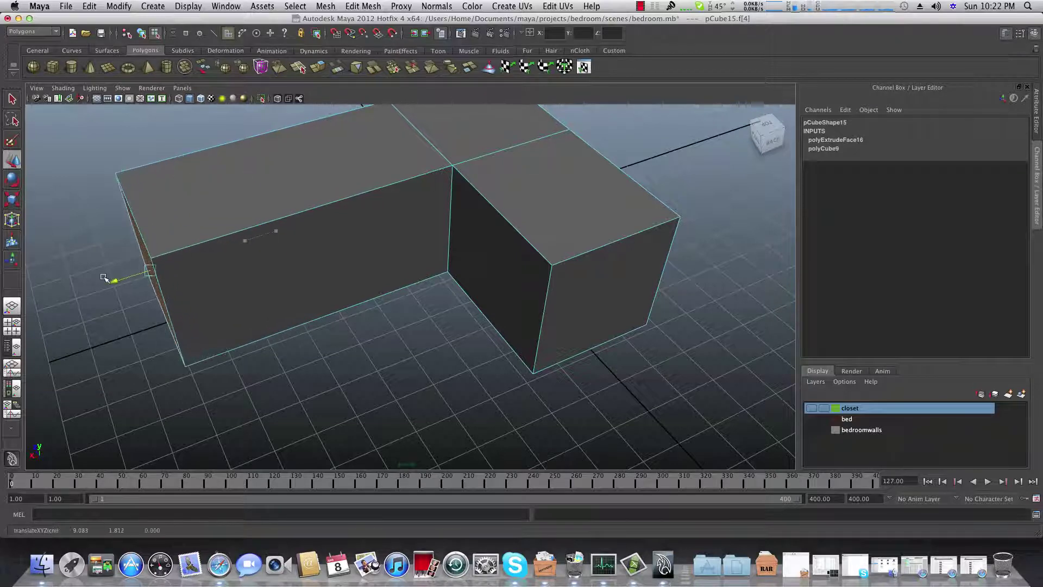
pyautogui.keyDown('alt'); pyautogui.moveTo(43, 230); pyautogui.dragTo(84, 238); pyautogui.keyUp('alt')
pyautogui.keyDown('alt'); pyautogui.moveTo(151, 291); pyautogui.dragTo(224, 268, button='middle'); pyautogui.keyUp('alt')
pyautogui.keyDown('alt'); pyautogui.moveTo(230, 277); pyautogui.dragTo(190, 321); pyautogui.keyUp('alt')
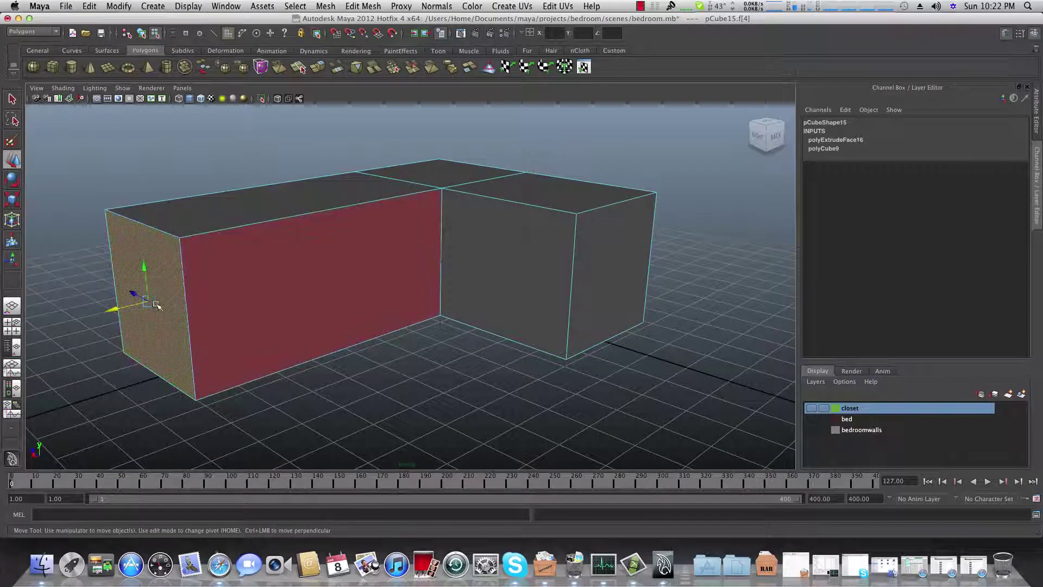
pyautogui.keyDown('alt'); pyautogui.moveTo(157, 306); pyautogui.dragTo(348, 376); pyautogui.keyUp('alt')
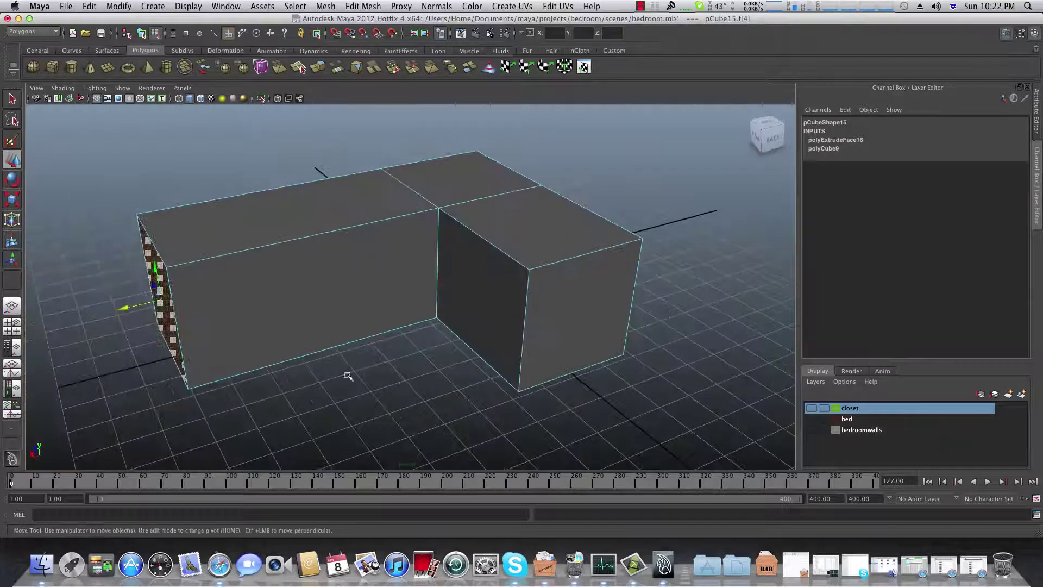
pyautogui.moveTo(125, 308); pyautogui.dragTo(93, 314)
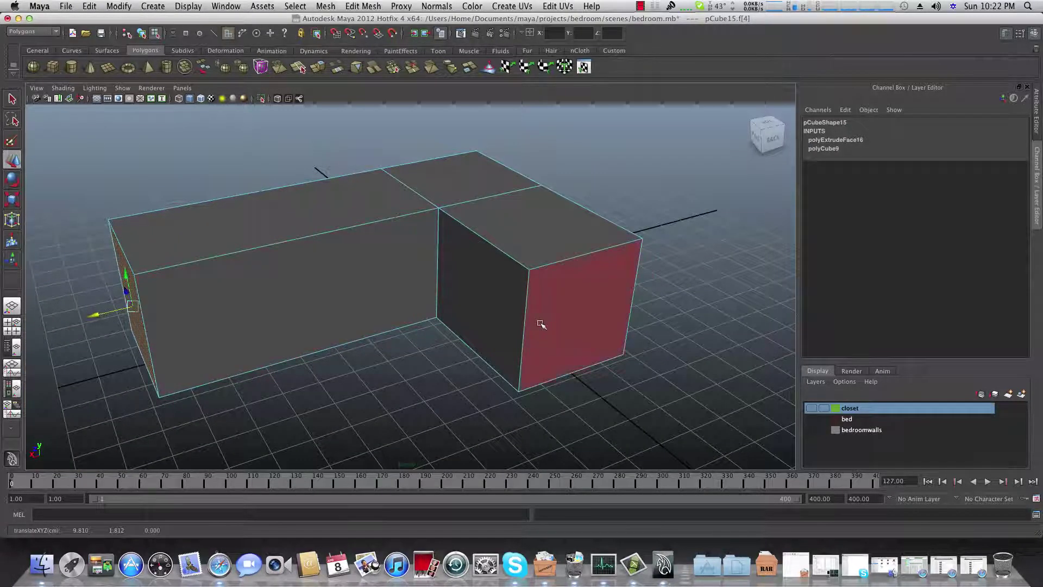
# Select the end face of the other arm and move it outward along Z to lengthen that arm.
pyautogui.click(542, 324)
pyautogui.keyDown('alt'); pyautogui.moveTo(541, 325); pyautogui.dragTo(536, 350); pyautogui.keyUp('alt')
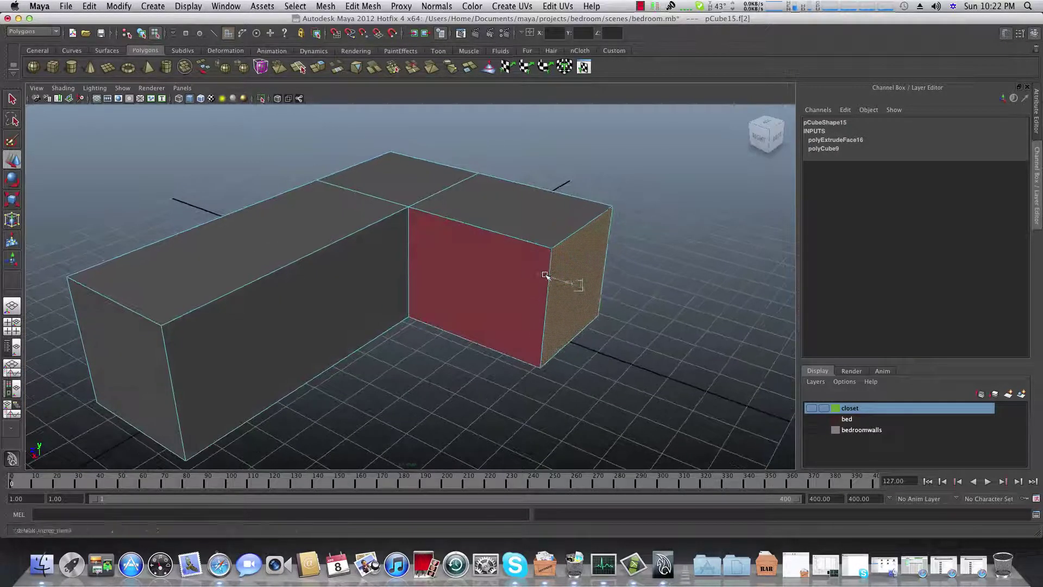
pyautogui.keyDown('alt'); pyautogui.moveTo(558, 297); pyautogui.dragTo(434, 298); pyautogui.keyUp('alt')
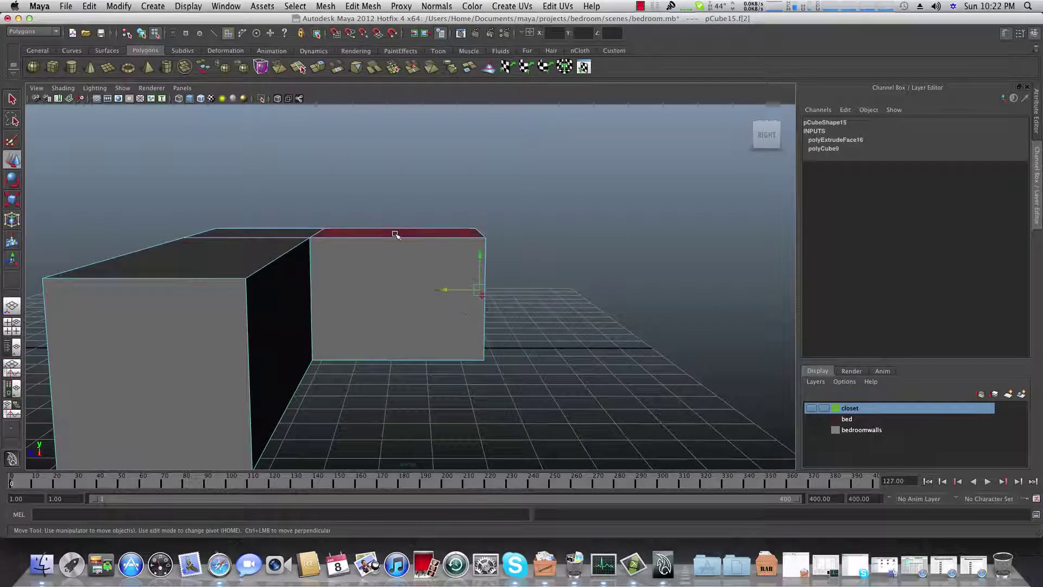
# Return the mesh to object mode and insert two closely spaced vertical edge loops near the middle of the Z-direction arm.
pyautogui.keyDown('alt'); pyautogui.moveTo(415, 275); pyautogui.dragTo(456, 292, button='right'); pyautogui.keyUp('alt')
pyautogui.keyDown('alt'); pyautogui.moveTo(457, 293); pyautogui.dragTo(417, 271); pyautogui.keyUp('alt')
pyautogui.keyDown('alt'); pyautogui.moveTo(355, 238); pyautogui.dragTo(414, 247); pyautogui.keyUp('alt')
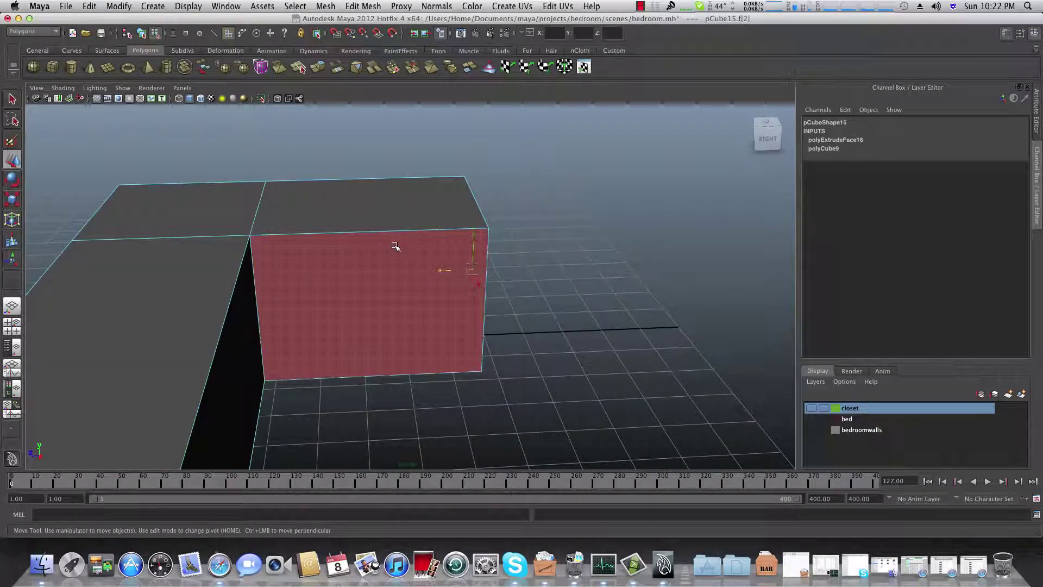
pyautogui.keyDown('shift'); pyautogui.rightClick(375, 238); pyautogui.keyUp('shift')
pyautogui.click(374, 240)
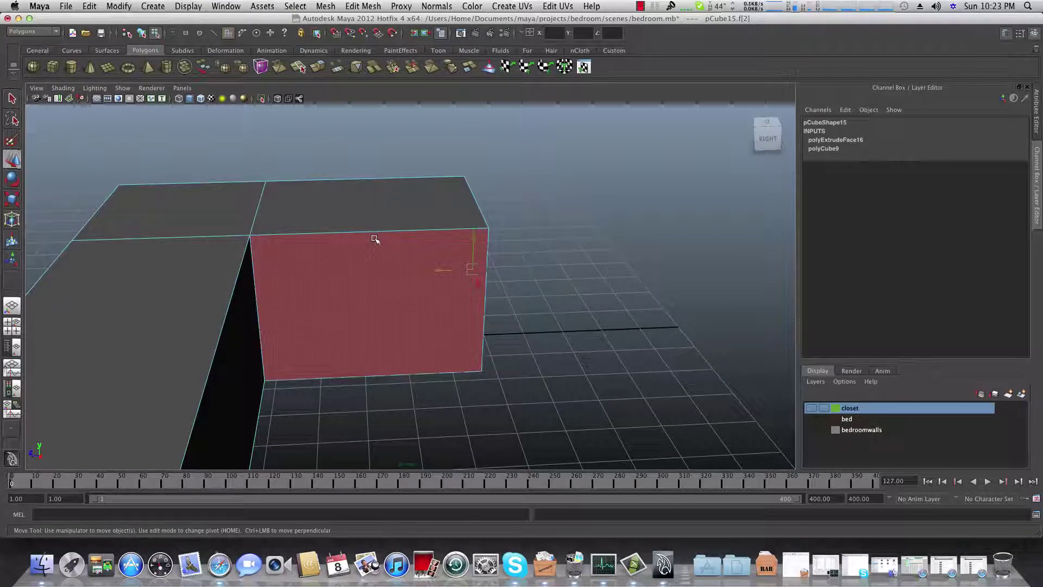
pyautogui.press('F8')
pyautogui.keyDown('alt'); pyautogui.moveTo(369, 273); pyautogui.dragTo(365, 268); pyautogui.keyUp('alt')
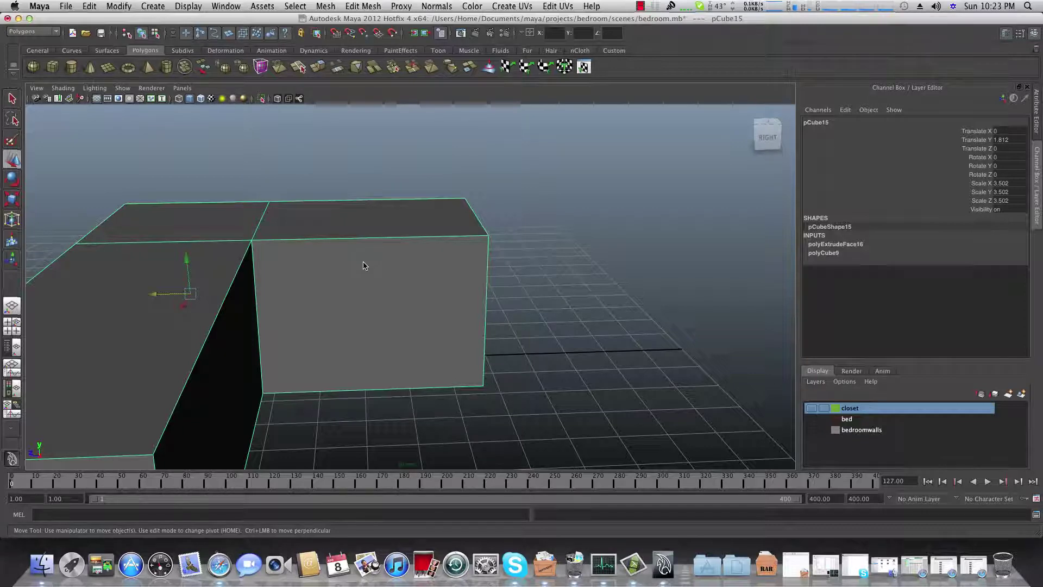
pyautogui.keyDown('shift'); pyautogui.moveTo(364, 263); pyautogui.dragTo(315, 278, button='right'); pyautogui.keyUp('shift')
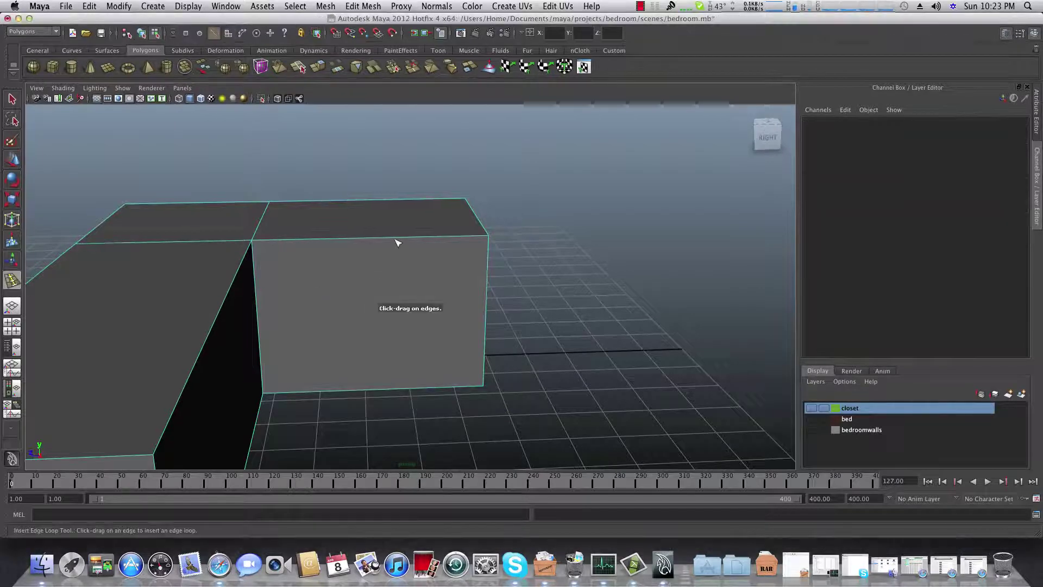
pyautogui.keyDown('alt'); pyautogui.moveTo(396, 239); pyautogui.dragTo(391, 248); pyautogui.keyUp('alt')
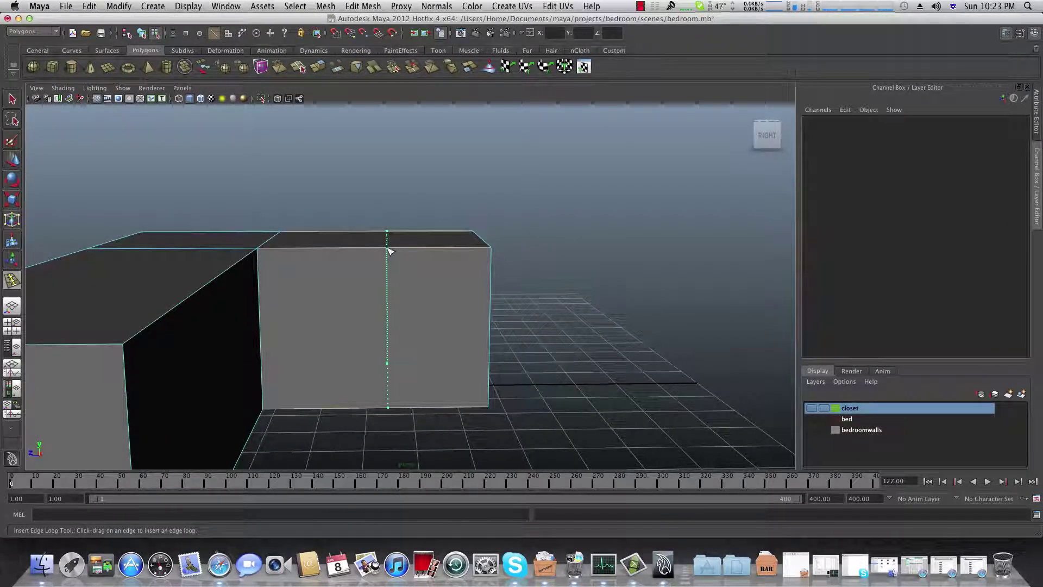
pyautogui.click(389, 250)
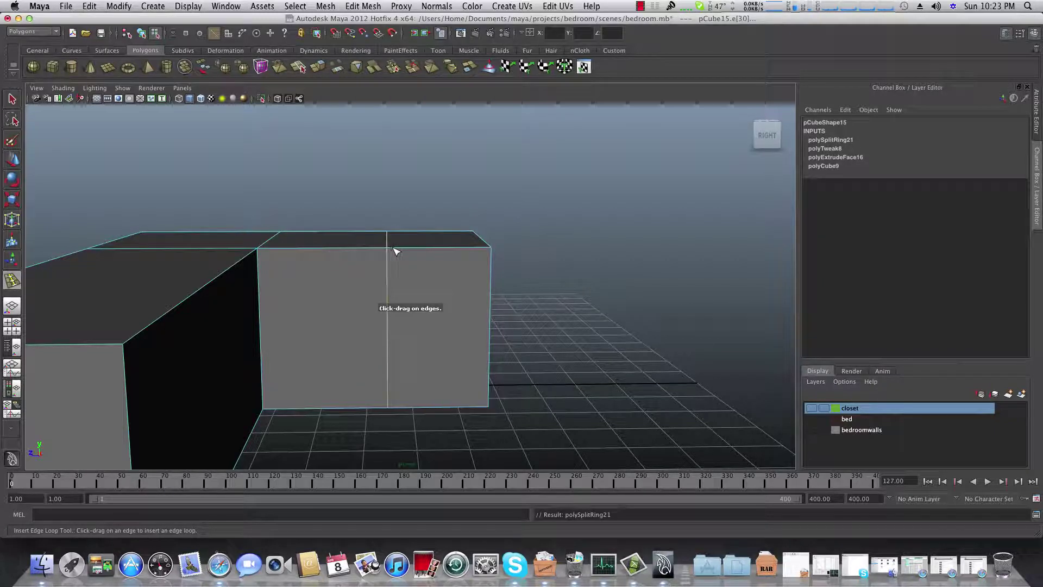
pyautogui.moveTo(400, 251); pyautogui.dragTo(396, 247)
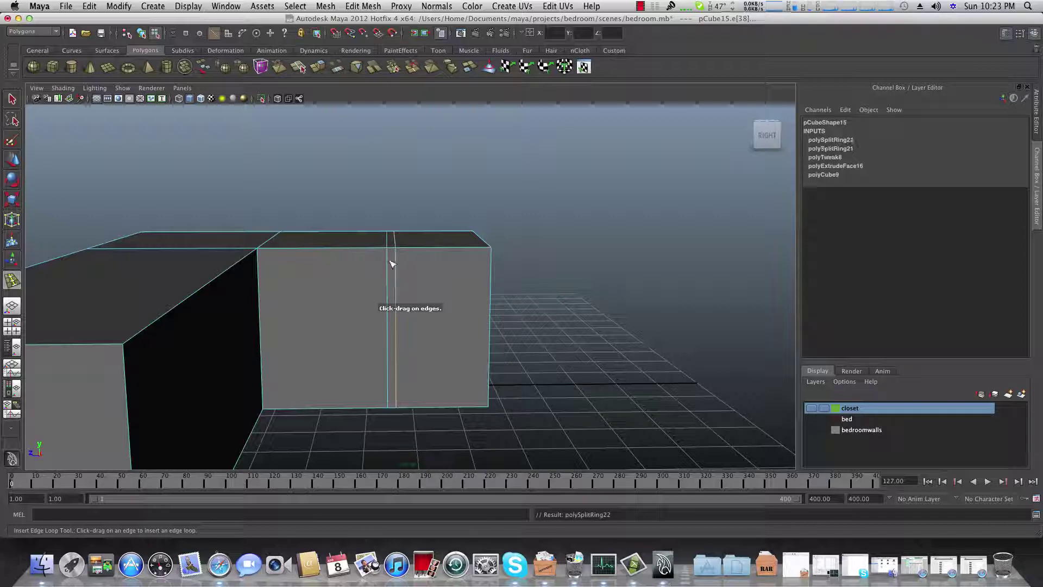
# Insert another vertical edge loop just inside the outer end of the Z-direction arm.
pyautogui.keyDown('alt'); pyautogui.moveTo(435, 298); pyautogui.dragTo(359, 307, button='middle'); pyautogui.keyUp('alt')
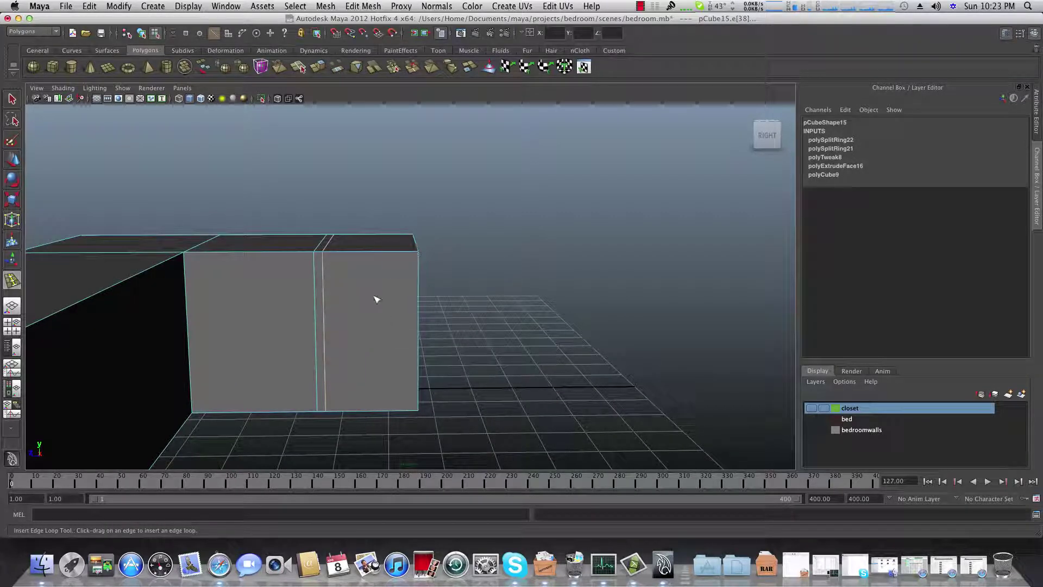
pyautogui.keyDown('alt'); pyautogui.moveTo(368, 357); pyautogui.dragTo(400, 261); pyautogui.keyUp('alt')
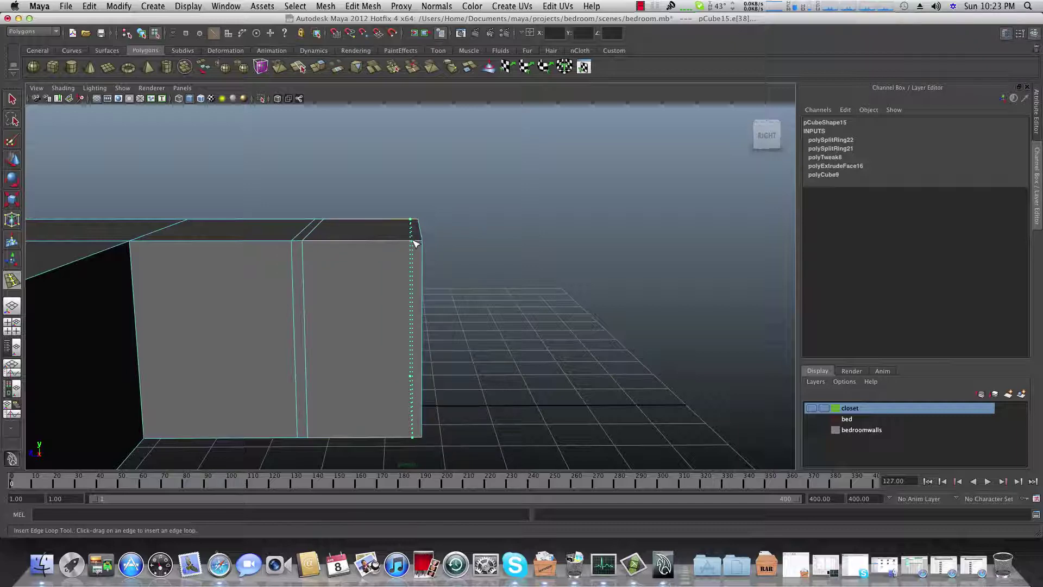
pyautogui.click(415, 243)
pyautogui.moveTo(396, 296)
pyautogui.keyDown('alt'); pyautogui.mouseDown()
pyautogui.moveTo(396, 275)
pyautogui.moveTo(396, 288)
pyautogui.mouseUp(); pyautogui.keyUp('alt')
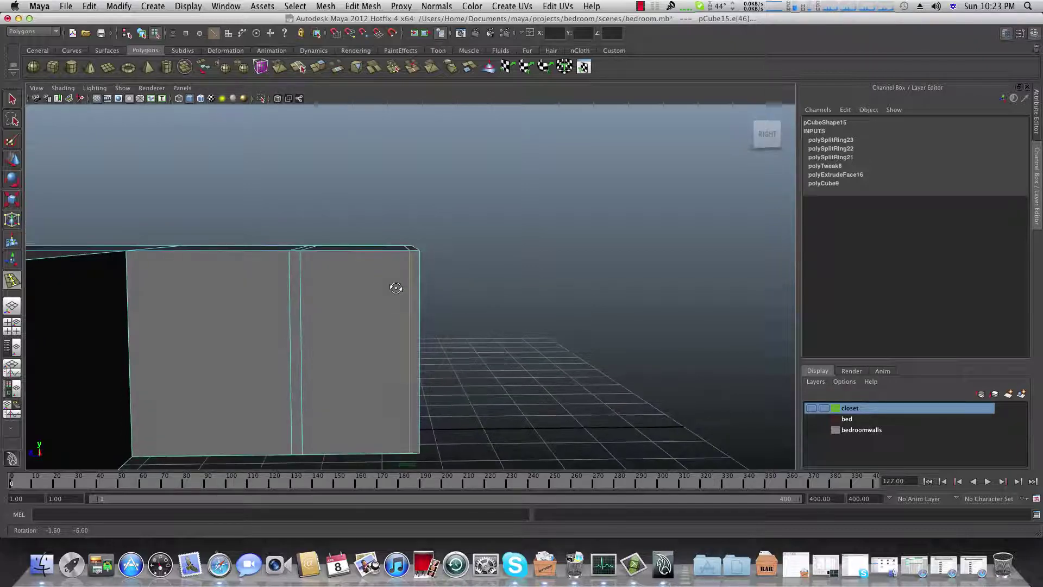
# Move the new end edge loop slightly along Z to about -6.45.
pyautogui.click(12, 162)
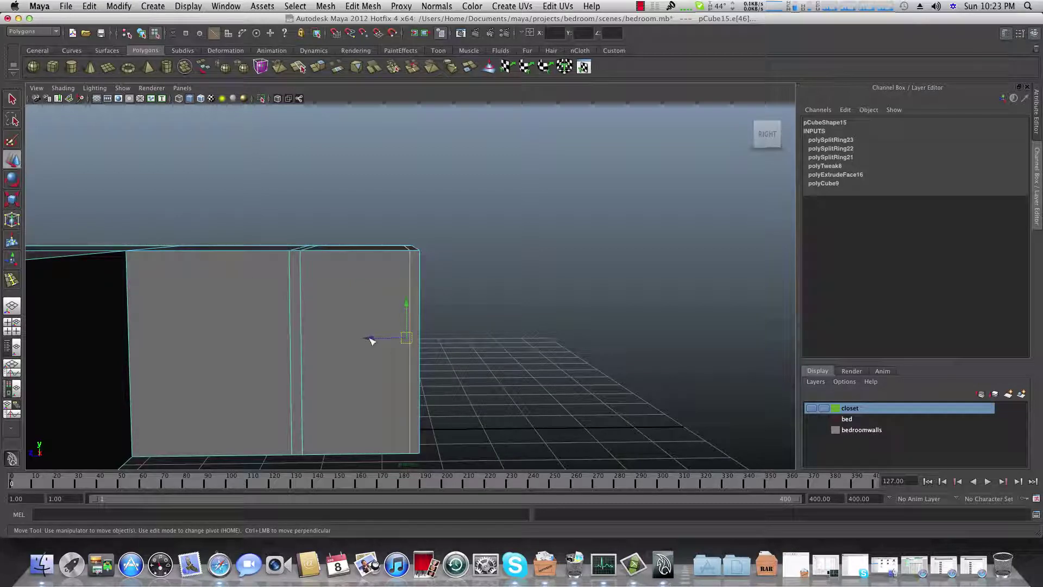
pyautogui.moveTo(371, 339); pyautogui.dragTo(361, 354)
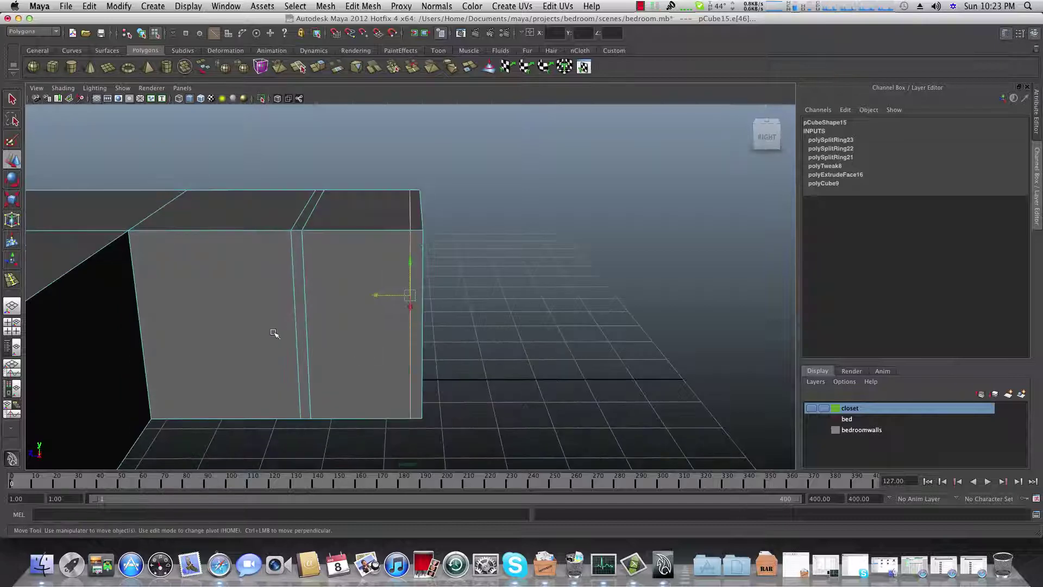
pyautogui.moveTo(374, 295); pyautogui.dragTo(373, 295)
pyautogui.click(306, 302)
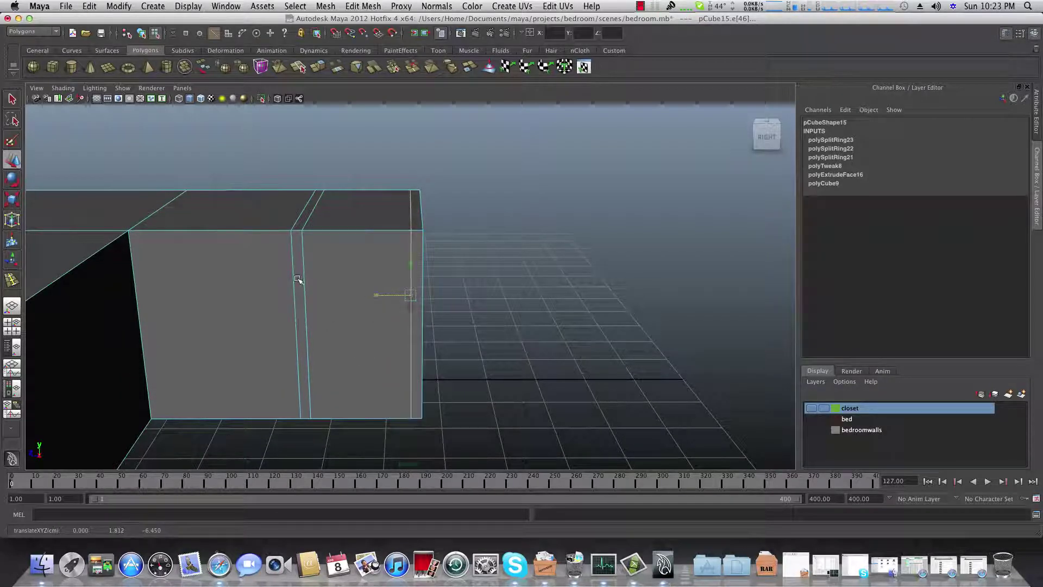
pyautogui.keyDown('alt'); pyautogui.moveTo(391, 296); pyautogui.dragTo(347, 345); pyautogui.keyUp('alt')
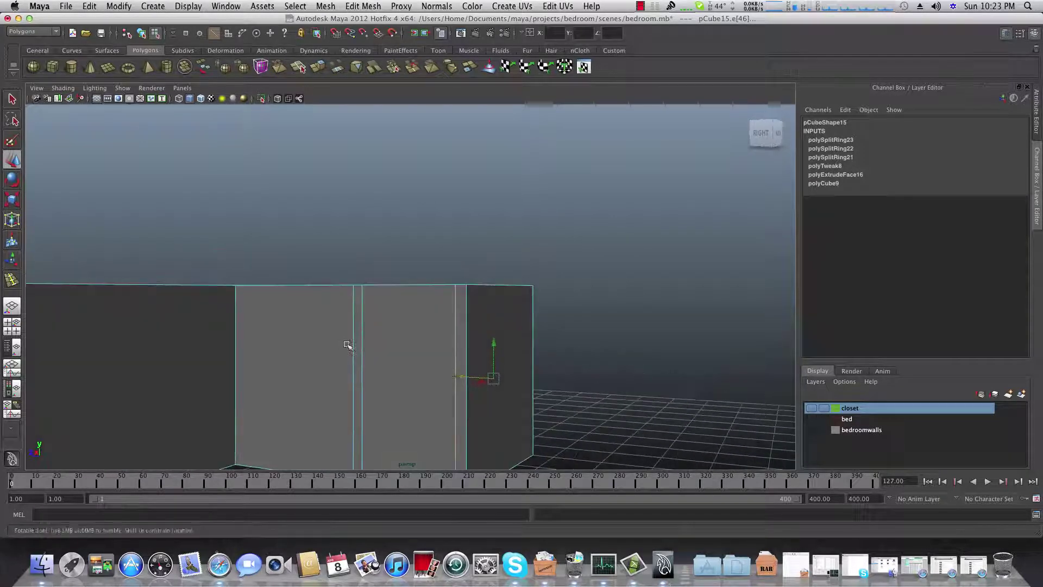
# Return to object mode and insert a horizontal edge loop around the L-shaped mesh just below its top edge.
pyautogui.press('F8')
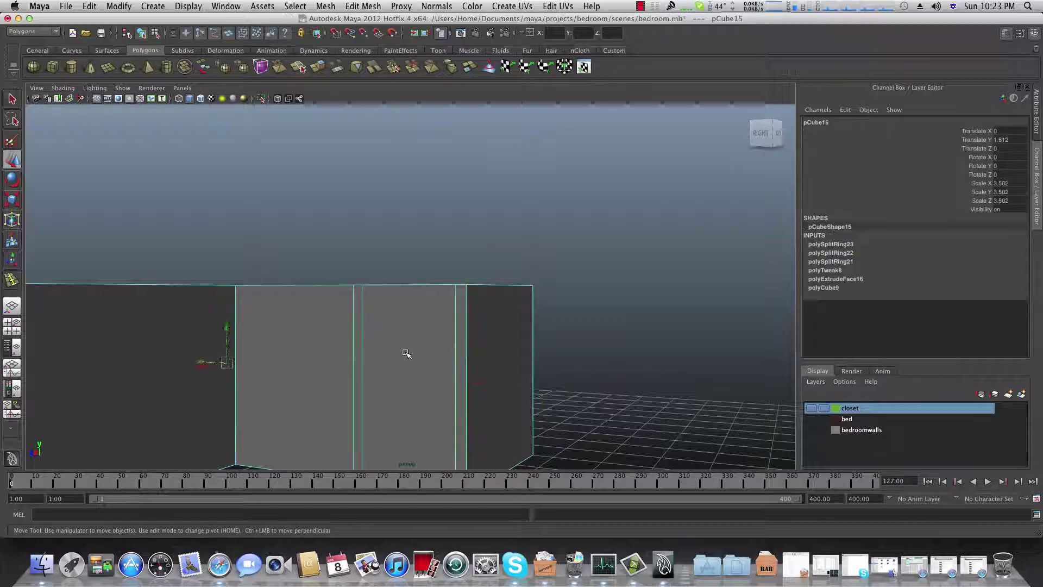
pyautogui.moveTo(423, 357)
pyautogui.keyDown('alt'); pyautogui.mouseDown()
pyautogui.moveTo(428, 341)
pyautogui.moveTo(424, 349)
pyautogui.mouseUp(); pyautogui.keyUp('alt')
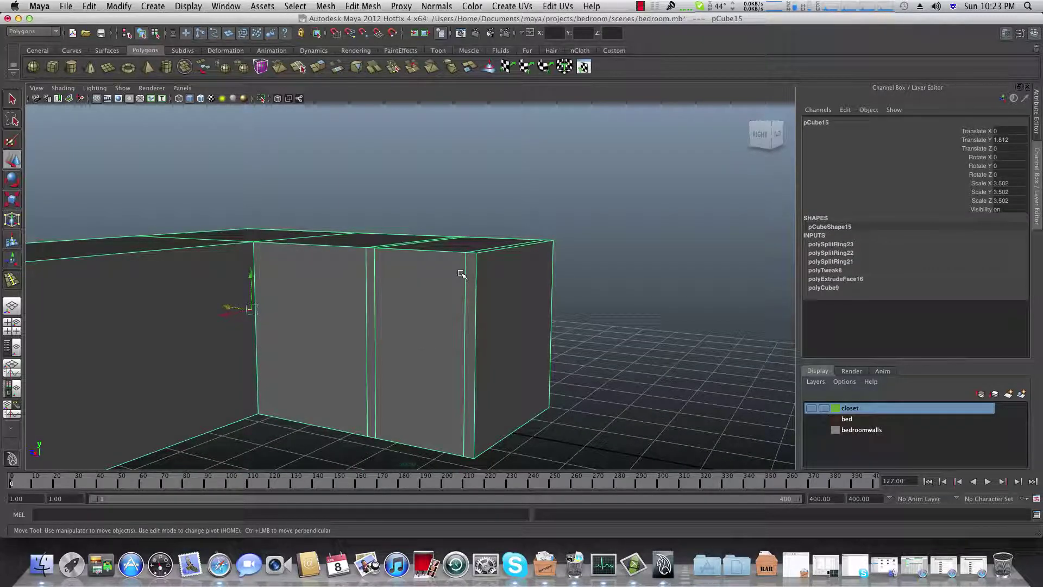
pyautogui.keyDown('shift'); pyautogui.rightClick(446, 279); pyautogui.keyUp('shift')
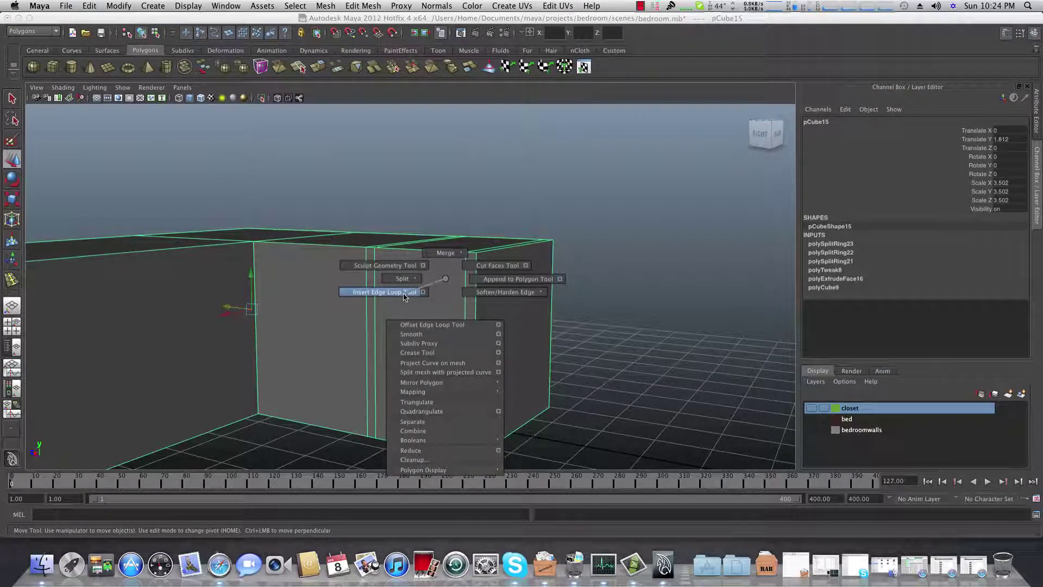
pyautogui.click(366, 297)
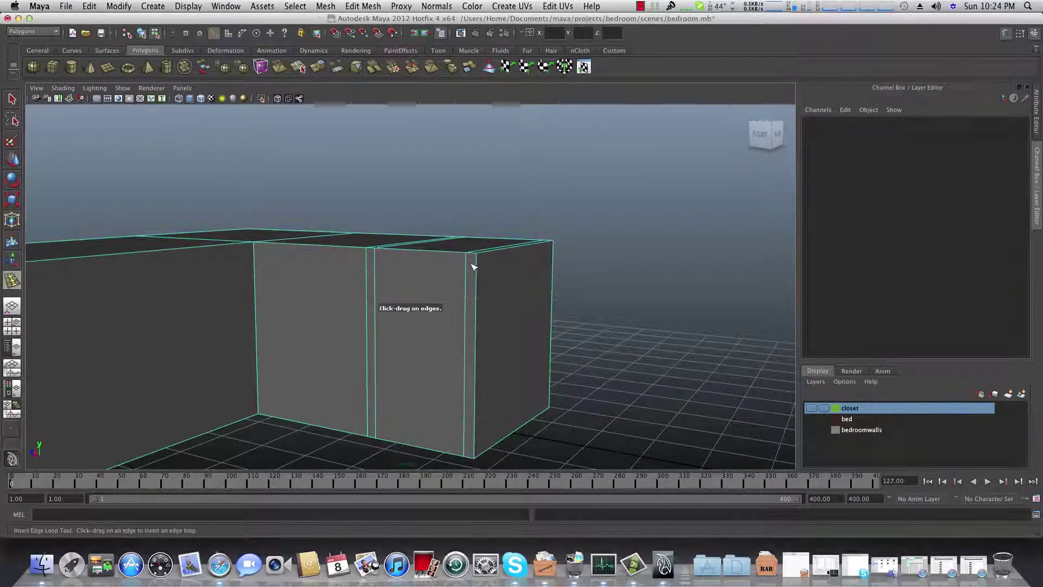
pyautogui.keyDown('alt'); pyautogui.moveTo(473, 263); pyautogui.dragTo(469, 284); pyautogui.keyUp('alt')
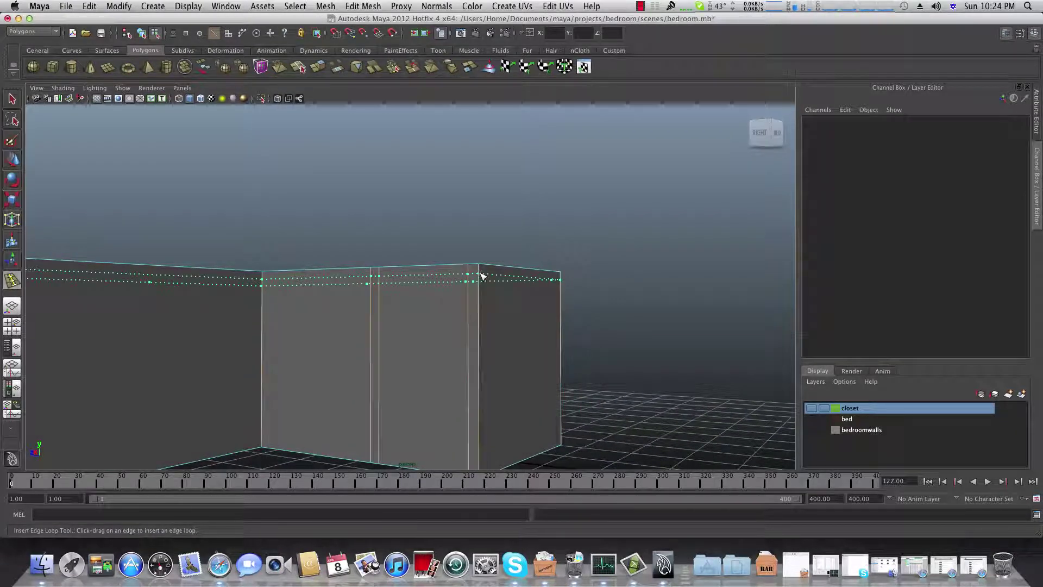
pyautogui.click(481, 276)
# Insert two closely spaced horizontal edge loops around the L-shaped mesh just above its bottom edge.
pyautogui.keyDown('alt'); pyautogui.moveTo(477, 361); pyautogui.dragTo(491, 292); pyautogui.keyUp('alt')
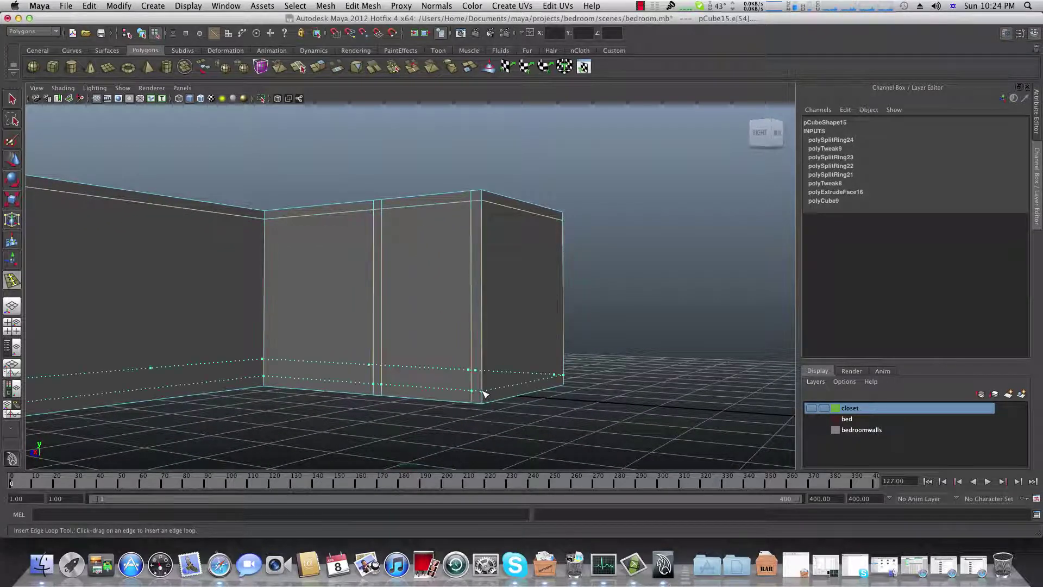
pyautogui.click(485, 389)
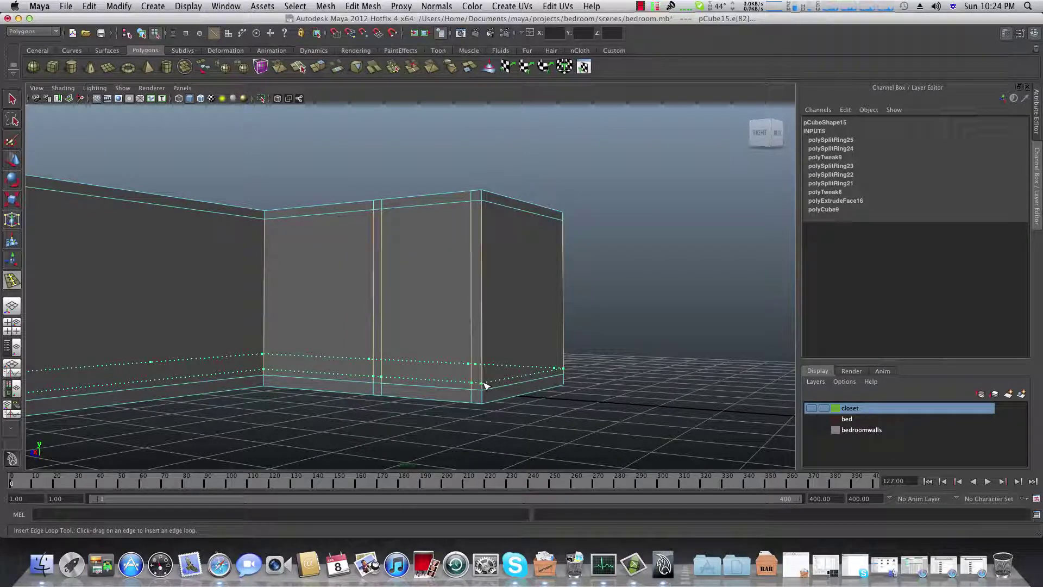
pyautogui.click(485, 388)
pyautogui.keyDown('alt'); pyautogui.moveTo(454, 356); pyautogui.dragTo(475, 340); pyautogui.keyUp('alt')
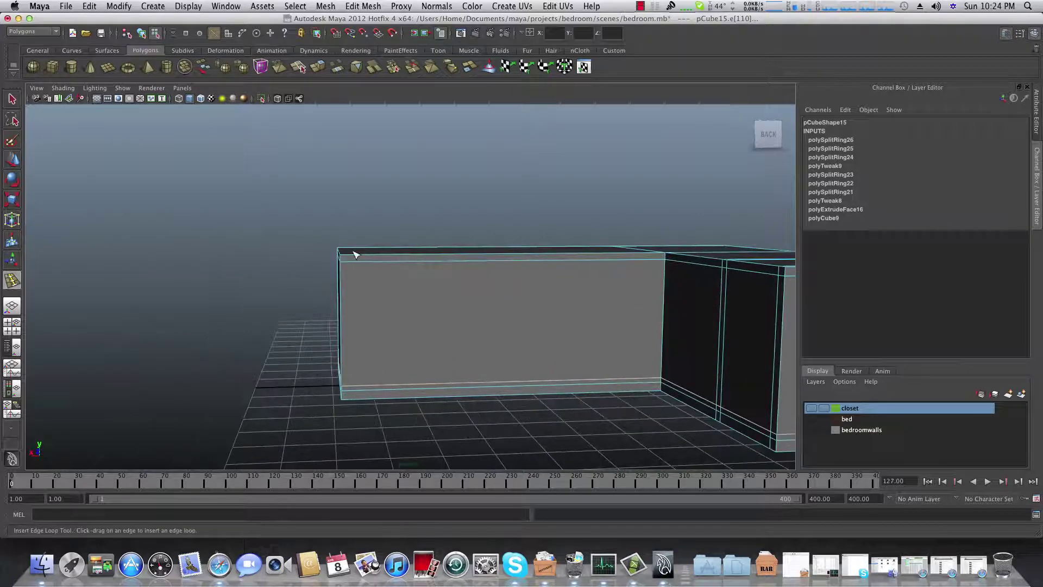
# Insert a vertical edge loop around the long arm of the L-shaped mesh, just inside its outer end.
pyautogui.moveTo(354, 254); pyautogui.dragTo(353, 261)
pyautogui.keyDown('alt'); pyautogui.moveTo(375, 304); pyautogui.dragTo(589, 340); pyautogui.keyUp('alt')
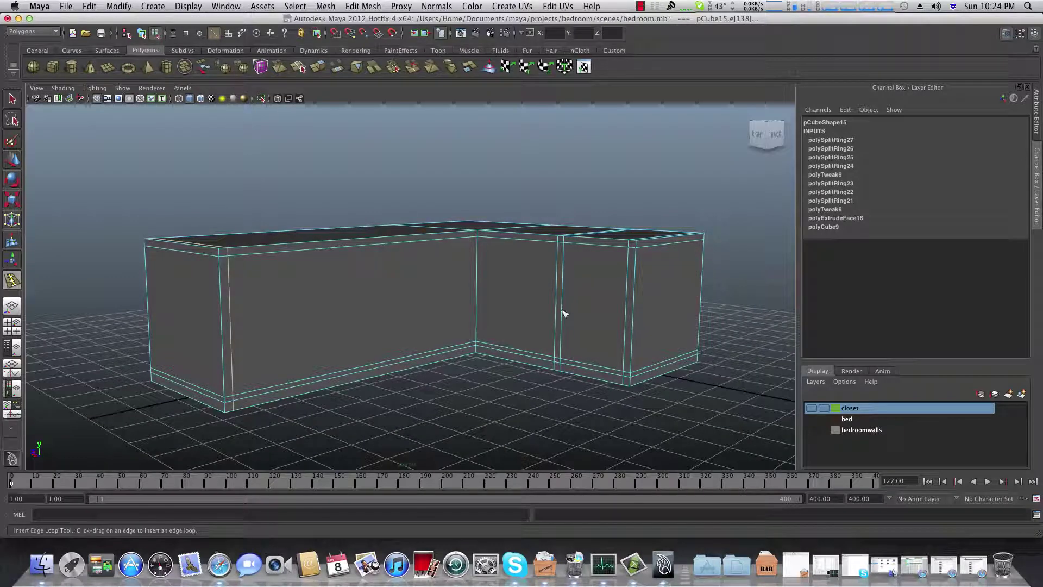
pyautogui.keyDown('alt'); pyautogui.moveTo(354, 352); pyautogui.dragTo(559, 310); pyautogui.keyUp('alt')
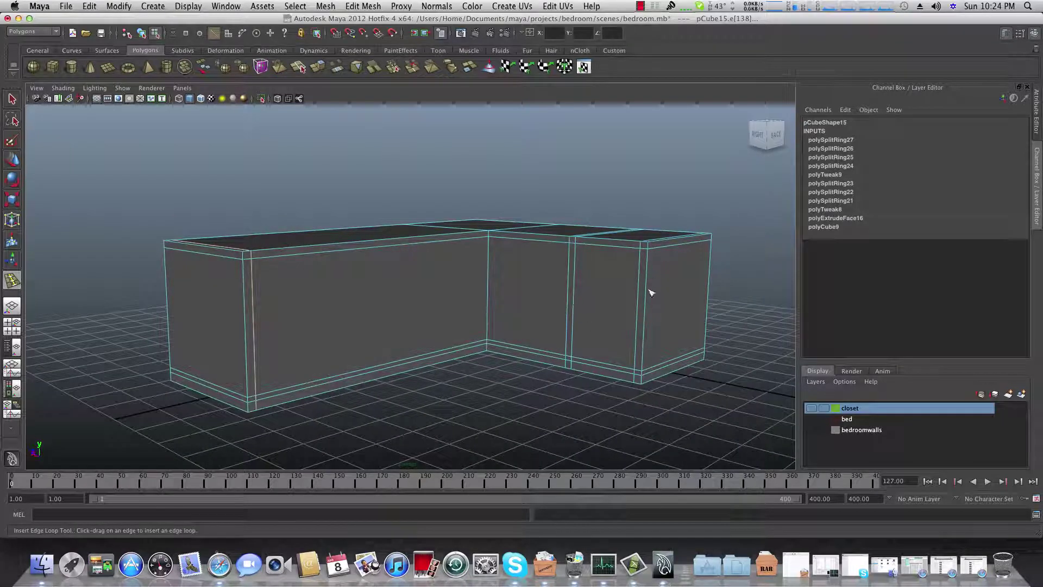
# Examine the edge loops at the inner corner, the arm ends and the base of the L-shaped mesh.
pyautogui.keyDown('alt'); pyautogui.moveTo(531, 312); pyautogui.dragTo(305, 354); pyautogui.keyUp('alt')
pyautogui.keyDown('alt'); pyautogui.moveTo(290, 302); pyautogui.dragTo(401, 359); pyautogui.keyUp('alt')
pyautogui.keyDown('alt'); pyautogui.moveTo(402, 360); pyautogui.dragTo(432, 293, button='middle'); pyautogui.keyUp('alt')
pyautogui.keyDown('alt'); pyautogui.moveTo(315, 331); pyautogui.dragTo(438, 345, button='right'); pyautogui.keyUp('alt')
pyautogui.moveTo(438, 344)
pyautogui.keyDown('alt'); pyautogui.mouseDown()
pyautogui.moveTo(405, 426)
pyautogui.moveTo(403, 377)
pyautogui.moveTo(434, 361)
pyautogui.mouseUp(); pyautogui.keyUp('alt')
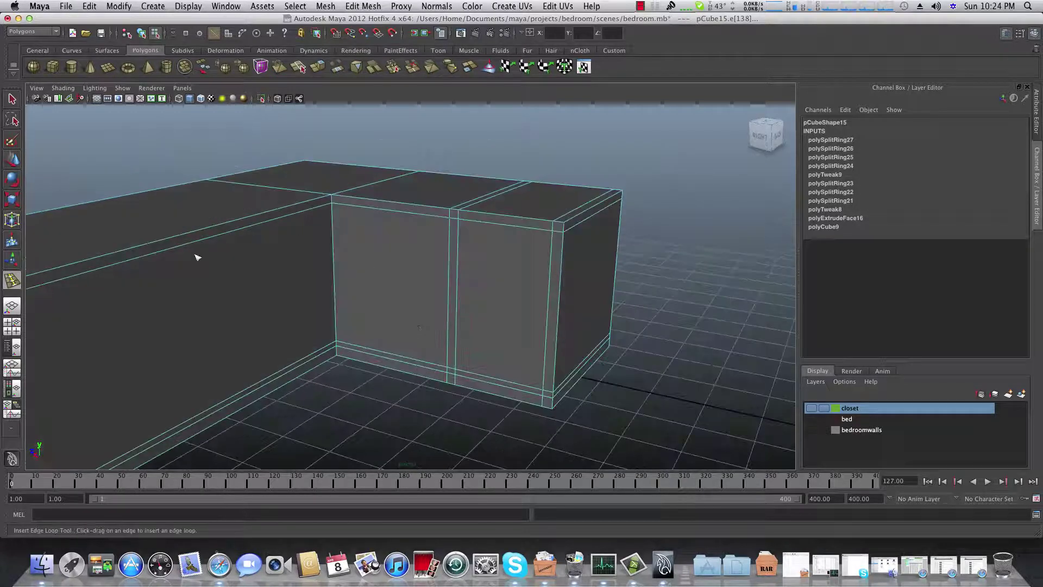
pyautogui.keyDown('alt'); pyautogui.moveTo(275, 319); pyautogui.dragTo(462, 323, button='middle'); pyautogui.keyUp('alt')
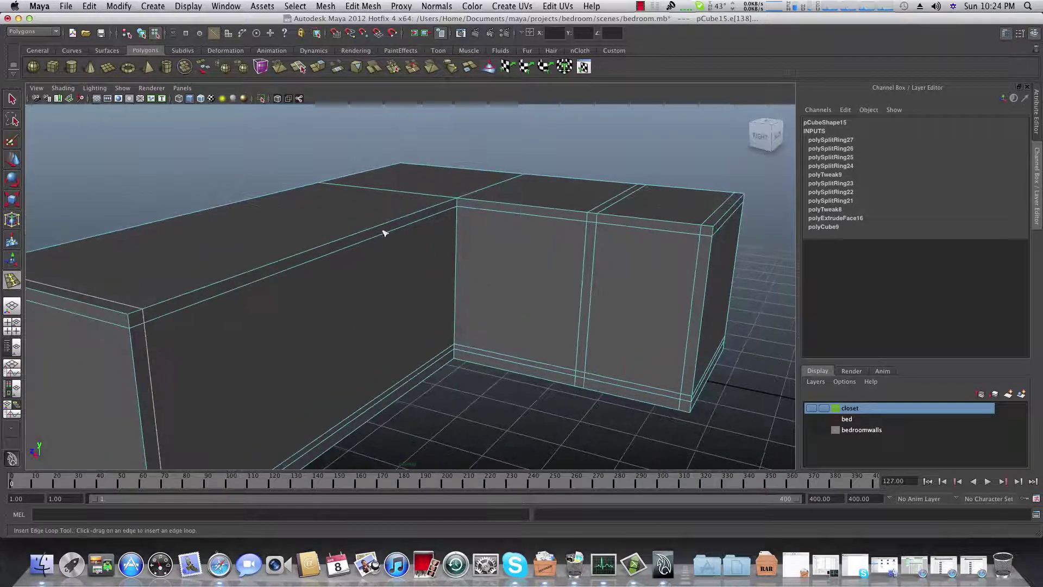
pyautogui.keyDown('alt'); pyautogui.moveTo(456, 301); pyautogui.dragTo(470, 330); pyautogui.keyUp('alt')
pyautogui.keyDown('alt'); pyautogui.moveTo(471, 330); pyautogui.dragTo(336, 317, button='right'); pyautogui.keyUp('alt')
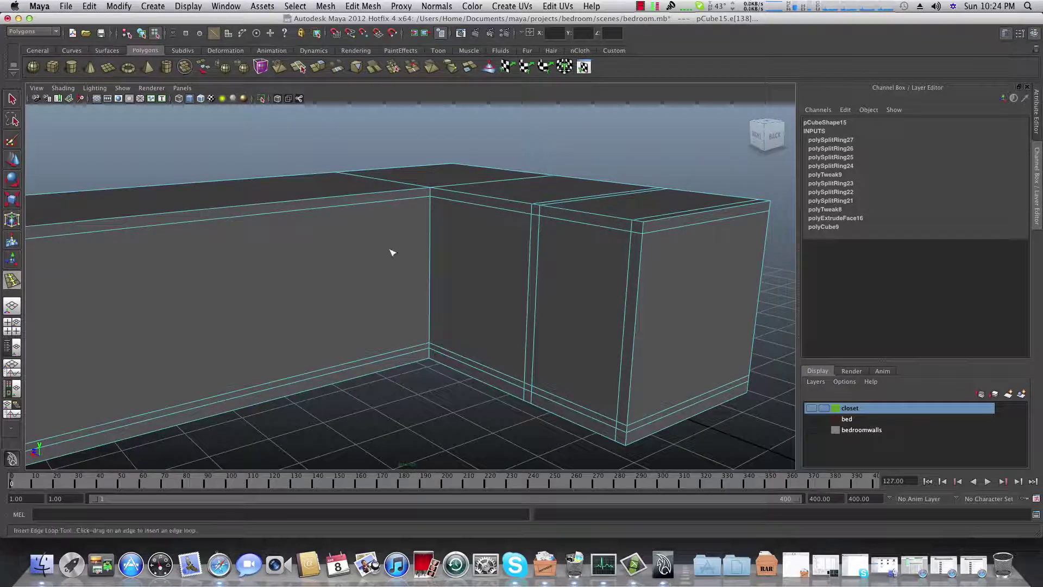
pyautogui.keyDown('alt'); pyautogui.moveTo(357, 332); pyautogui.dragTo(459, 337, button='middle'); pyautogui.keyUp('alt')
pyautogui.keyDown('alt'); pyautogui.moveTo(458, 338); pyautogui.dragTo(423, 335); pyautogui.keyUp('alt')
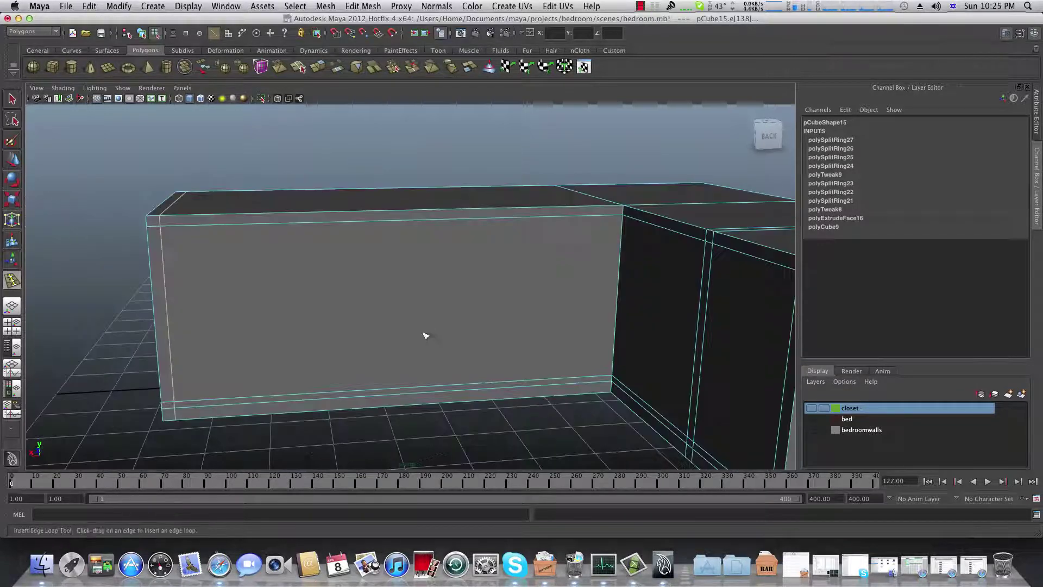
pyautogui.keyDown('alt'); pyautogui.moveTo(424, 336); pyautogui.dragTo(284, 349, button='middle'); pyautogui.keyUp('alt')
pyautogui.keyDown('alt'); pyautogui.moveTo(342, 342); pyautogui.dragTo(431, 344); pyautogui.keyUp('alt')
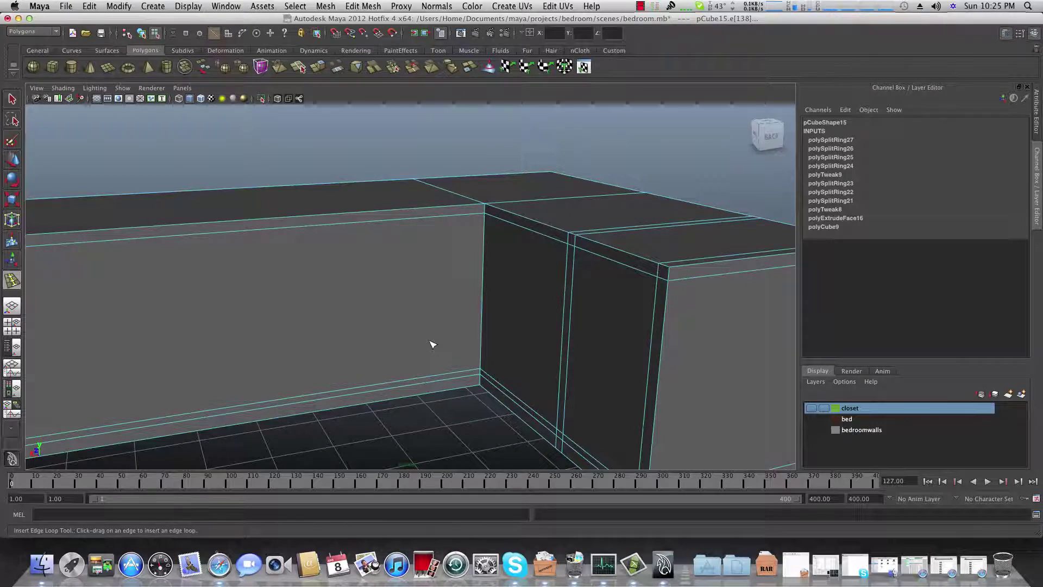
pyautogui.keyDown('alt'); pyautogui.moveTo(442, 344); pyautogui.dragTo(467, 342, button='middle'); pyautogui.keyUp('alt')
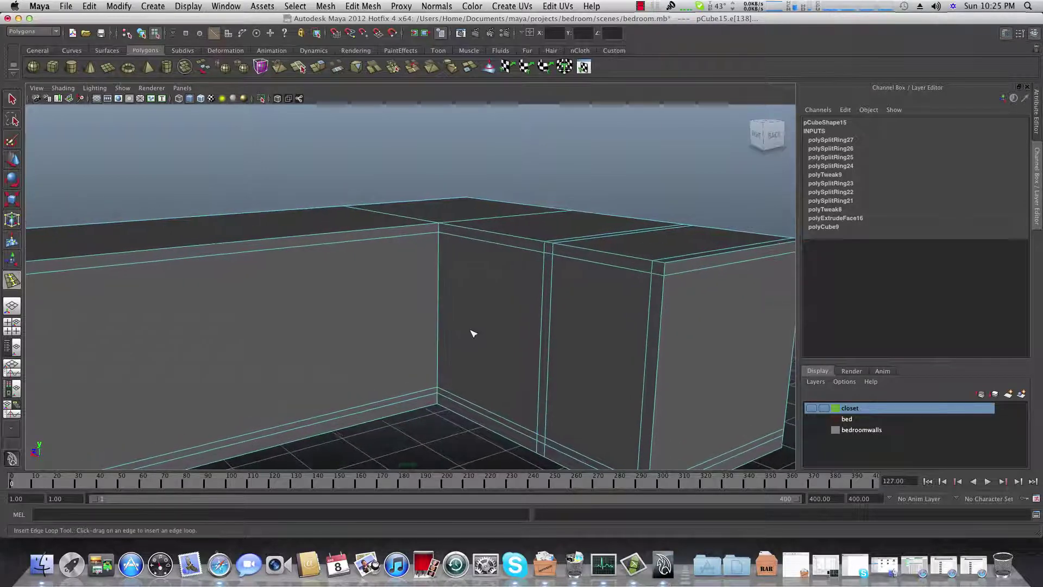
# Put the L-shaped mesh in face selection mode with the Select tool and pick faces on the short arm.
pyautogui.rightClick(504, 283)
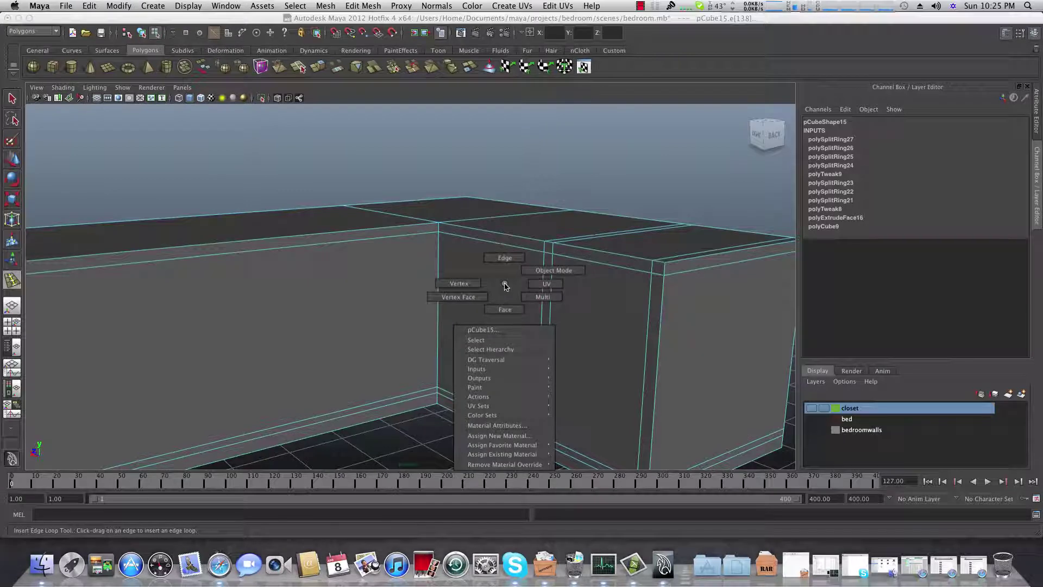
pyautogui.moveTo(504, 285); pyautogui.dragTo(509, 311, button='right')
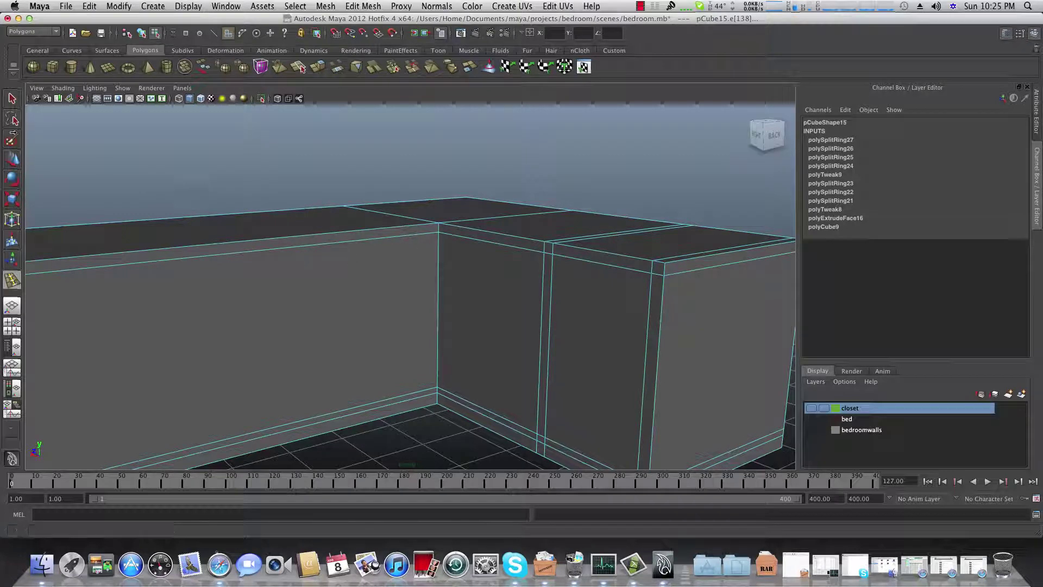
pyautogui.click(12, 101)
pyautogui.keyDown('alt'); pyautogui.moveTo(471, 343); pyautogui.dragTo(310, 343, button='middle'); pyautogui.keyUp('alt')
pyautogui.click(521, 342)
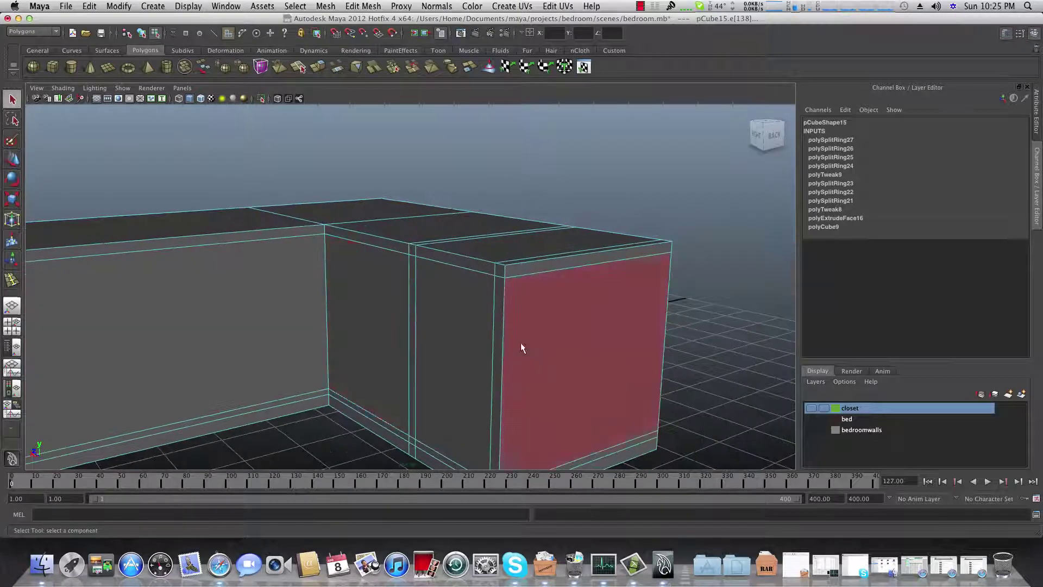
pyautogui.click(425, 304)
pyautogui.click(381, 317)
# Extrude the thin top strip faces at the outer ends of both arms outward by about 0.48 to form an overhang.
pyautogui.keyDown('alt'); pyautogui.moveTo(481, 310); pyautogui.dragTo(463, 338); pyautogui.keyUp('alt')
pyautogui.keyDown('alt'); pyautogui.moveTo(464, 337); pyautogui.dragTo(414, 371, button='middle'); pyautogui.keyUp('alt')
pyautogui.keyDown('alt'); pyautogui.moveTo(414, 370); pyautogui.dragTo(425, 350); pyautogui.keyUp('alt')
pyautogui.click(470, 303)
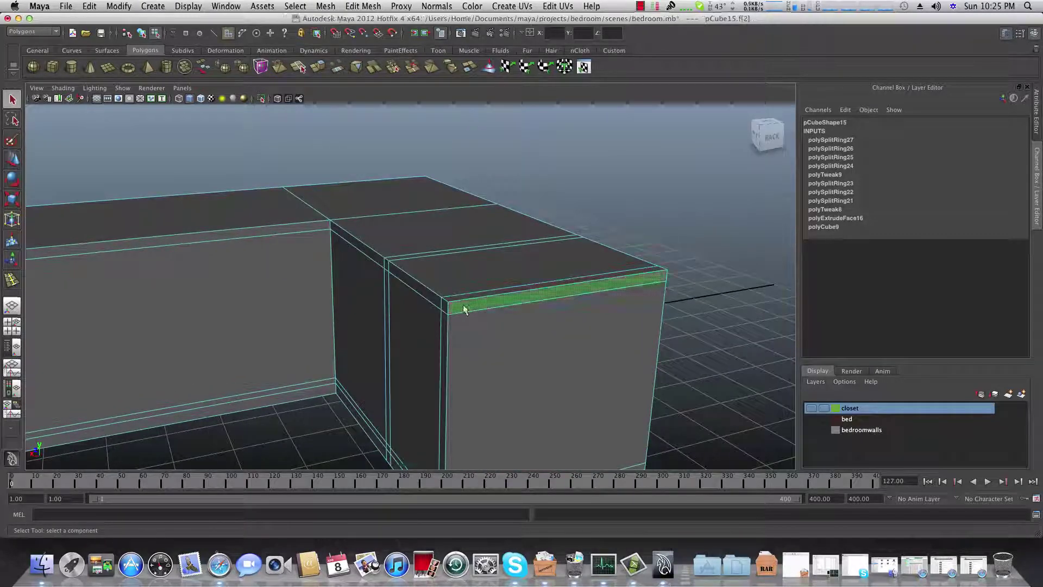
pyautogui.keyDown('alt'); pyautogui.moveTo(470, 304); pyautogui.dragTo(228, 348); pyautogui.keyUp('alt')
pyautogui.click(150, 267)
pyautogui.keyDown('alt'); pyautogui.moveTo(150, 266); pyautogui.dragTo(250, 276); pyautogui.keyUp('alt')
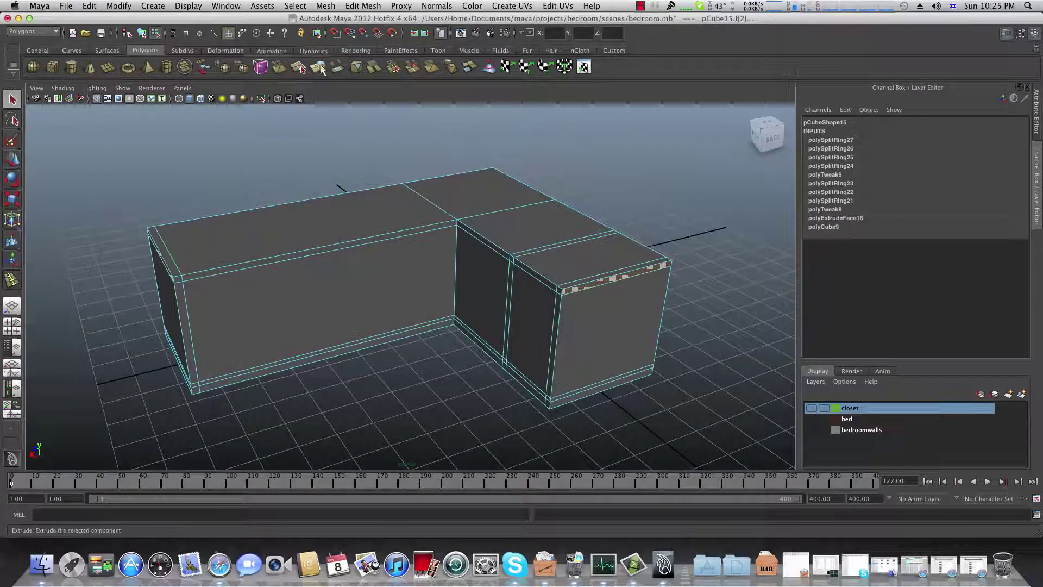
pyautogui.click(322, 70)
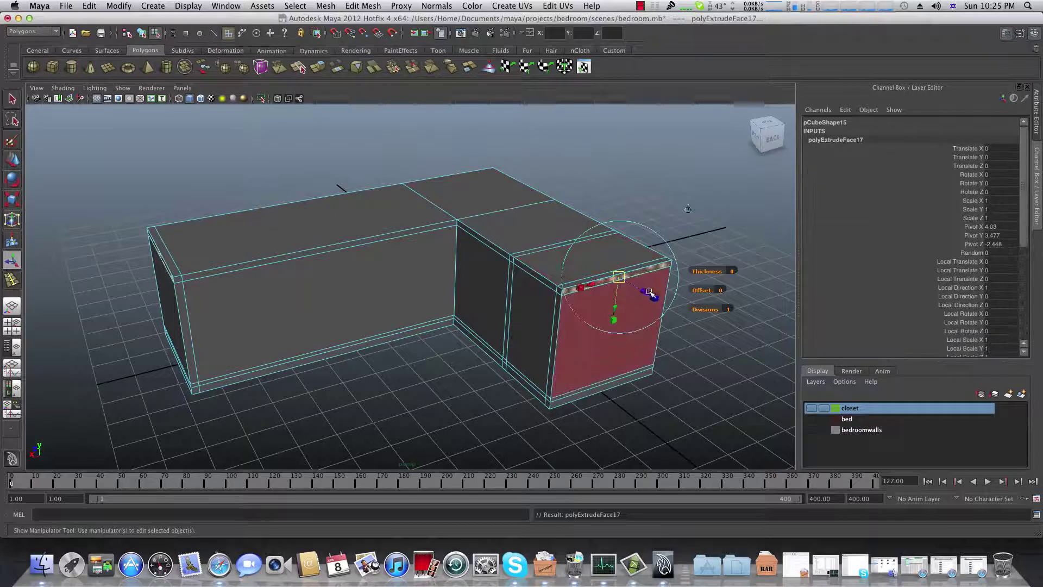
pyautogui.moveTo(646, 291); pyautogui.dragTo(600, 300)
pyautogui.keyDown('alt'); pyautogui.moveTo(437, 314); pyautogui.dragTo(459, 329); pyautogui.keyUp('alt')
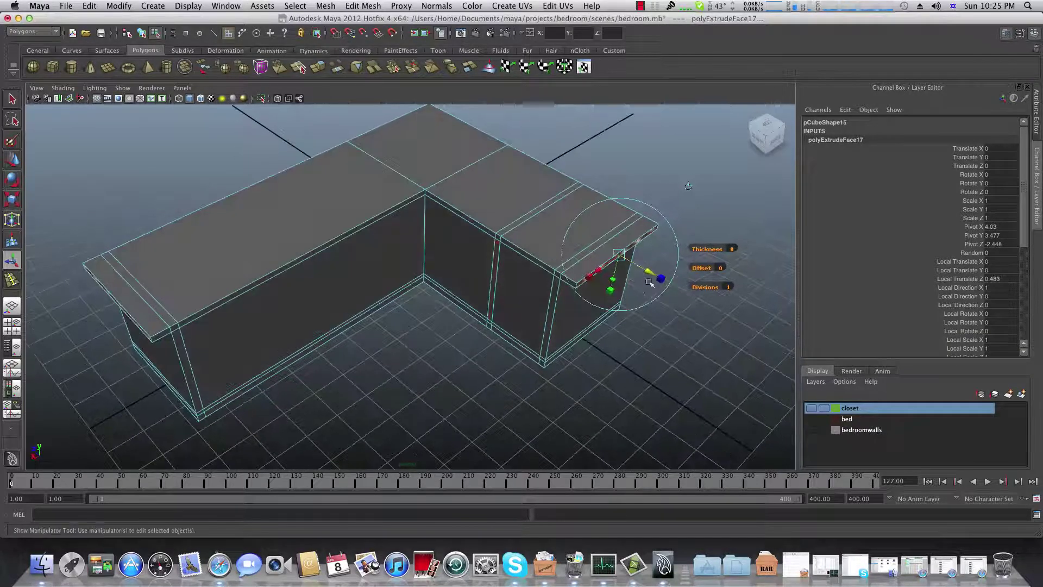
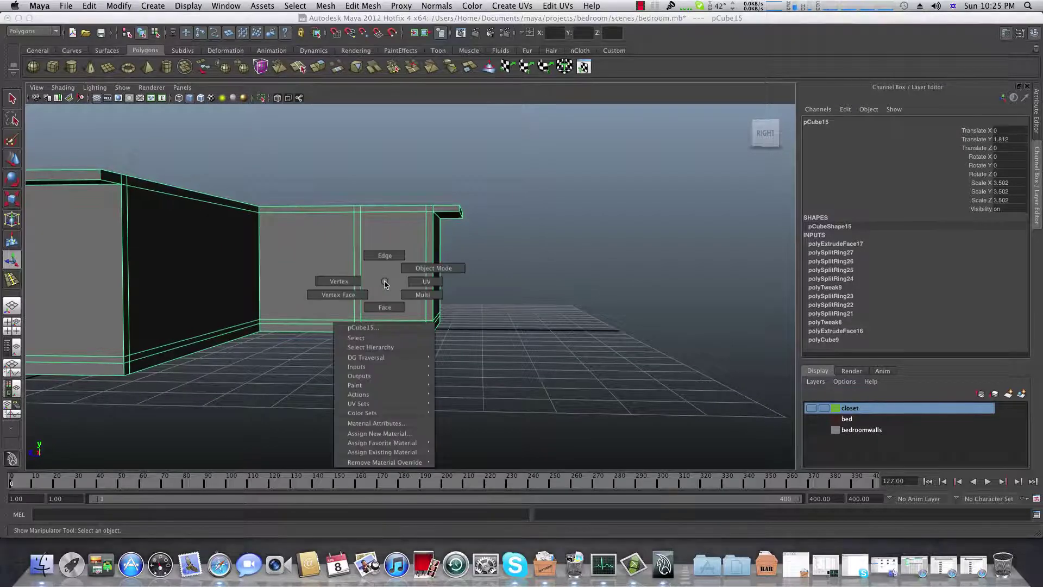
# Return to face selection and select the three large panel faces on the inner side of the L-shaped mesh.
pyautogui.moveTo(385, 307); pyautogui.dragTo(385, 308, button='right')
pyautogui.click(391, 298)
pyautogui.keyDown('alt'); pyautogui.moveTo(391, 298); pyautogui.dragTo(340, 321); pyautogui.keyUp('alt')
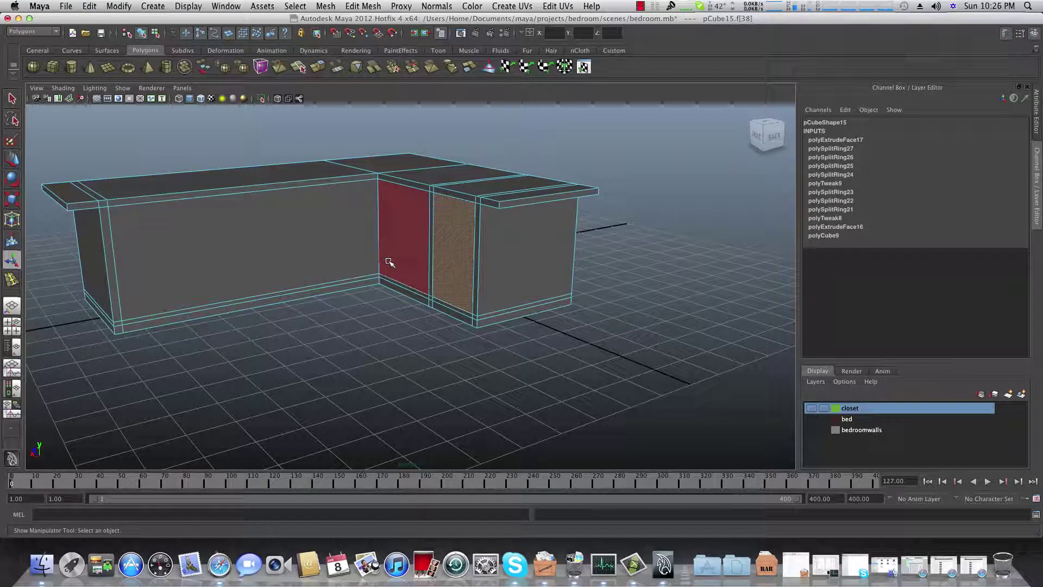
pyautogui.keyDown('alt'); pyautogui.moveTo(472, 291); pyautogui.dragTo(506, 304, button='middle'); pyautogui.keyUp('alt')
pyautogui.keyDown('shift'); pyautogui.click(370, 268); pyautogui.keyUp('shift')
pyautogui.keyDown('shift'); pyautogui.click(436, 275); pyautogui.keyUp('shift')
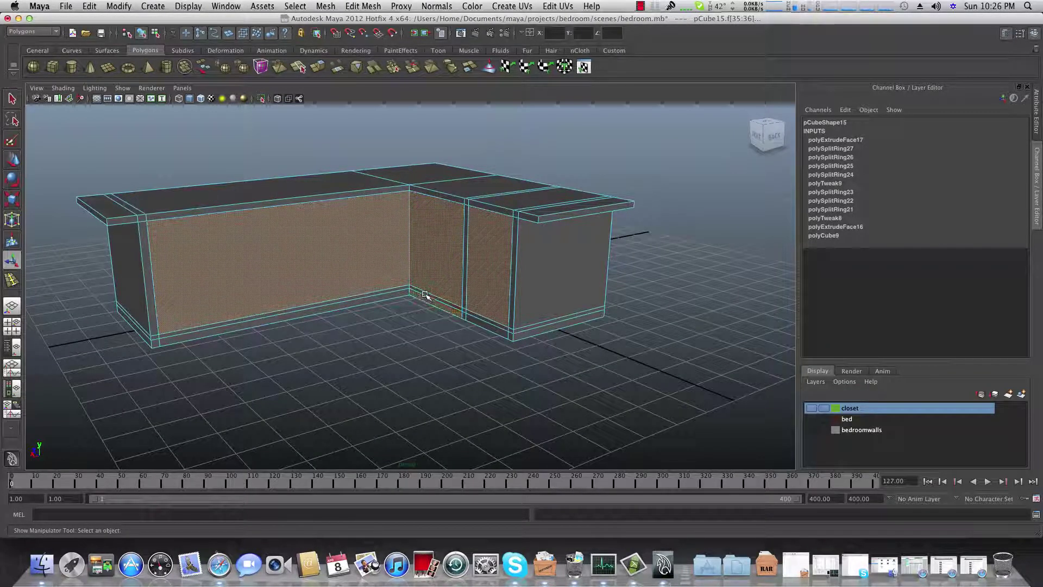
# Add the lowest strip faces beneath the three large panels to the face selection.
pyautogui.keyDown('shift'); pyautogui.click(369, 298); pyautogui.keyUp('shift')
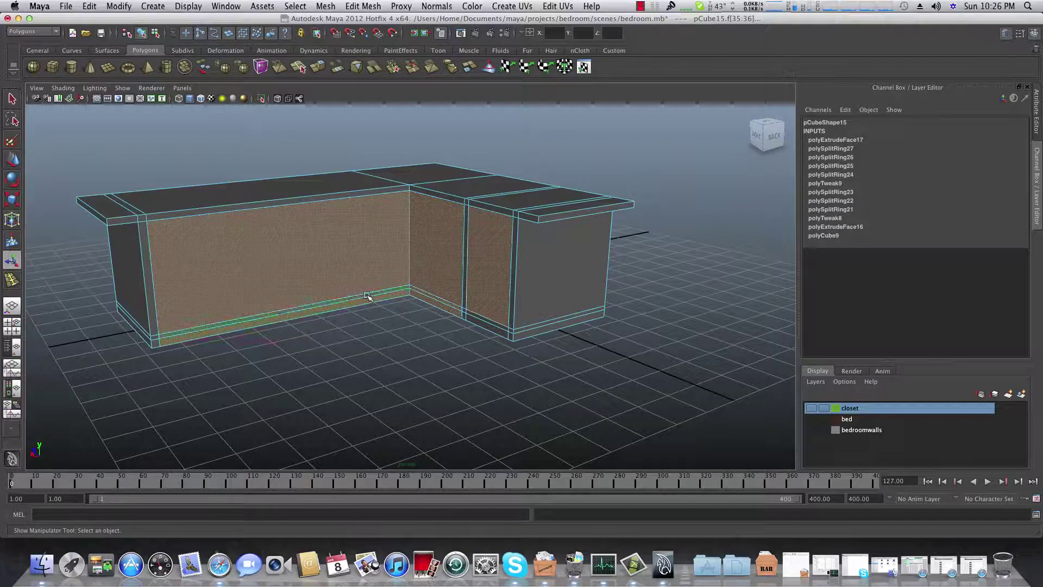
pyautogui.keyDown('alt'); pyautogui.moveTo(370, 299); pyautogui.dragTo(422, 289); pyautogui.keyUp('alt')
pyautogui.keyDown('alt'); pyautogui.moveTo(421, 289); pyautogui.dragTo(517, 310, button='right'); pyautogui.keyUp('alt')
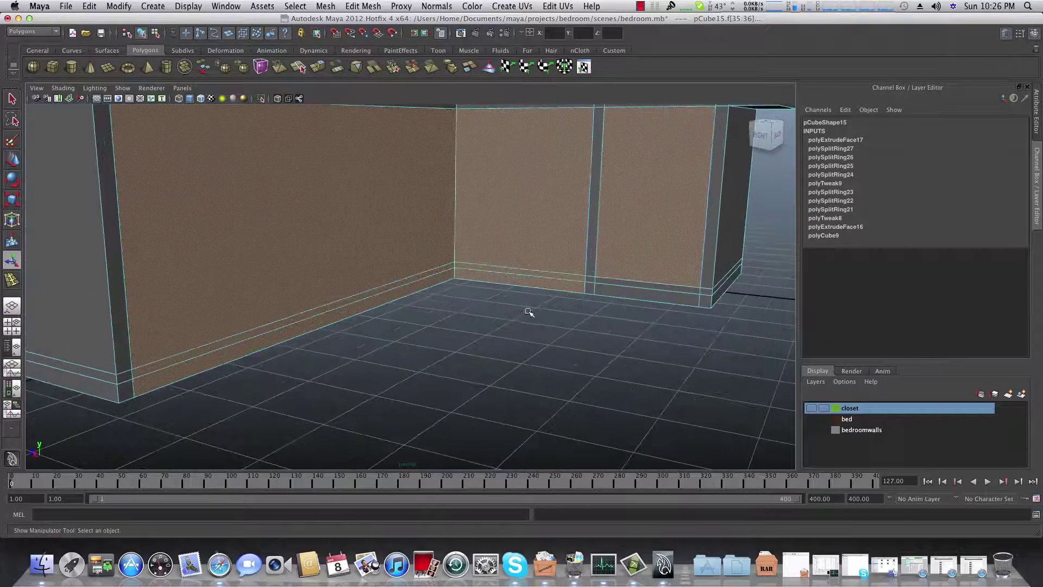
pyautogui.keyDown('alt'); pyautogui.moveTo(517, 310); pyautogui.dragTo(503, 301); pyautogui.keyUp('alt')
pyautogui.keyDown('alt'); pyautogui.moveTo(503, 300); pyautogui.dragTo(308, 329, button='middle'); pyautogui.keyUp('alt')
pyautogui.keyDown('shift'); pyautogui.click(517, 338); pyautogui.keyUp('shift')
pyautogui.keyDown('alt'); pyautogui.moveTo(517, 338); pyautogui.dragTo(465, 339); pyautogui.keyUp('alt')
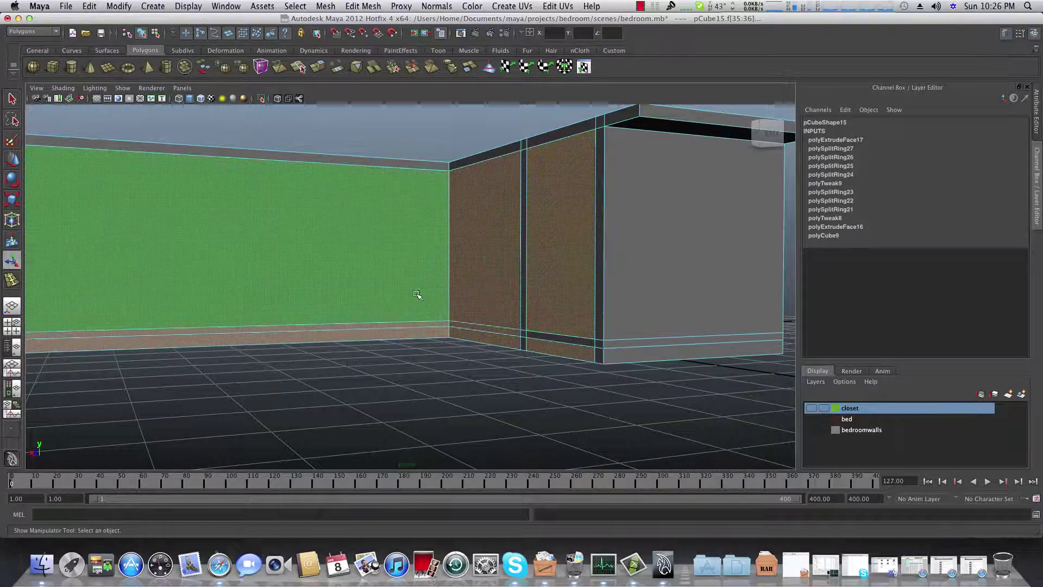
pyautogui.keyDown('alt'); pyautogui.moveTo(419, 296); pyautogui.dragTo(475, 303); pyautogui.keyUp('alt')
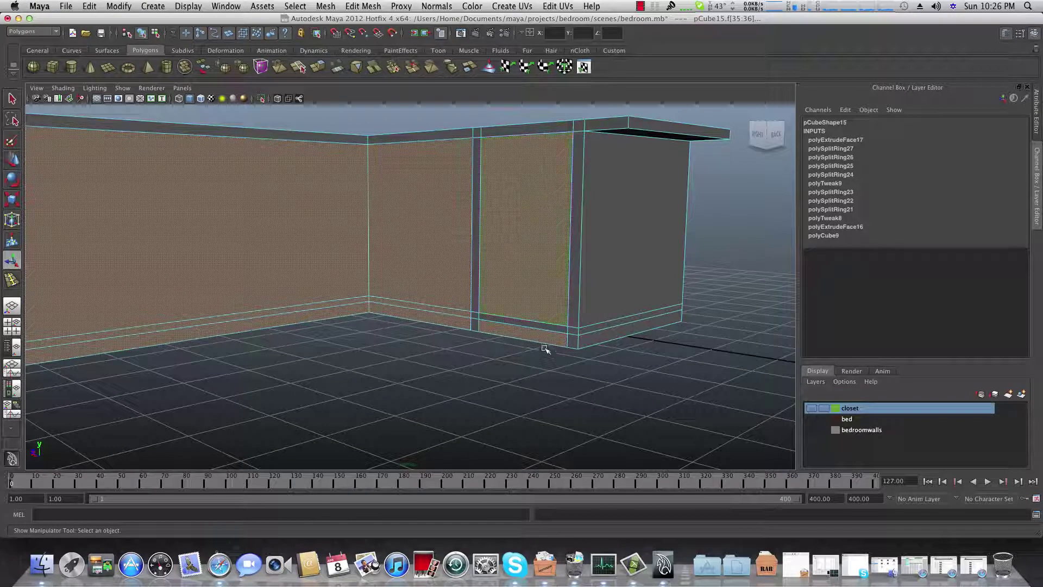
pyautogui.keyDown('alt'); pyautogui.moveTo(605, 234); pyautogui.dragTo(434, 313); pyautogui.keyUp('alt')
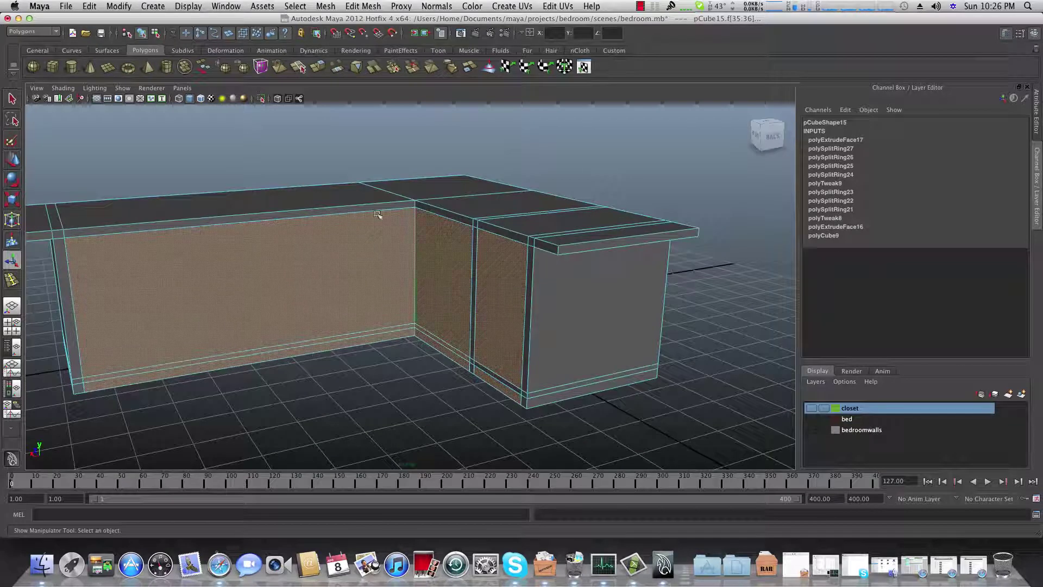
# Extrude the selected panel and base strip faces inward, to a local Z translation of about -2.08.
pyautogui.click(317, 71)
pyautogui.keyDown('alt'); pyautogui.moveTo(220, 334); pyautogui.dragTo(204, 314); pyautogui.keyUp('alt')
pyautogui.keyDown('alt'); pyautogui.moveTo(196, 321); pyautogui.dragTo(370, 300, button='middle'); pyautogui.keyUp('alt')
pyautogui.moveTo(370, 300)
pyautogui.keyDown('alt'); pyautogui.mouseDown()
pyautogui.moveTo(382, 300)
pyautogui.moveTo(373, 285)
pyautogui.moveTo(287, 287)
pyautogui.moveTo(298, 285)
pyautogui.mouseUp(); pyautogui.keyUp('alt')
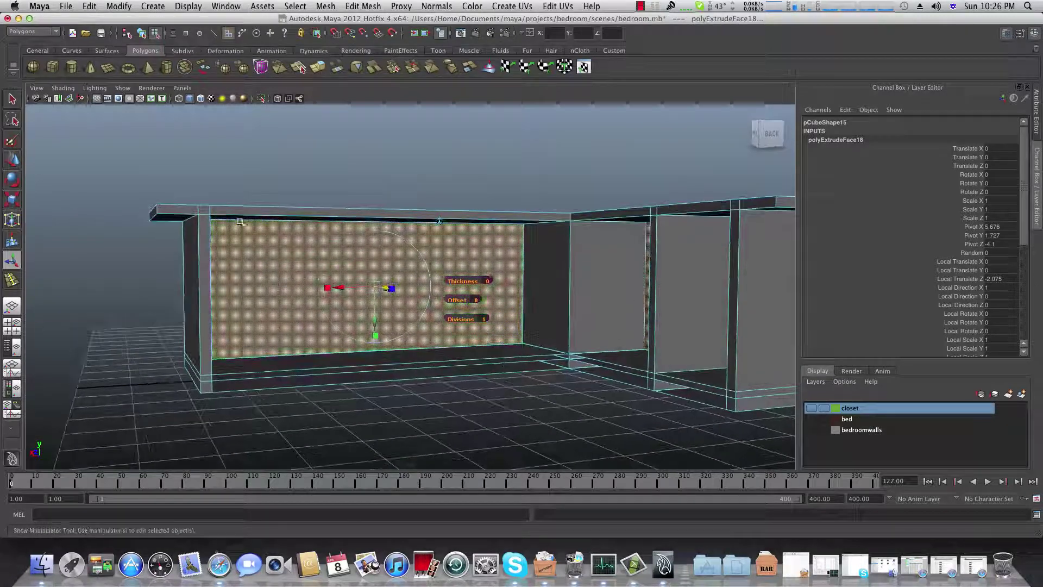
# Enable X-Ray shading and push the extruded faces deeper, to a local Z translation of about -3.35.
pyautogui.click(59, 88)
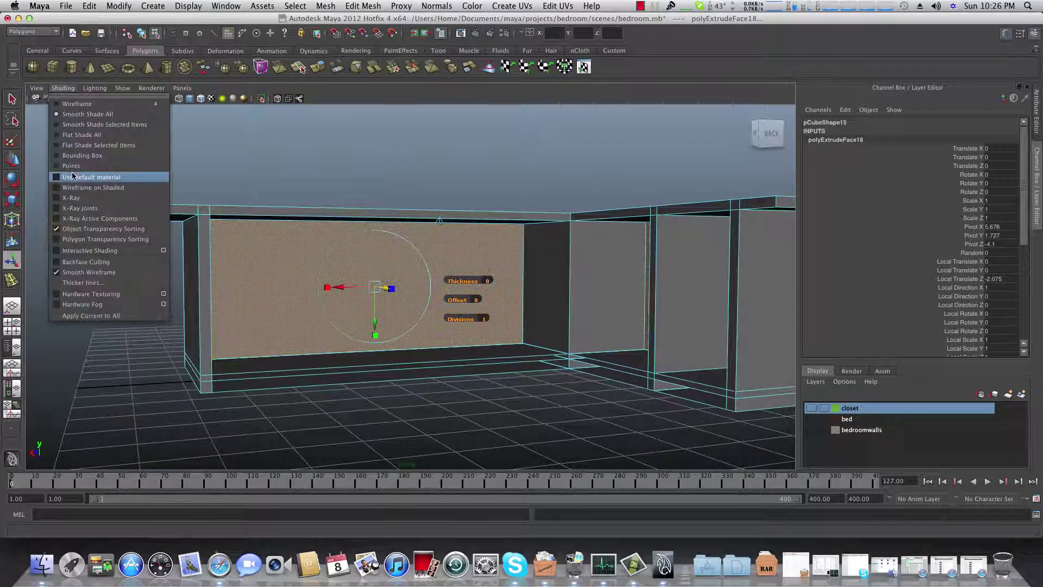
pyautogui.click(71, 198)
pyautogui.moveTo(282, 240)
pyautogui.keyDown('alt'); pyautogui.mouseDown()
pyautogui.moveTo(352, 228)
pyautogui.moveTo(363, 270)
pyautogui.mouseUp(); pyautogui.keyUp('alt')
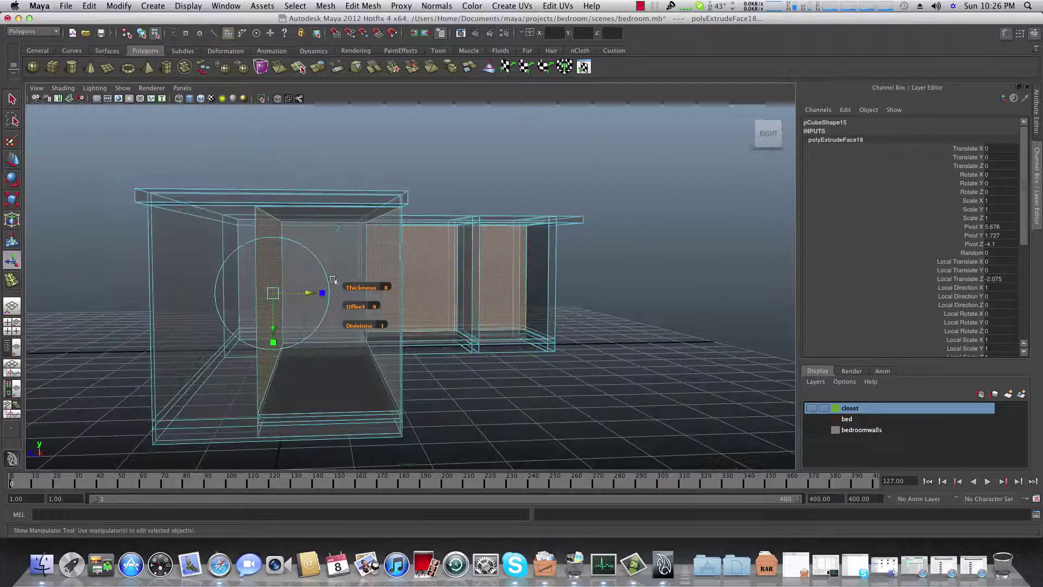
pyautogui.moveTo(312, 293); pyautogui.dragTo(239, 292)
pyautogui.keyDown('alt'); pyautogui.moveTo(239, 292); pyautogui.dragTo(239, 299); pyautogui.keyUp('alt')
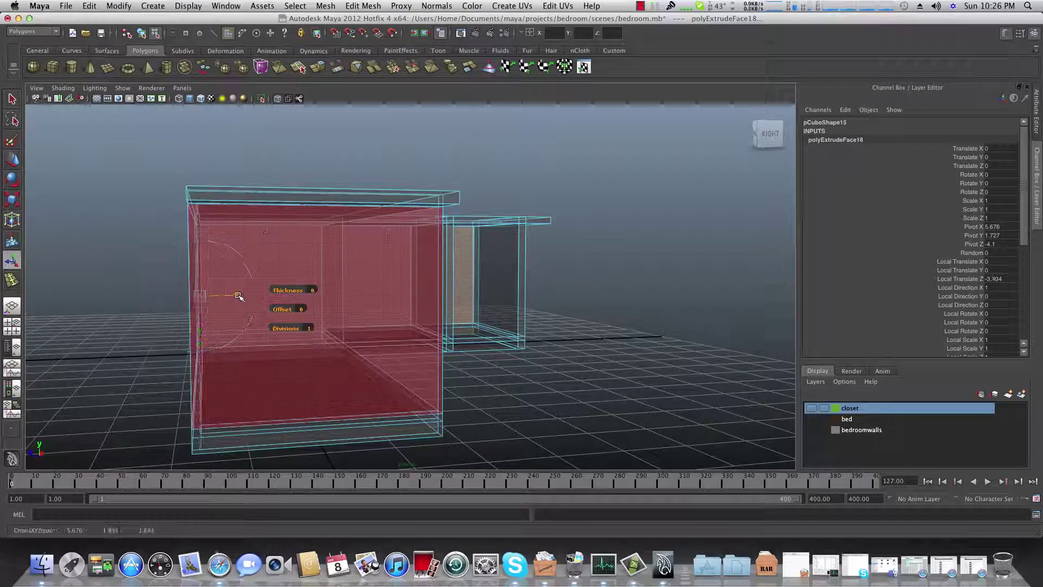
pyautogui.keyDown('alt'); pyautogui.moveTo(194, 270); pyautogui.dragTo(144, 284); pyautogui.keyUp('alt')
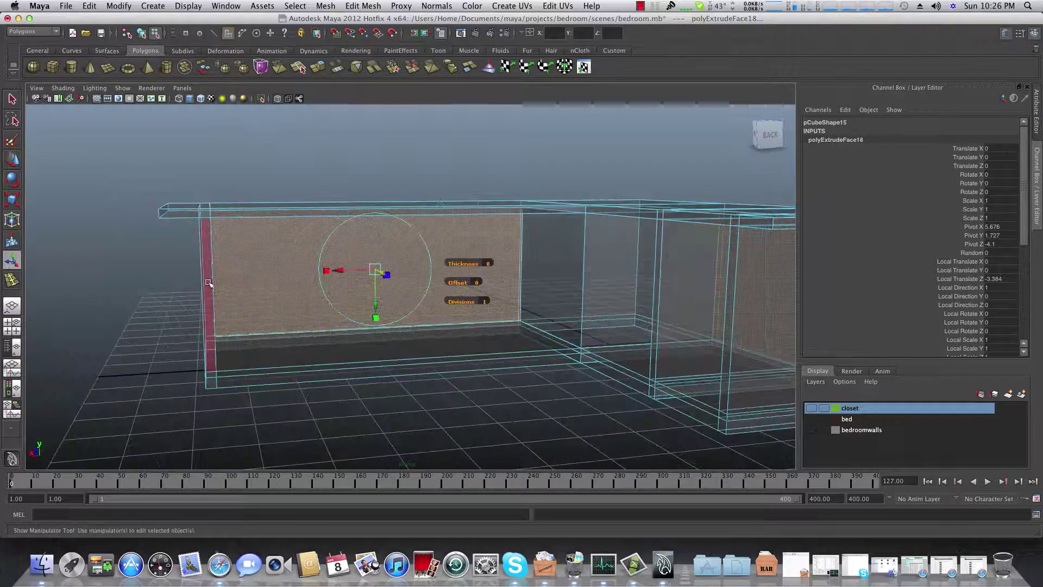
pyautogui.keyDown('alt'); pyautogui.moveTo(209, 281); pyautogui.dragTo(318, 298); pyautogui.keyUp('alt')
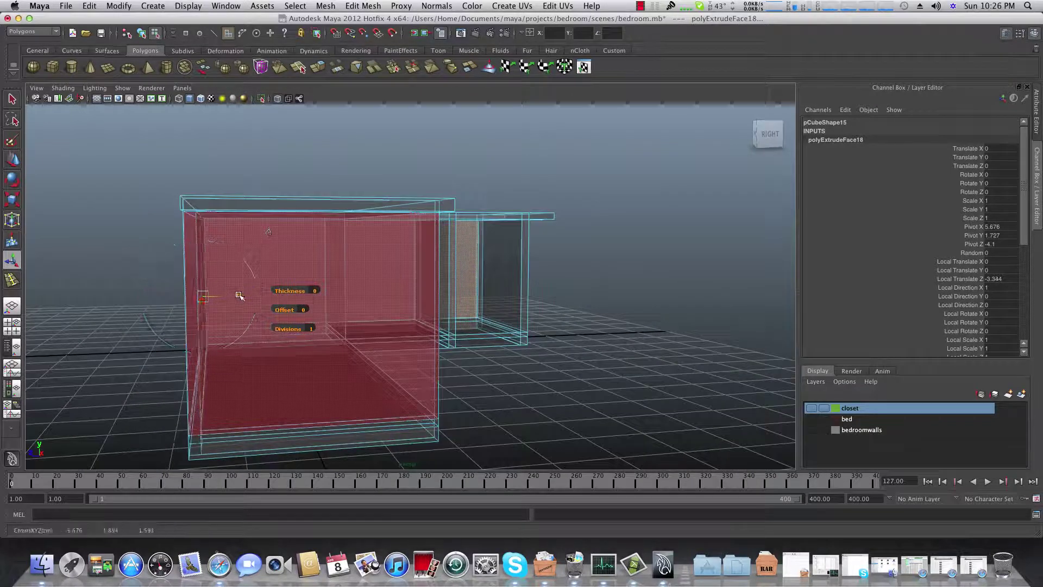
pyautogui.keyDown('alt'); pyautogui.moveTo(249, 295); pyautogui.dragTo(291, 186); pyautogui.keyUp('alt')
# Turn off X-Ray shading to show the hollowed mesh as solid again.
pyautogui.click(63, 87)
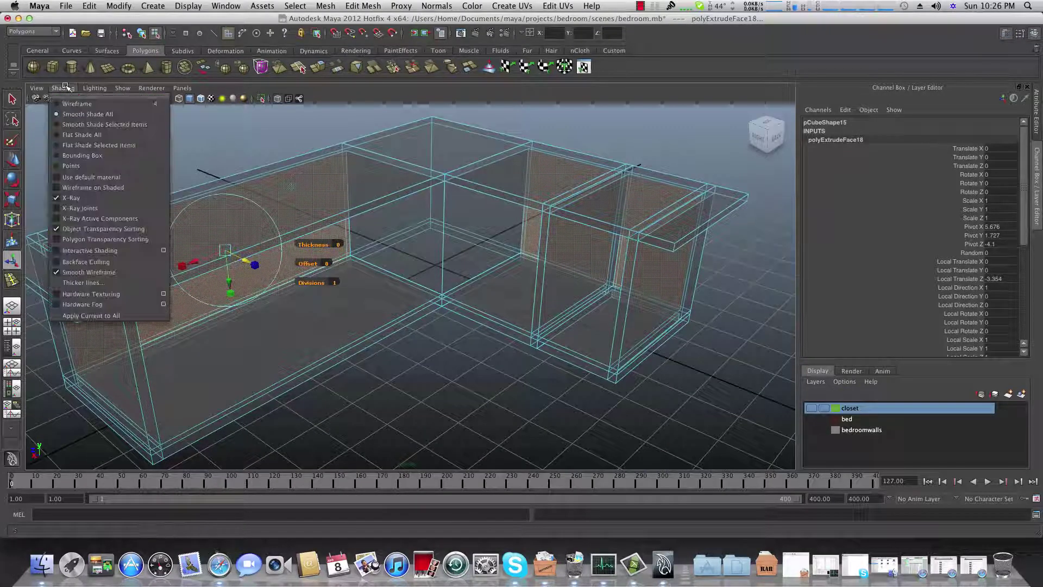
pyautogui.click(60, 198)
pyautogui.moveTo(252, 262)
pyautogui.keyDown('alt'); pyautogui.mouseDown()
pyautogui.moveTo(170, 287)
pyautogui.moveTo(201, 299)
pyautogui.mouseUp(); pyautogui.keyUp('alt')
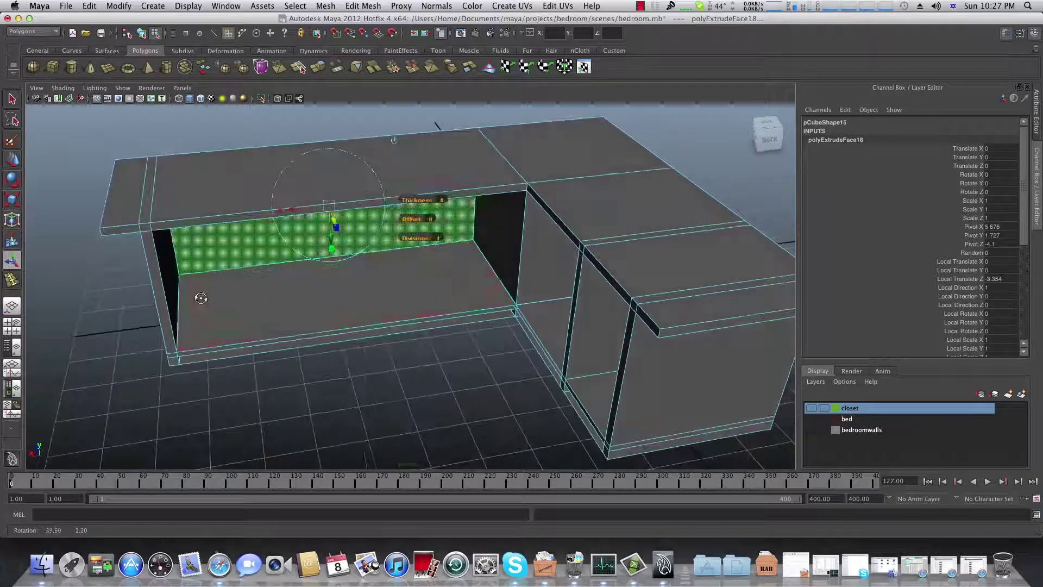
# Select the bottom faces beneath each hollowed compartment of the L-shaped mesh and delete them.
pyautogui.rightClick(363, 310)
pyautogui.click(360, 340)
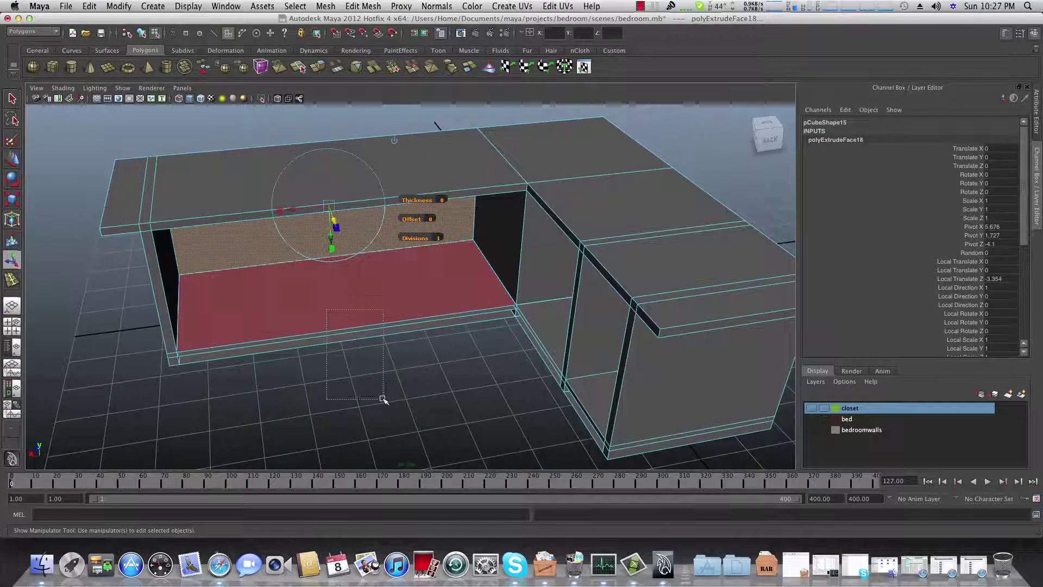
pyautogui.click(349, 322)
pyautogui.keyDown('alt'); pyautogui.moveTo(350, 321); pyautogui.dragTo(481, 379); pyautogui.keyUp('alt')
pyautogui.moveTo(414, 341); pyautogui.dragTo(424, 373)
pyautogui.keyDown('alt'); pyautogui.moveTo(491, 335); pyautogui.dragTo(344, 254); pyautogui.keyUp('alt')
pyautogui.keyDown('alt'); pyautogui.moveTo(344, 254); pyautogui.dragTo(546, 342, button='right'); pyautogui.keyUp('alt')
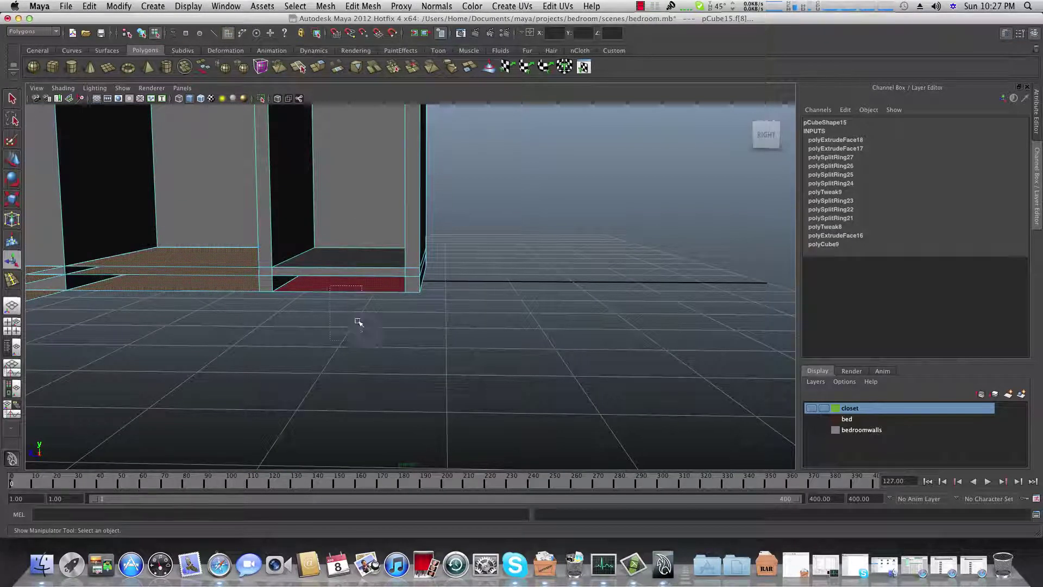
pyautogui.moveTo(367, 340); pyautogui.dragTo(408, 380)
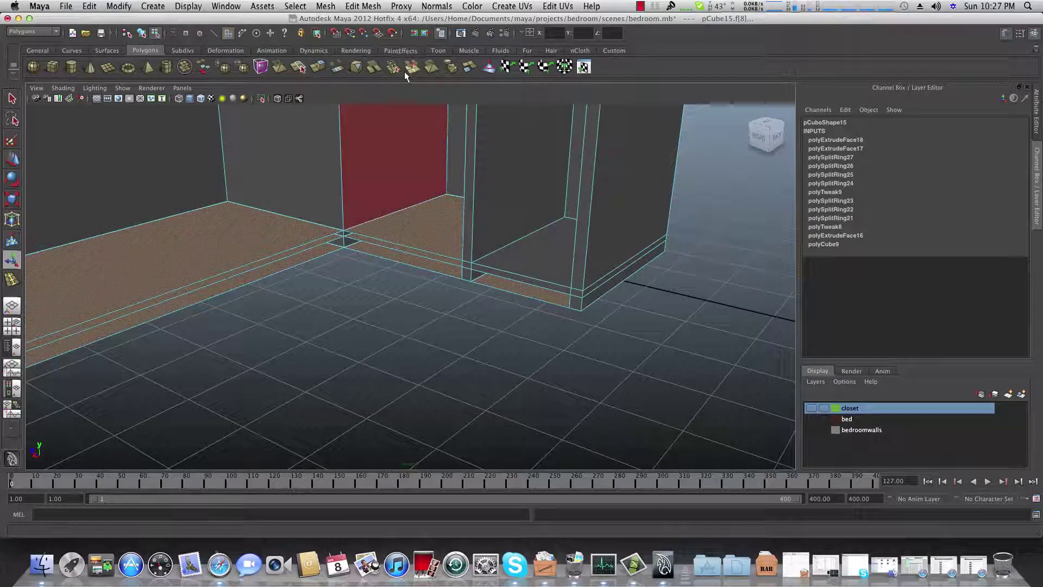
pyautogui.press('Delete')
# Select the side faces and base strip faces of the block protruding at the L-shape's inner corner and delete them.
pyautogui.keyDown('alt'); pyautogui.moveTo(313, 198); pyautogui.dragTo(392, 193); pyautogui.keyUp('alt')
pyautogui.keyDown('alt'); pyautogui.moveTo(256, 299); pyautogui.dragTo(309, 297, button='middle'); pyautogui.keyUp('alt')
pyautogui.keyDown('alt'); pyautogui.moveTo(309, 297); pyautogui.dragTo(207, 319); pyautogui.keyUp('alt')
pyautogui.keyDown('alt'); pyautogui.moveTo(244, 349); pyautogui.dragTo(271, 363); pyautogui.keyUp('alt')
pyautogui.keyDown('alt'); pyautogui.moveTo(310, 328); pyautogui.dragTo(410, 384); pyautogui.keyUp('alt')
pyautogui.keyDown('alt'); pyautogui.moveTo(392, 418); pyautogui.dragTo(307, 373); pyautogui.keyUp('alt')
pyautogui.moveTo(343, 301); pyautogui.dragTo(342, 333, button='right')
pyautogui.click(347, 323)
pyautogui.keyDown('shift'); pyautogui.click(387, 316); pyautogui.keyUp('shift')
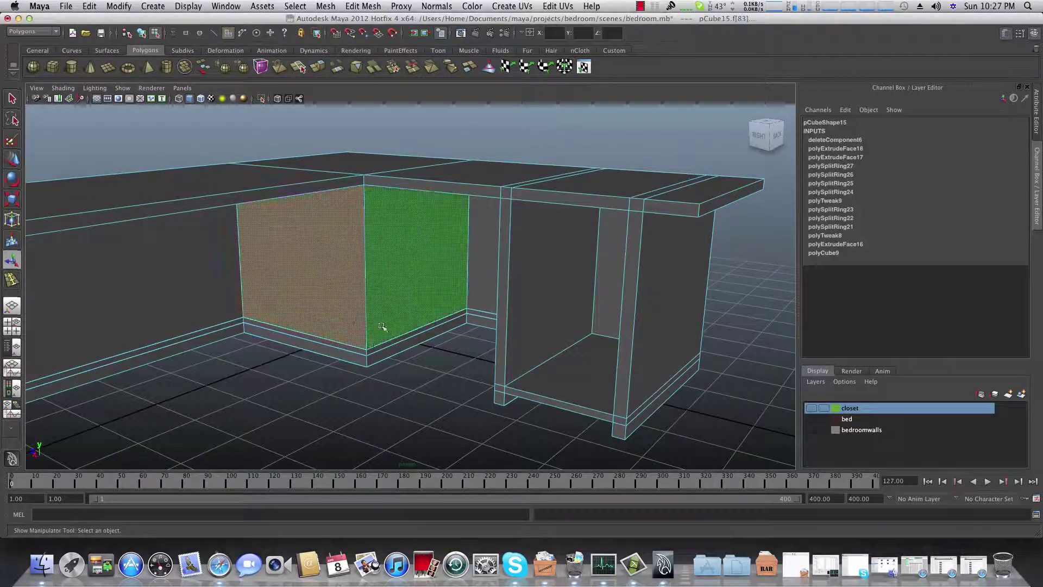
pyautogui.keyDown('shift'); pyautogui.click(378, 361); pyautogui.keyUp('shift')
pyautogui.keyDown('alt'); pyautogui.moveTo(373, 349); pyautogui.dragTo(452, 310); pyautogui.keyUp('alt')
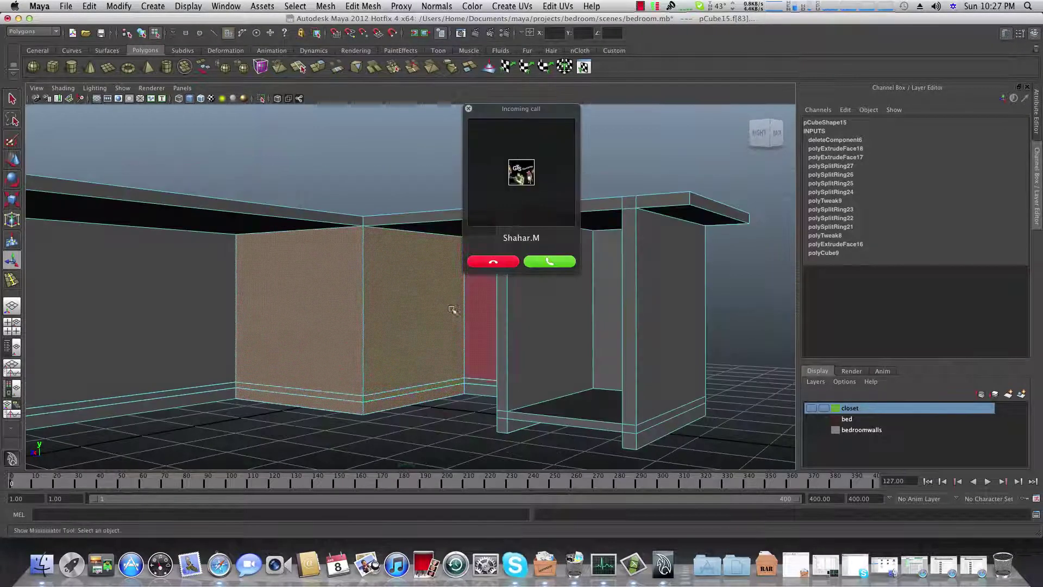
pyautogui.click(492, 262)
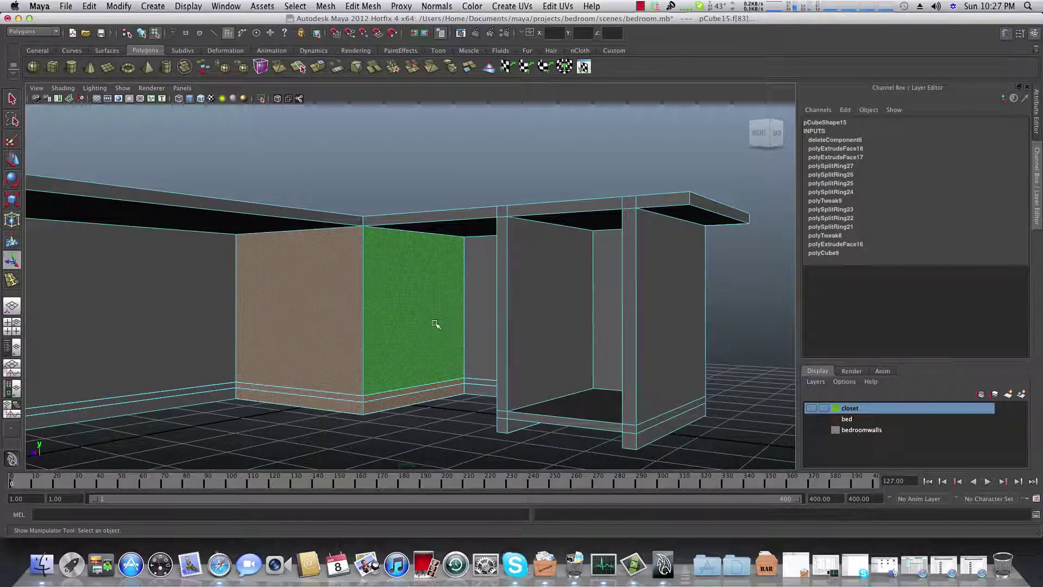
pyautogui.press('Delete')
# Delete the leftover floor face inside the inner corner of the L-shaped mesh.
pyautogui.keyDown('alt'); pyautogui.moveTo(394, 346); pyautogui.dragTo(384, 361); pyautogui.keyUp('alt')
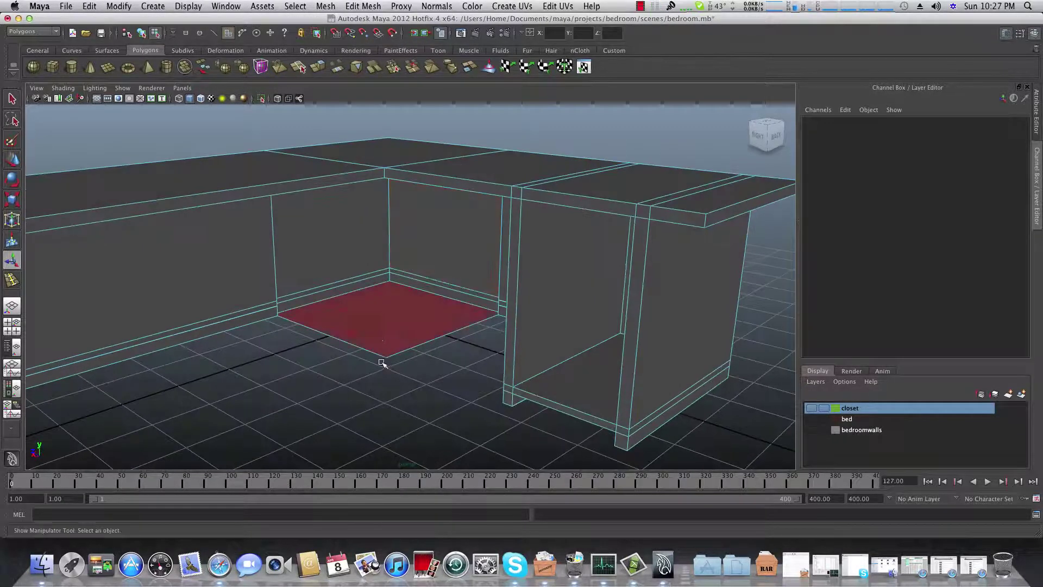
pyautogui.click(379, 337)
pyautogui.press('Delete')
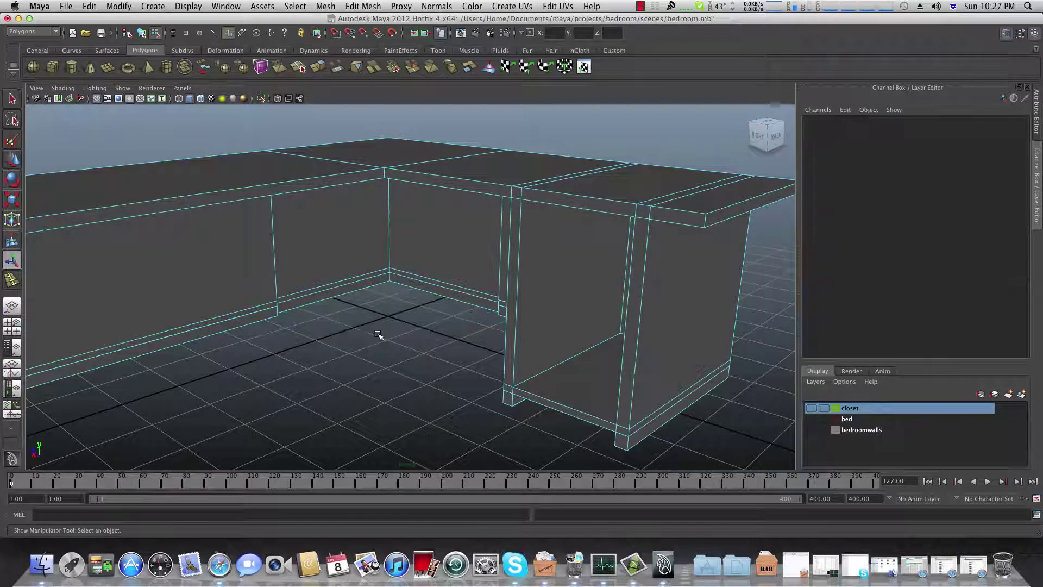
# Examine the opened inner corner beneath the countertop, including where the wall panels and base strips meet.
pyautogui.keyDown('alt'); pyautogui.moveTo(378, 334); pyautogui.dragTo(382, 321); pyautogui.keyUp('alt')
pyautogui.keyDown('alt'); pyautogui.moveTo(354, 337); pyautogui.dragTo(354, 324, button='middle'); pyautogui.keyUp('alt')
pyautogui.keyDown('alt'); pyautogui.moveTo(354, 324); pyautogui.dragTo(347, 290); pyautogui.keyUp('alt')
pyautogui.keyDown('alt'); pyautogui.moveTo(334, 362); pyautogui.dragTo(366, 303); pyautogui.keyUp('alt')
pyautogui.keyDown('alt'); pyautogui.moveTo(366, 303); pyautogui.dragTo(247, 361, button='middle'); pyautogui.keyUp('alt')
pyautogui.keyDown('alt'); pyautogui.moveTo(250, 321); pyautogui.dragTo(245, 344); pyautogui.keyUp('alt')
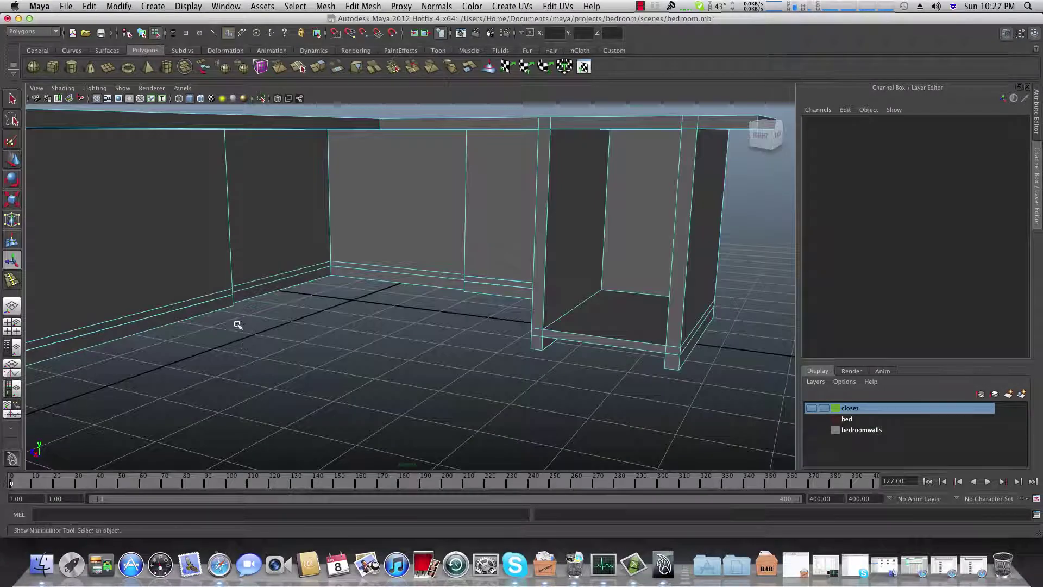
pyautogui.keyDown('alt'); pyautogui.moveTo(235, 323); pyautogui.dragTo(445, 332, button='right'); pyautogui.keyUp('alt')
pyautogui.keyDown('alt'); pyautogui.moveTo(373, 333); pyautogui.dragTo(403, 321); pyautogui.keyUp('alt')
pyautogui.keyDown('alt'); pyautogui.moveTo(403, 321); pyautogui.dragTo(501, 353, button='middle'); pyautogui.keyUp('alt')
pyautogui.moveTo(332, 343)
pyautogui.keyDown('alt'); pyautogui.mouseDown(button='middle')
pyautogui.moveTo(343, 347)
pyautogui.moveTo(339, 373)
pyautogui.moveTo(336, 337)
pyautogui.moveTo(314, 340)
pyautogui.mouseUp(button='middle'); pyautogui.keyUp('alt')
pyautogui.keyDown('alt'); pyautogui.moveTo(315, 340); pyautogui.dragTo(245, 337); pyautogui.keyUp('alt')
pyautogui.keyDown('alt'); pyautogui.moveTo(478, 337); pyautogui.dragTo(225, 376, button='middle'); pyautogui.keyUp('alt')
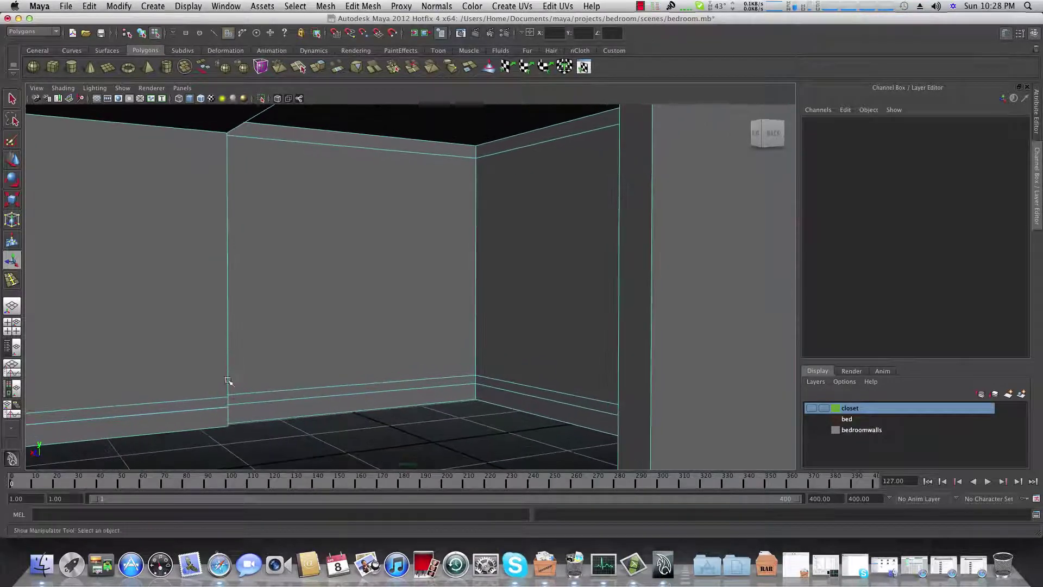
# Try to move the wall's vertical edge together with the adjoining countertop underside edge toward the inner corner.
pyautogui.moveTo(223, 411); pyautogui.dragTo(222, 372, button='right')
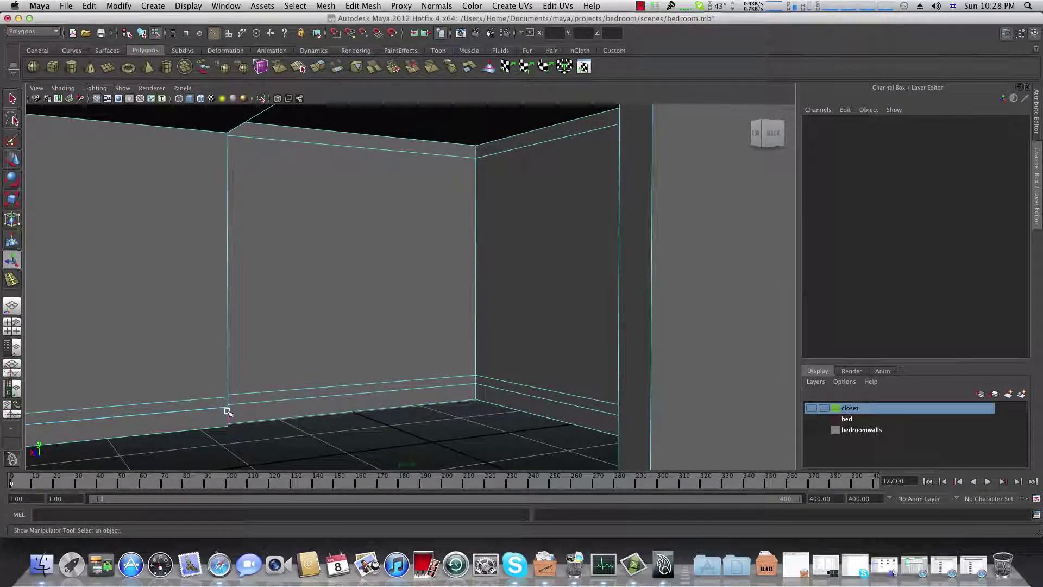
pyautogui.click(227, 403)
pyautogui.keyDown('shift'); pyautogui.click(226, 392); pyautogui.keyUp('shift')
pyautogui.keyDown('shift'); pyautogui.click(227, 382); pyautogui.keyUp('shift')
pyautogui.keyDown('alt'); pyautogui.moveTo(357, 410); pyautogui.dragTo(283, 408, button='right'); pyautogui.keyUp('alt')
pyautogui.keyDown('alt'); pyautogui.moveTo(261, 397); pyautogui.dragTo(256, 426, button='middle'); pyautogui.keyUp('alt')
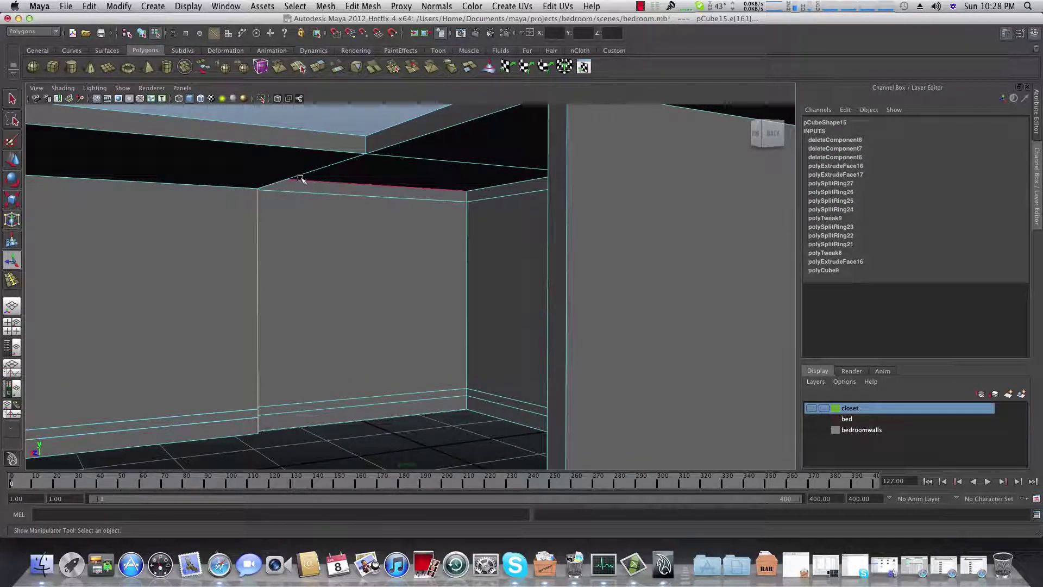
pyautogui.keyDown('alt'); pyautogui.moveTo(291, 188); pyautogui.dragTo(373, 231); pyautogui.keyUp('alt')
pyautogui.keyDown('shift'); pyautogui.click(330, 191); pyautogui.keyUp('shift')
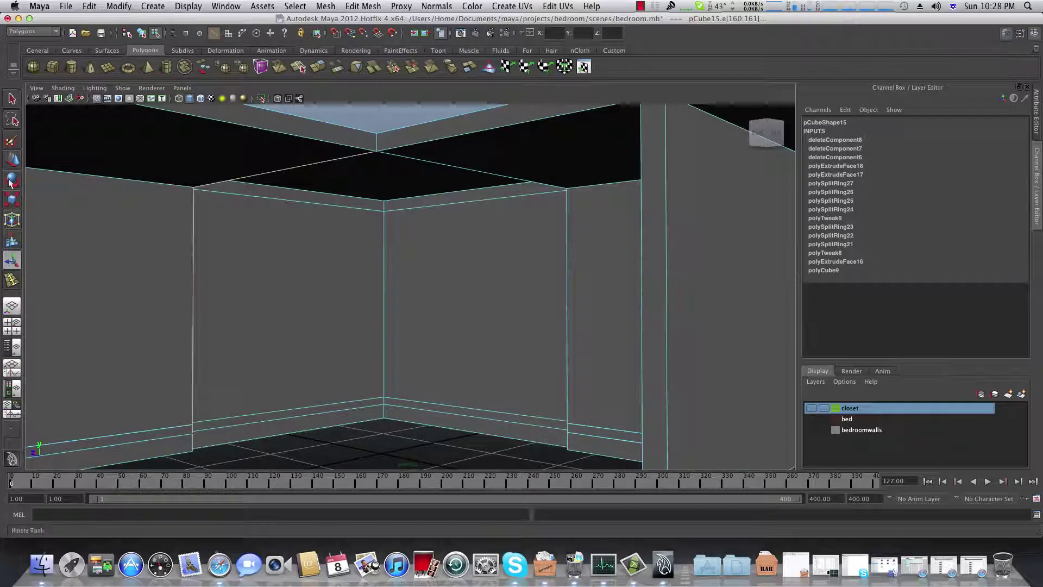
pyautogui.click(11, 160)
pyautogui.moveTo(240, 324); pyautogui.dragTo(259, 325)
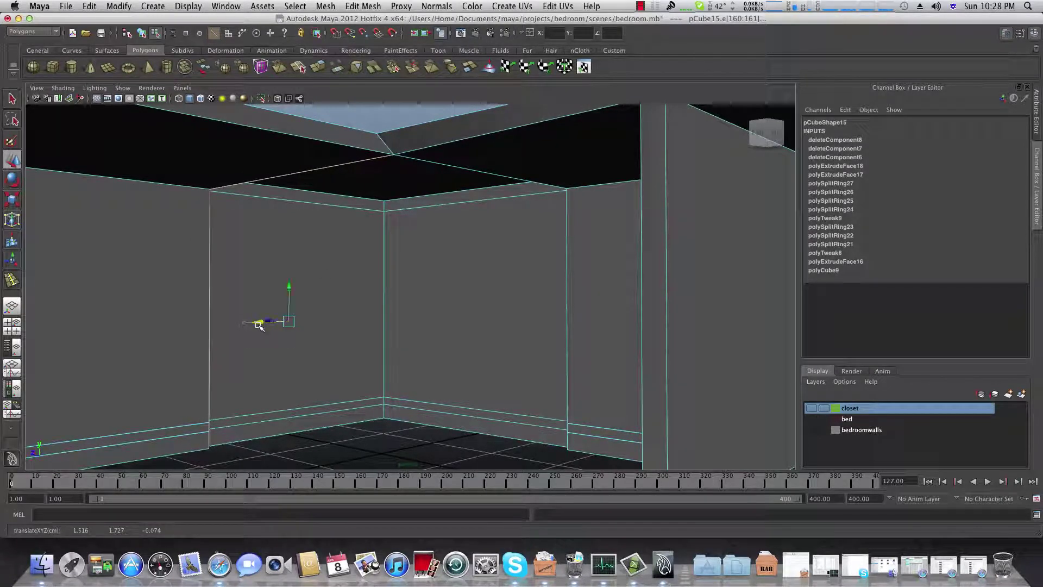
pyautogui.hotkey('ctrl', 'z')
# Move the vertical wall edges on both sides of the inner corner toward it until they nearly meet.
pyautogui.click(203, 310)
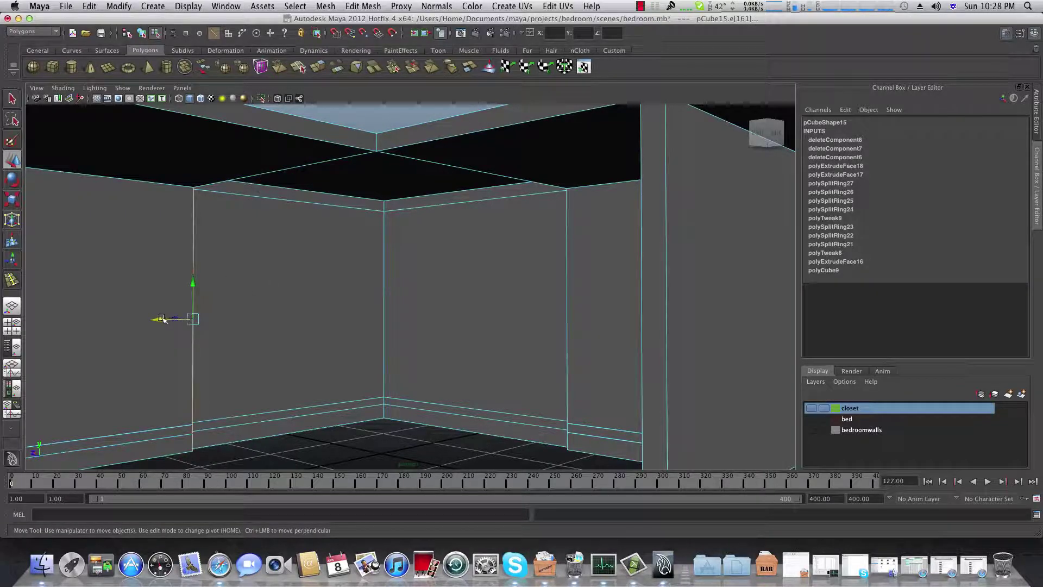
pyautogui.moveTo(159, 319); pyautogui.dragTo(383, 296)
pyautogui.click(429, 292)
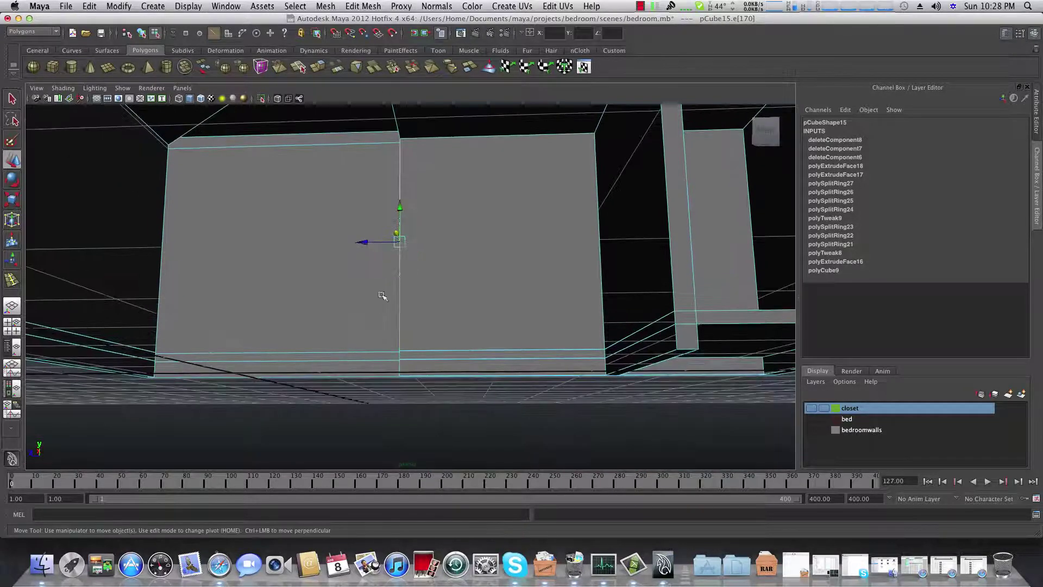
pyautogui.keyDown('shift'); pyautogui.click(399, 354); pyautogui.keyUp('shift')
pyautogui.click(399, 369)
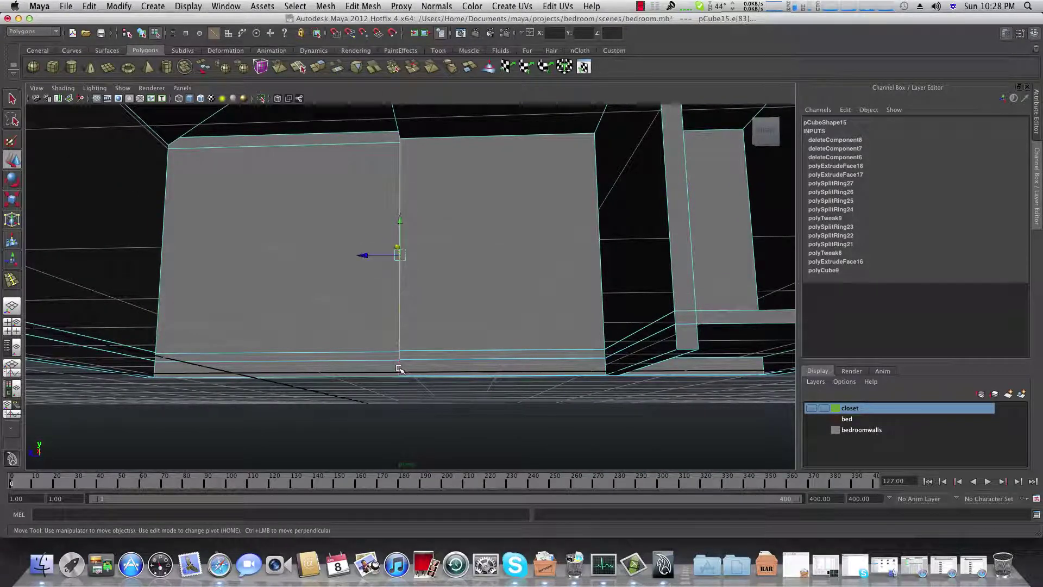
pyautogui.keyDown('alt'); pyautogui.moveTo(380, 344); pyautogui.dragTo(414, 365); pyautogui.keyUp('alt')
pyautogui.keyDown('alt'); pyautogui.moveTo(315, 321); pyautogui.dragTo(375, 324, button='middle'); pyautogui.keyUp('alt')
pyautogui.keyDown('alt'); pyautogui.moveTo(324, 314); pyautogui.dragTo(438, 326); pyautogui.keyUp('alt')
pyautogui.click(324, 311)
pyautogui.keyDown('alt'); pyautogui.moveTo(326, 314); pyautogui.dragTo(346, 241); pyautogui.keyUp('alt')
pyautogui.keyDown('alt'); pyautogui.moveTo(365, 193); pyautogui.dragTo(264, 352); pyautogui.keyUp('alt')
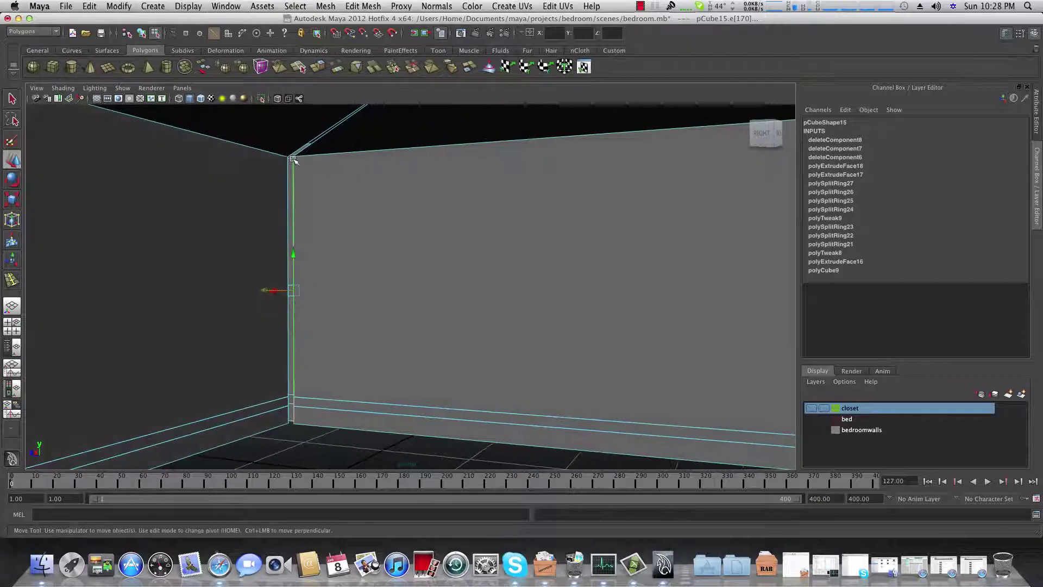
# Use the Merge Vertex Tool to merge the two top vertices of the narrow gap at the inner corner.
pyautogui.keyDown('alt'); pyautogui.moveTo(291, 408); pyautogui.dragTo(339, 328); pyautogui.keyUp('alt')
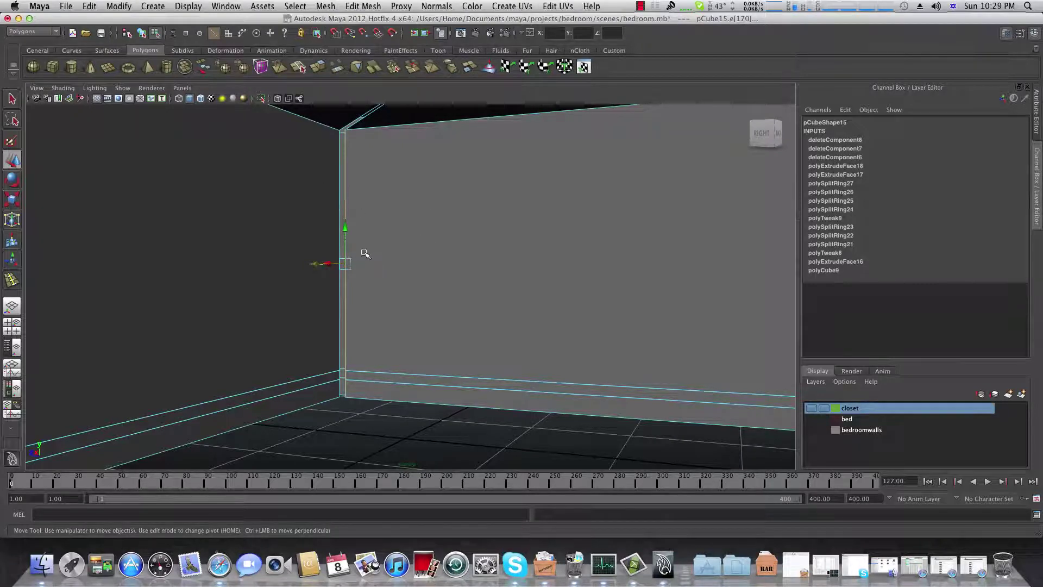
pyautogui.keyDown('alt'); pyautogui.moveTo(354, 314); pyautogui.dragTo(401, 235); pyautogui.keyUp('alt')
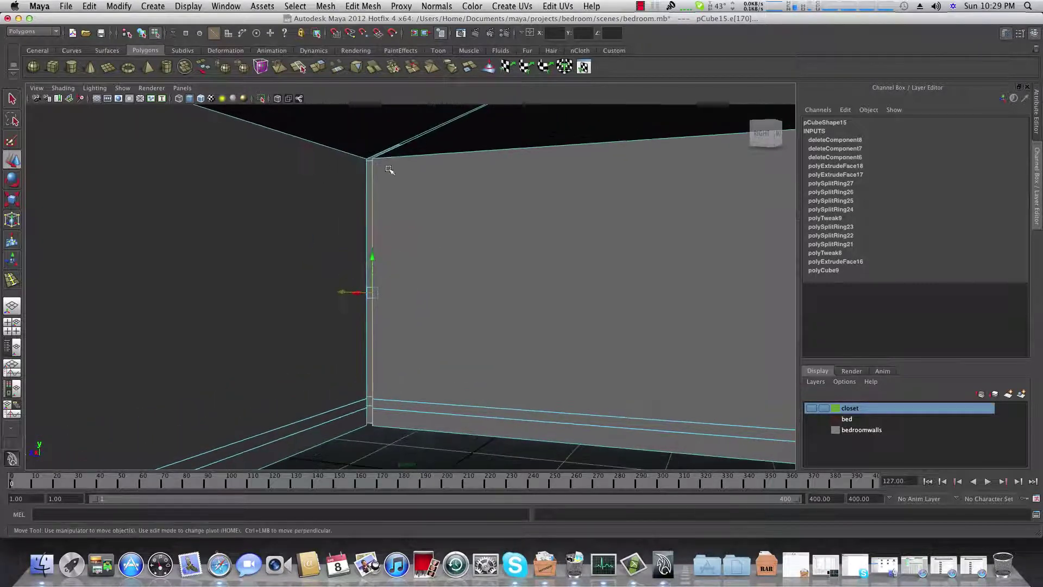
pyautogui.click(358, 6)
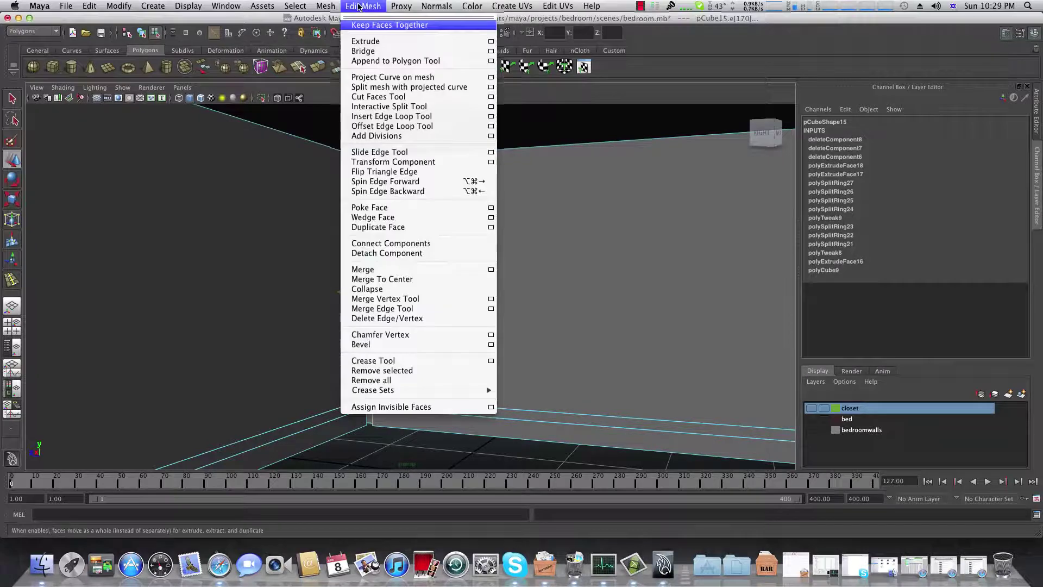
pyautogui.click(388, 300)
pyautogui.click(382, 286)
pyautogui.keyDown('alt'); pyautogui.moveTo(368, 206); pyautogui.dragTo(363, 195); pyautogui.keyUp('alt')
pyautogui.keyDown('alt'); pyautogui.moveTo(457, 256); pyautogui.dragTo(484, 256, button='right'); pyautogui.keyUp('alt')
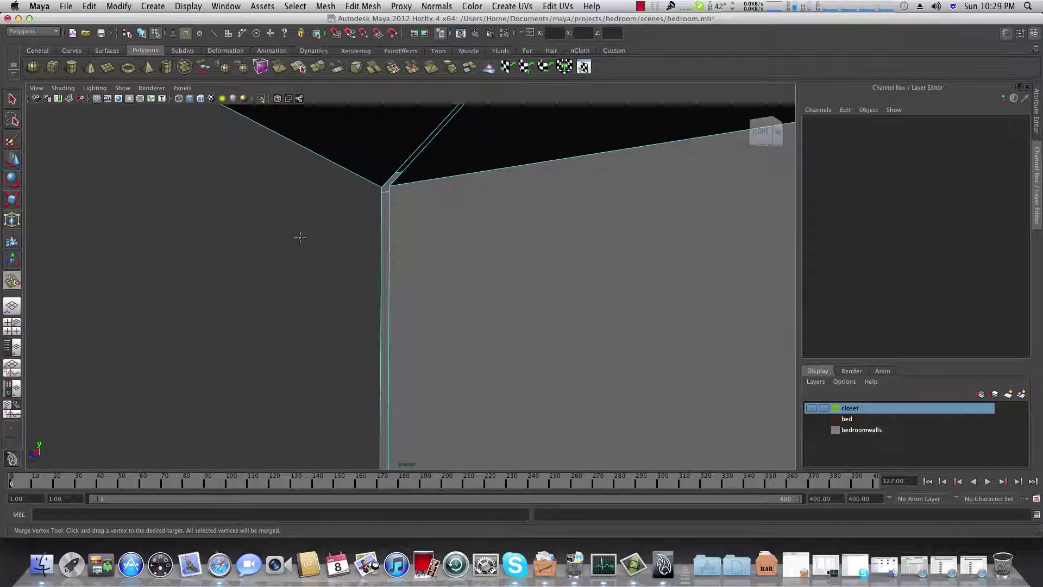
pyautogui.keyDown('alt'); pyautogui.moveTo(348, 256); pyautogui.dragTo(397, 242, button='right'); pyautogui.keyUp('alt')
pyautogui.keyDown('alt'); pyautogui.moveTo(369, 163); pyautogui.dragTo(398, 313, button='middle'); pyautogui.keyUp('alt')
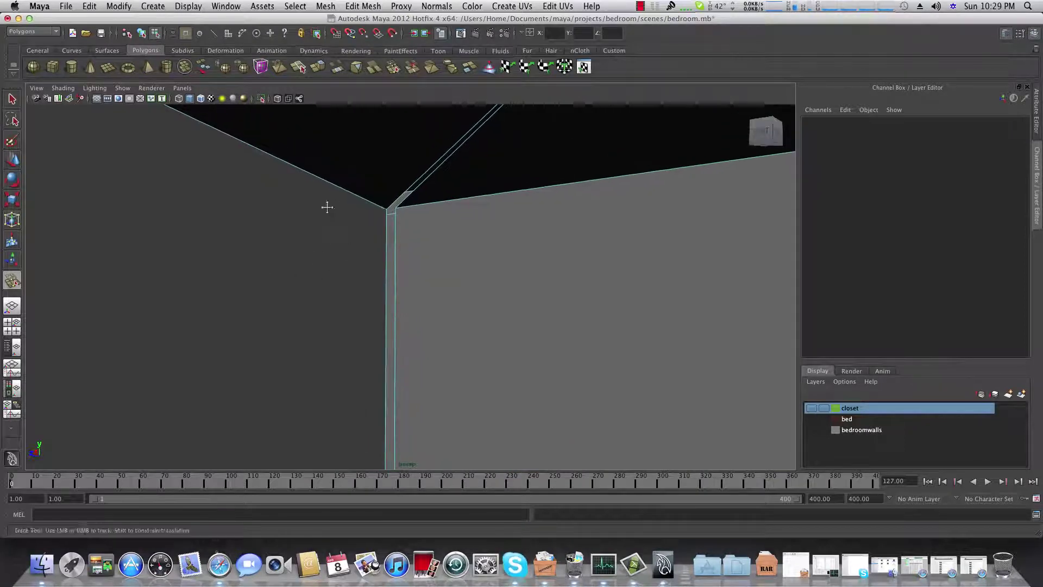
pyautogui.keyDown('alt'); pyautogui.moveTo(328, 205); pyautogui.dragTo(337, 337, button='middle'); pyautogui.keyUp('alt')
pyautogui.keyDown('alt'); pyautogui.moveTo(301, 251); pyautogui.dragTo(307, 251, button='right'); pyautogui.keyUp('alt')
pyautogui.keyDown('alt'); pyautogui.moveTo(307, 251); pyautogui.dragTo(377, 235); pyautogui.keyUp('alt')
pyautogui.keyDown('alt'); pyautogui.moveTo(377, 235); pyautogui.dragTo(268, 310, button='middle'); pyautogui.keyUp('alt')
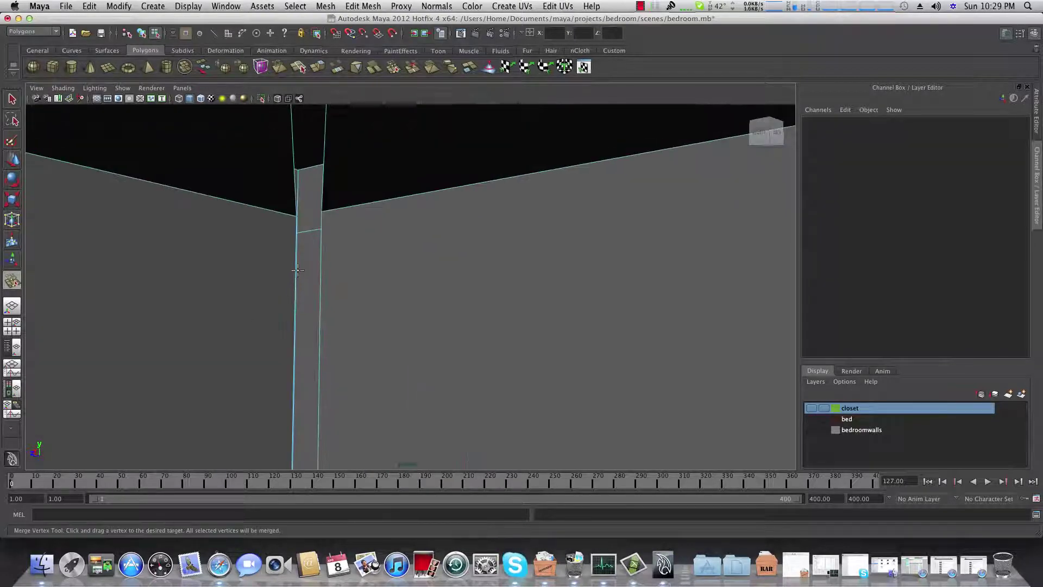
pyautogui.keyDown('alt'); pyautogui.moveTo(309, 266); pyautogui.dragTo(346, 252, button='middle'); pyautogui.keyUp('alt')
pyautogui.keyDown('alt'); pyautogui.moveTo(347, 253); pyautogui.dragTo(373, 356); pyautogui.keyUp('alt')
pyautogui.keyDown('alt'); pyautogui.moveTo(373, 355); pyautogui.dragTo(477, 299, button='right'); pyautogui.keyUp('alt')
pyautogui.keyDown('alt'); pyautogui.moveTo(526, 197); pyautogui.dragTo(485, 277, button='middle'); pyautogui.keyUp('alt')
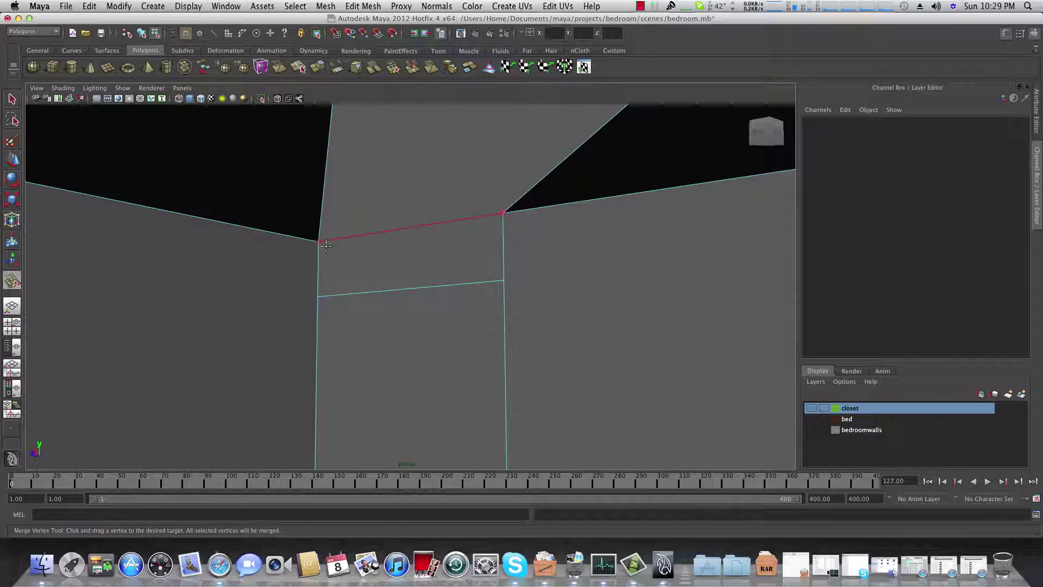
pyautogui.moveTo(326, 247); pyautogui.dragTo(321, 242)
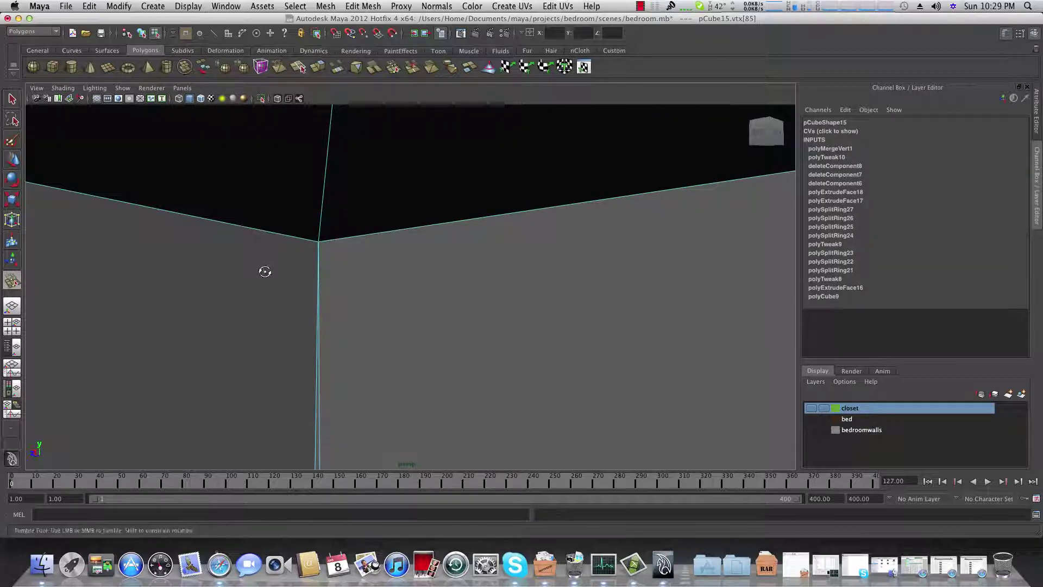
# Merge the gap's two vertices on the upper line of the base strip into the corner vertex.
pyautogui.keyDown('alt'); pyautogui.moveTo(265, 270); pyautogui.dragTo(279, 272, button='right'); pyautogui.keyUp('alt')
pyautogui.moveTo(279, 272)
pyautogui.keyDown('alt'); pyautogui.mouseDown()
pyautogui.moveTo(312, 285)
pyautogui.moveTo(298, 184)
pyautogui.moveTo(296, 305)
pyautogui.moveTo(279, 310)
pyautogui.moveTo(288, 274)
pyautogui.mouseUp(); pyautogui.keyUp('alt')
pyautogui.keyDown('alt'); pyautogui.moveTo(288, 274); pyautogui.dragTo(339, 343, button='middle'); pyautogui.keyUp('alt')
pyautogui.keyDown('alt'); pyautogui.moveTo(338, 343); pyautogui.dragTo(357, 365, button='right'); pyautogui.keyUp('alt')
pyautogui.keyDown('alt'); pyautogui.moveTo(357, 366); pyautogui.dragTo(370, 338, button='middle'); pyautogui.keyUp('alt')
pyautogui.keyDown('alt'); pyautogui.moveTo(370, 337); pyautogui.dragTo(358, 340); pyautogui.keyUp('alt')
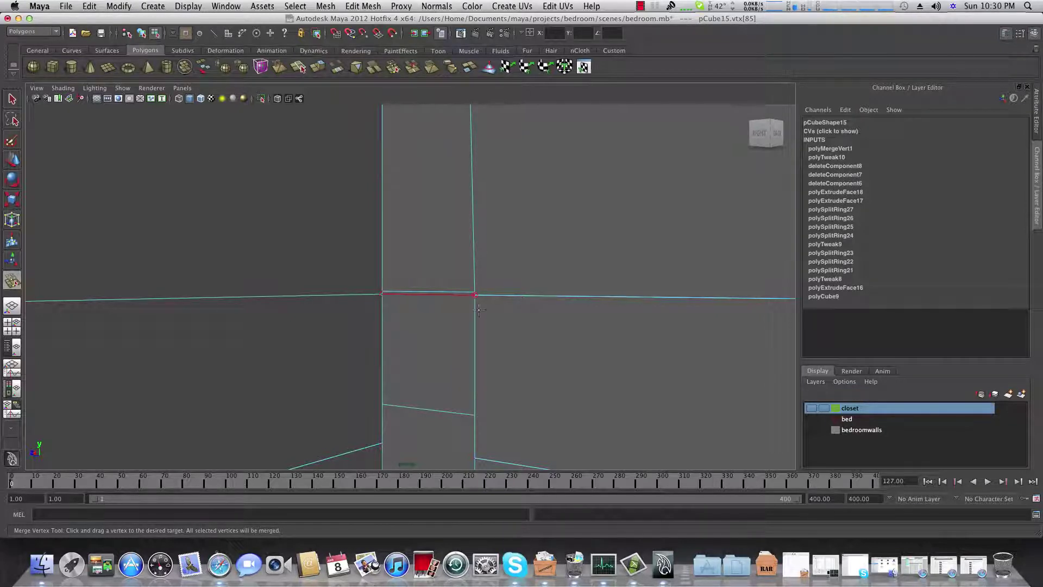
pyautogui.moveTo(384, 295); pyautogui.dragTo(383, 295)
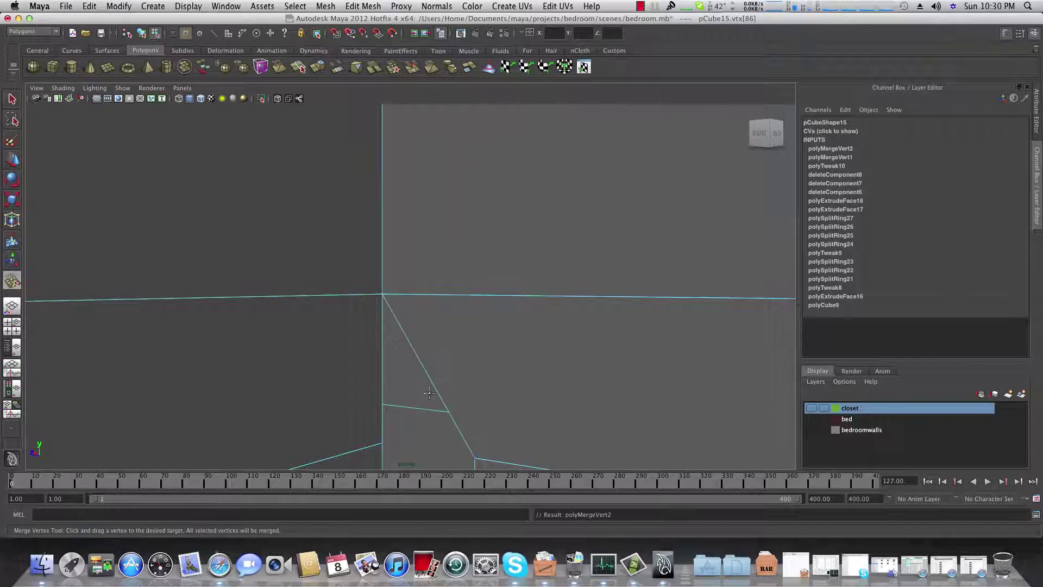
# Merge the gap's remaining vertex pairs on the base strip's lower line and at the floor into the corner.
pyautogui.keyDown('alt'); pyautogui.moveTo(451, 433); pyautogui.dragTo(455, 341, button='middle'); pyautogui.keyUp('alt')
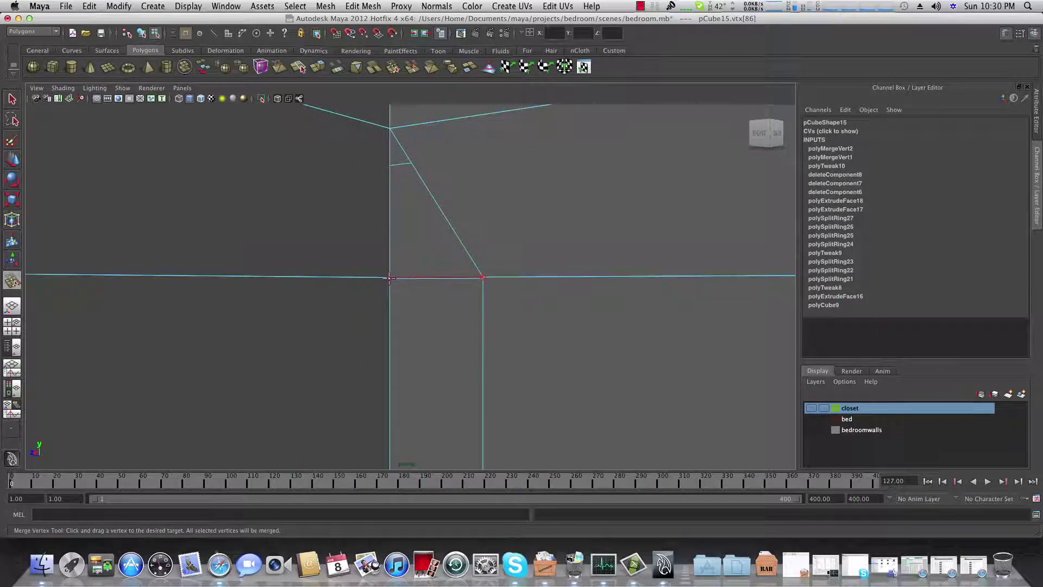
pyautogui.moveTo(390, 278); pyautogui.dragTo(390, 279)
pyautogui.keyDown('alt'); pyautogui.moveTo(425, 404); pyautogui.dragTo(432, 287, button='middle'); pyautogui.keyUp('alt')
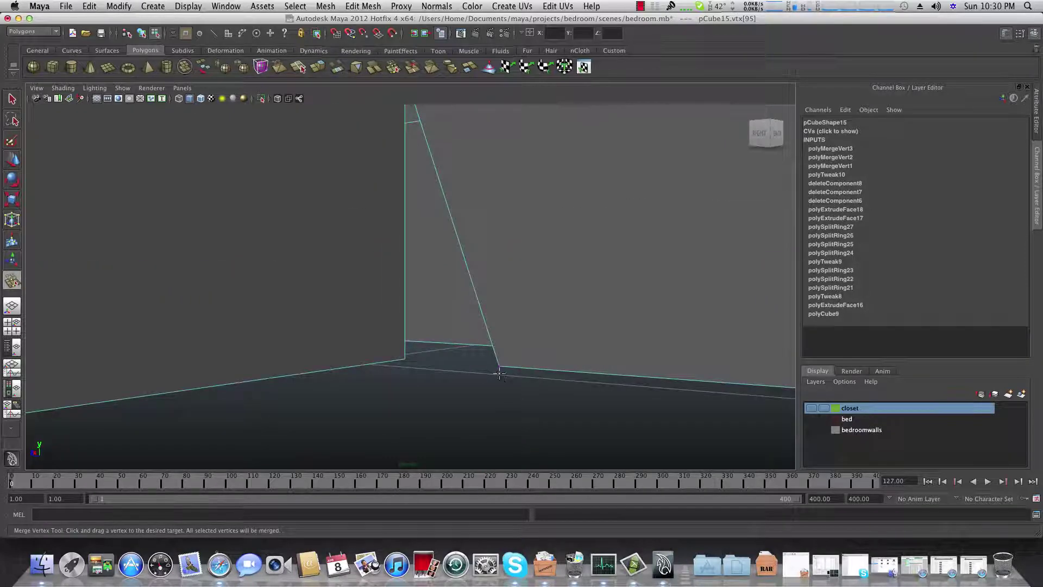
pyautogui.moveTo(409, 363); pyautogui.dragTo(409, 362)
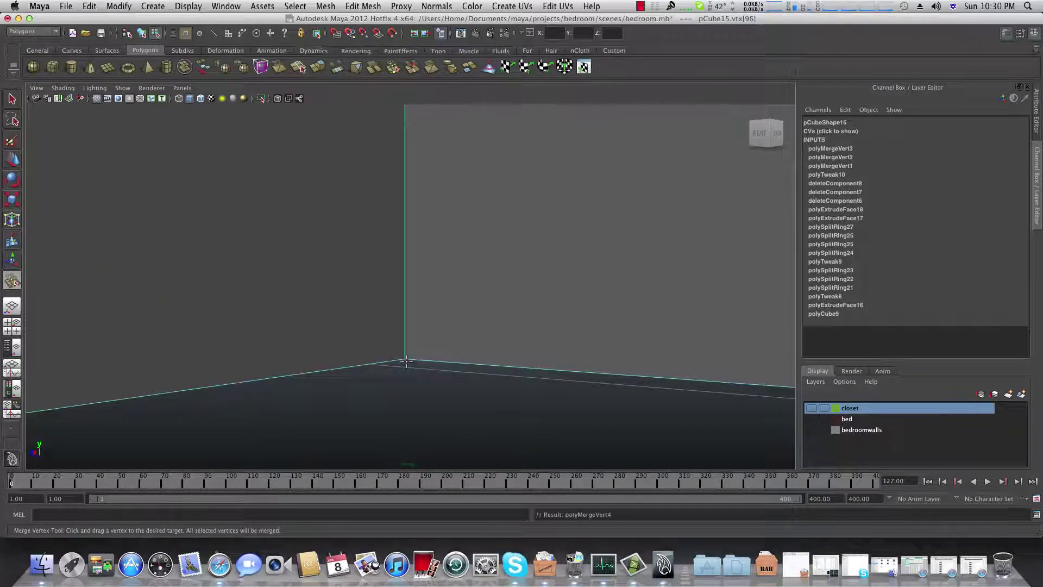
# Check the merged inner corner with X-Ray shading enabled and return to solid shading.
pyautogui.scroll(-5, 411, 400)
pyautogui.keyDown('alt'); pyautogui.moveTo(414, 410); pyautogui.dragTo(459, 393); pyautogui.keyUp('alt')
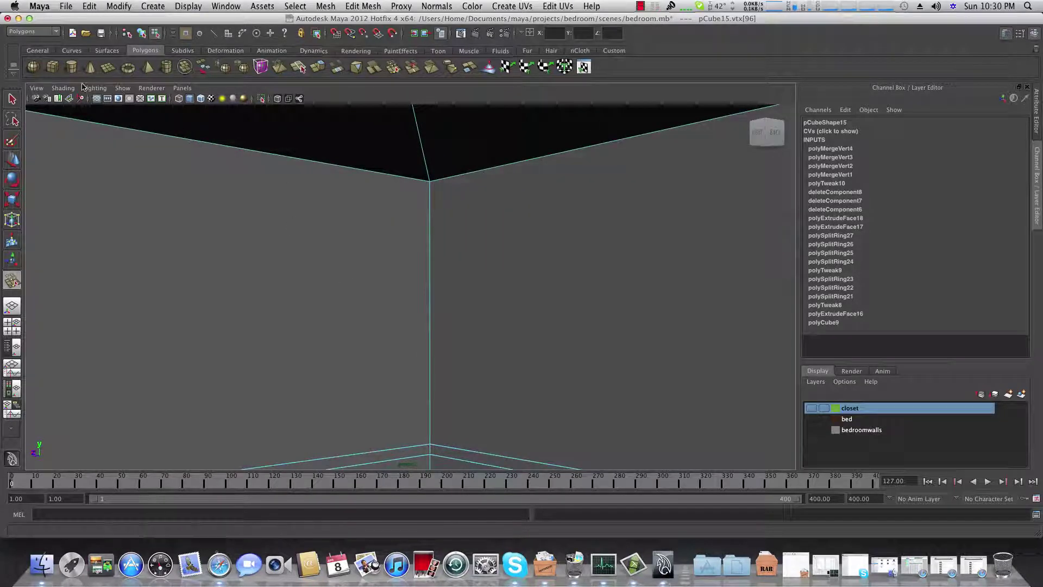
pyautogui.click(63, 87)
pyautogui.click(71, 198)
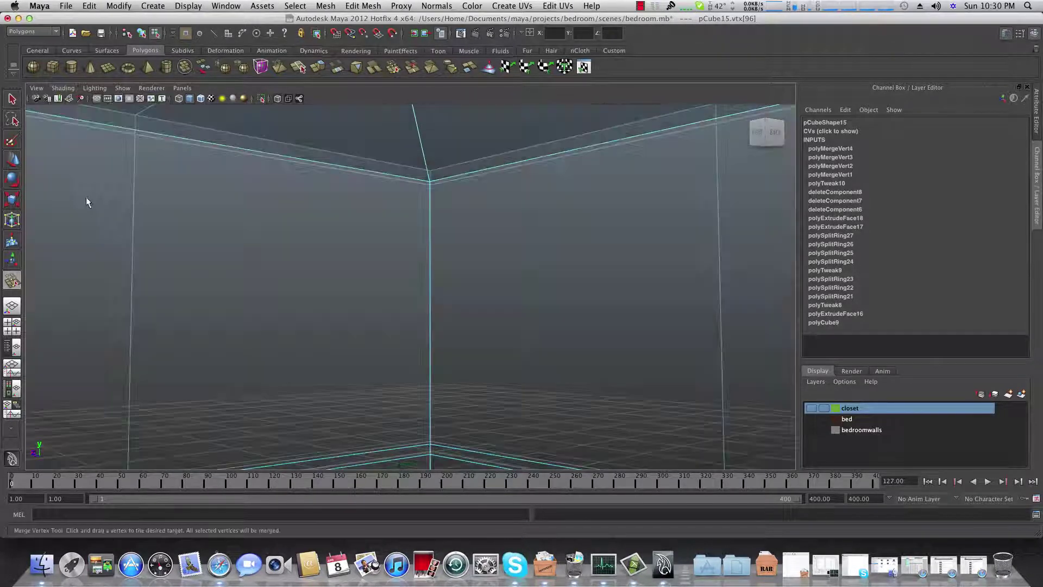
pyautogui.keyDown('alt'); pyautogui.moveTo(359, 241); pyautogui.dragTo(429, 206); pyautogui.keyUp('alt')
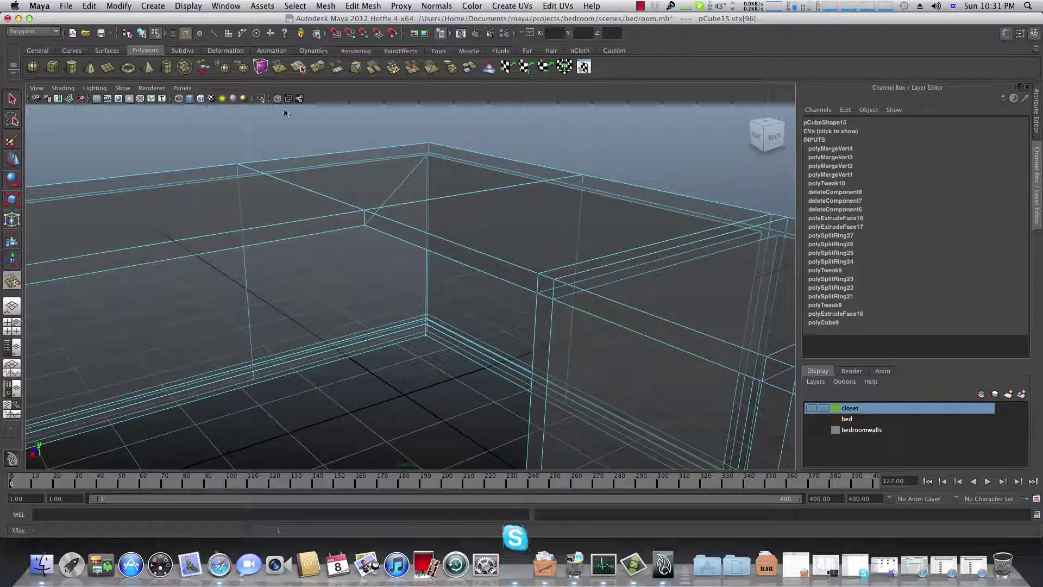
pyautogui.click(68, 88)
pyautogui.click(73, 197)
# Inspect the L-shaped cabinet's solid end and open compartment from the side and front.
pyautogui.moveTo(456, 282)
pyautogui.keyDown('alt'); pyautogui.mouseDown(button='right')
pyautogui.moveTo(319, 270)
pyautogui.moveTo(352, 265)
pyautogui.mouseUp(button='right'); pyautogui.keyUp('alt')
pyautogui.keyDown('alt'); pyautogui.moveTo(352, 265); pyautogui.dragTo(367, 240); pyautogui.keyUp('alt')
pyautogui.scroll(3, 368, 241)
pyautogui.keyDown('alt'); pyautogui.moveTo(368, 242); pyautogui.dragTo(359, 302, button='middle'); pyautogui.keyUp('alt')
pyautogui.keyDown('alt'); pyautogui.moveTo(359, 303); pyautogui.dragTo(283, 287); pyautogui.keyUp('alt')
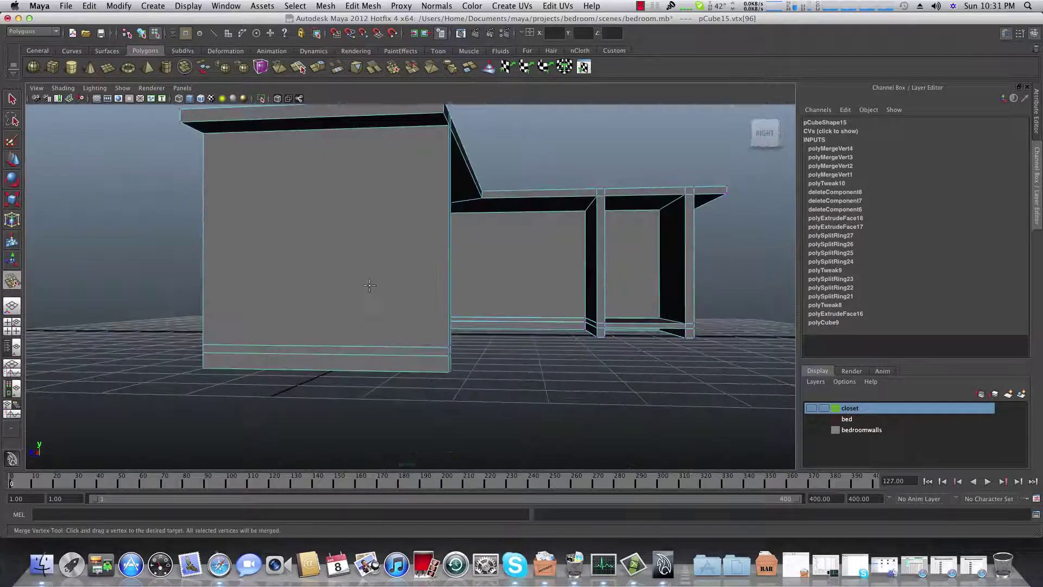
pyautogui.keyDown('alt'); pyautogui.moveTo(370, 287); pyautogui.dragTo(212, 283, button='middle'); pyautogui.keyUp('alt')
pyautogui.keyDown('alt'); pyautogui.moveTo(212, 282); pyautogui.dragTo(228, 264, button='right'); pyautogui.keyUp('alt')
pyautogui.keyDown('alt'); pyautogui.moveTo(227, 264); pyautogui.dragTo(235, 286); pyautogui.keyUp('alt')
pyautogui.keyDown('alt'); pyautogui.moveTo(327, 208); pyautogui.dragTo(283, 253); pyautogui.keyUp('alt')
pyautogui.keyDown('alt'); pyautogui.moveTo(283, 253); pyautogui.dragTo(361, 264, button='right'); pyautogui.keyUp('alt')
pyautogui.keyDown('alt'); pyautogui.moveTo(360, 236); pyautogui.dragTo(284, 247); pyautogui.keyUp('alt')
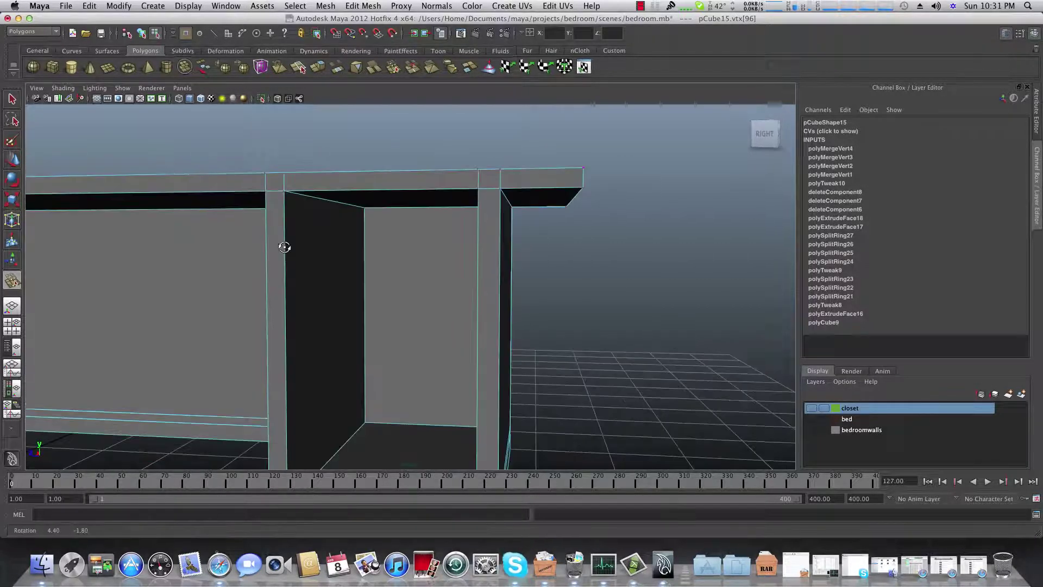
pyautogui.rightClick(420, 234)
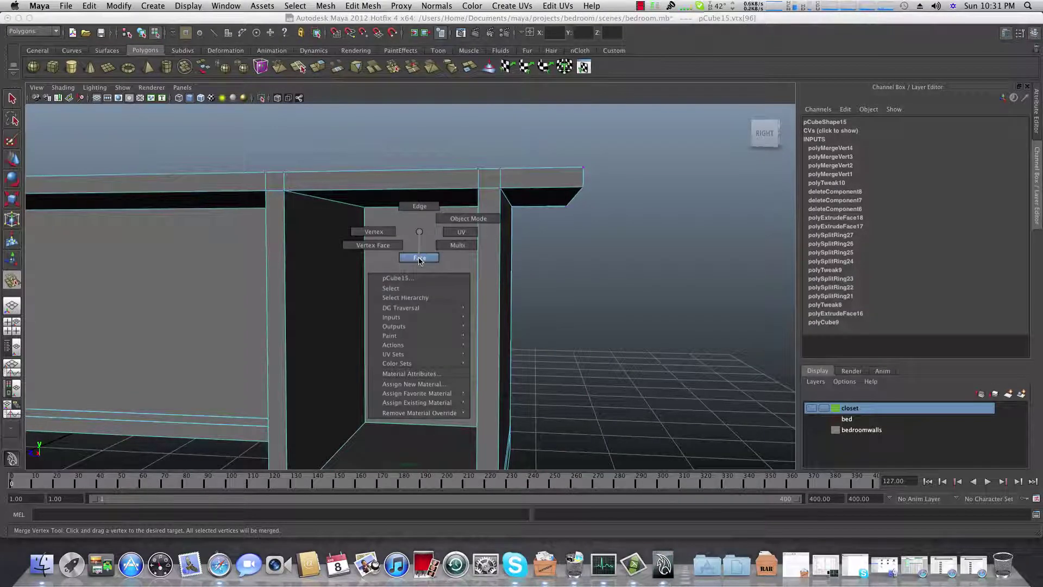
pyautogui.click(419, 259)
pyautogui.click(396, 198)
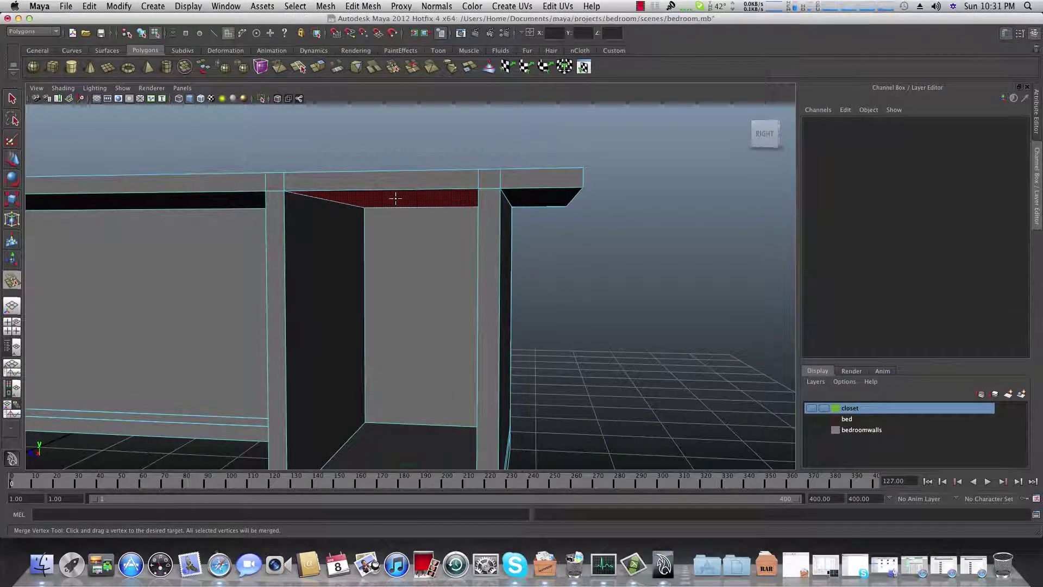
pyautogui.click(12, 98)
pyautogui.click(419, 196)
pyautogui.keyDown('alt'); pyautogui.moveTo(424, 234); pyautogui.dragTo(423, 231); pyautogui.keyUp('alt')
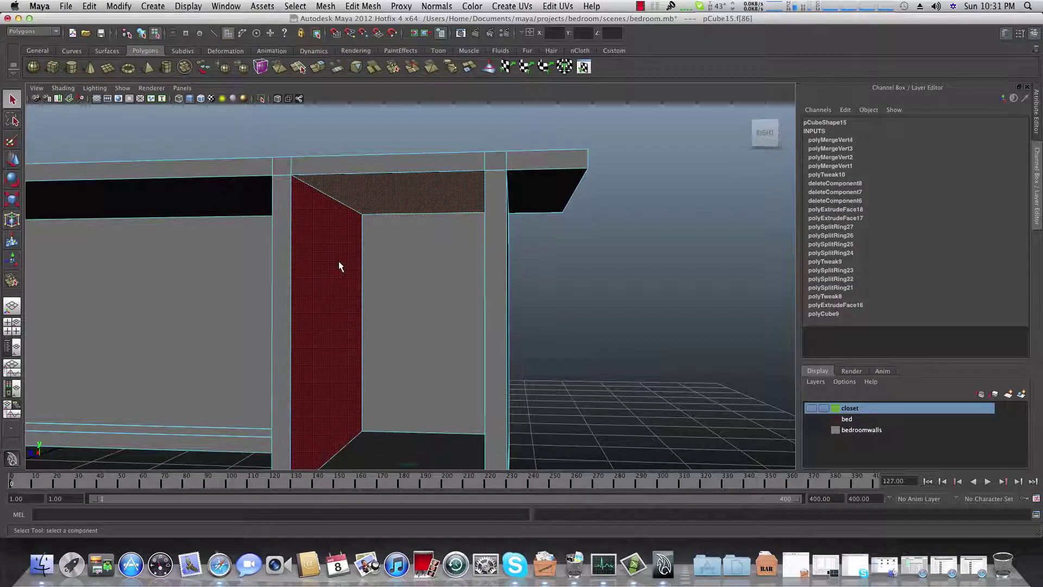
pyautogui.moveTo(319, 267)
pyautogui.keyDown('alt'); pyautogui.mouseDown()
pyautogui.moveTo(331, 270)
pyautogui.moveTo(282, 272)
pyautogui.moveTo(361, 244)
pyautogui.moveTo(319, 249)
pyautogui.moveTo(407, 268)
pyautogui.moveTo(333, 261)
pyautogui.moveTo(333, 252)
pyautogui.mouseUp(); pyautogui.keyUp('alt')
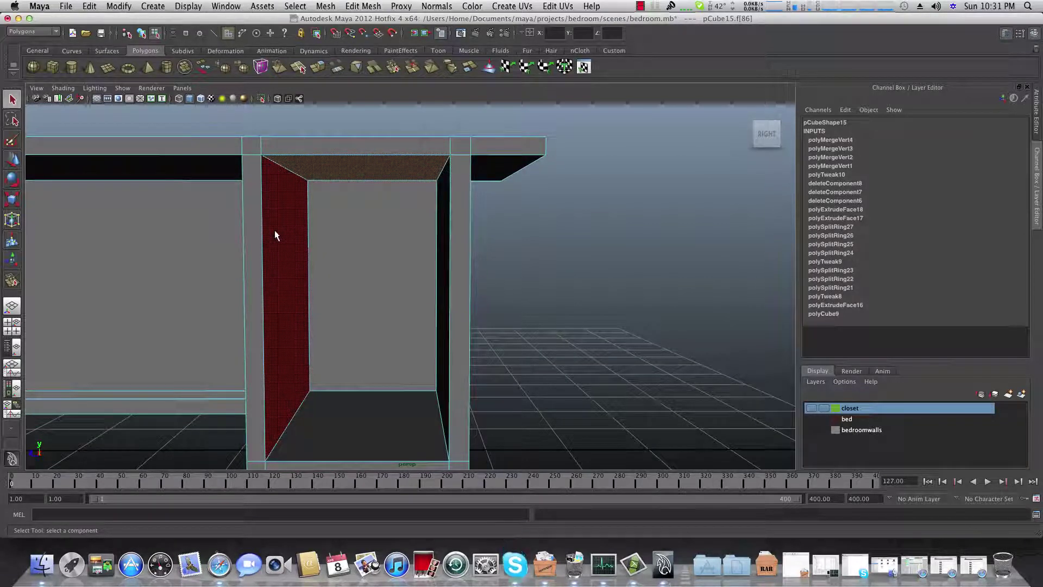
pyautogui.press('F8')
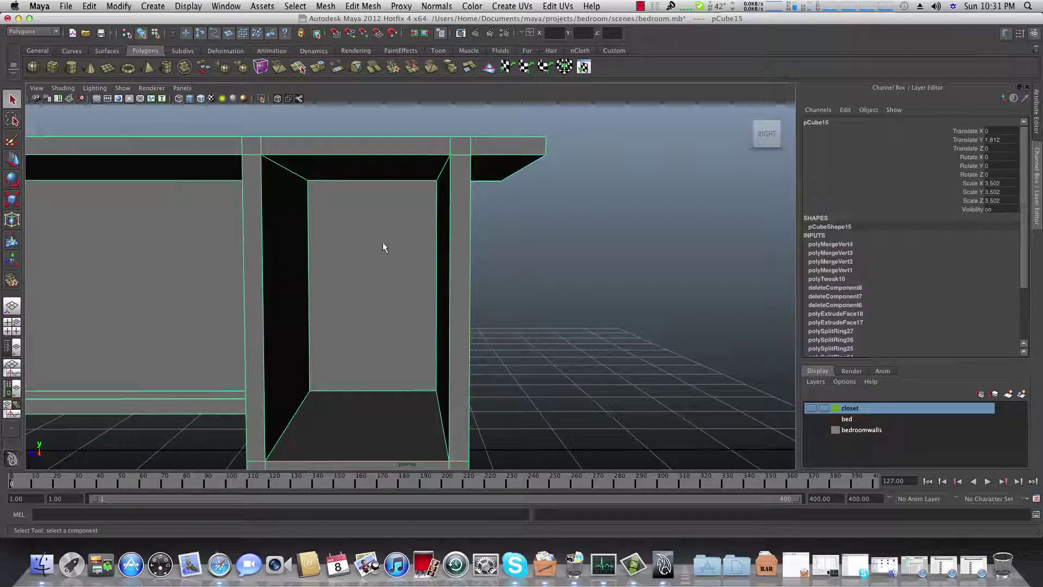
# Insert two closely spaced horizontal edge loops around the cabinet across the upper part of the open end compartment.
pyautogui.keyDown('alt'); pyautogui.moveTo(401, 240); pyautogui.dragTo(428, 235); pyautogui.keyUp('alt')
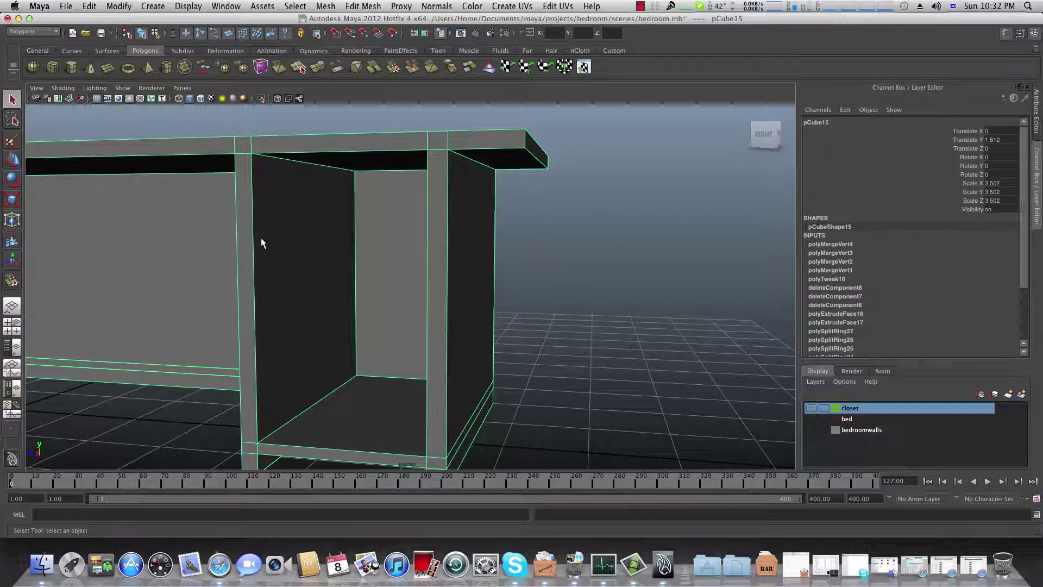
pyautogui.keyDown('shift'); pyautogui.rightClick(364, 231); pyautogui.keyUp('shift')
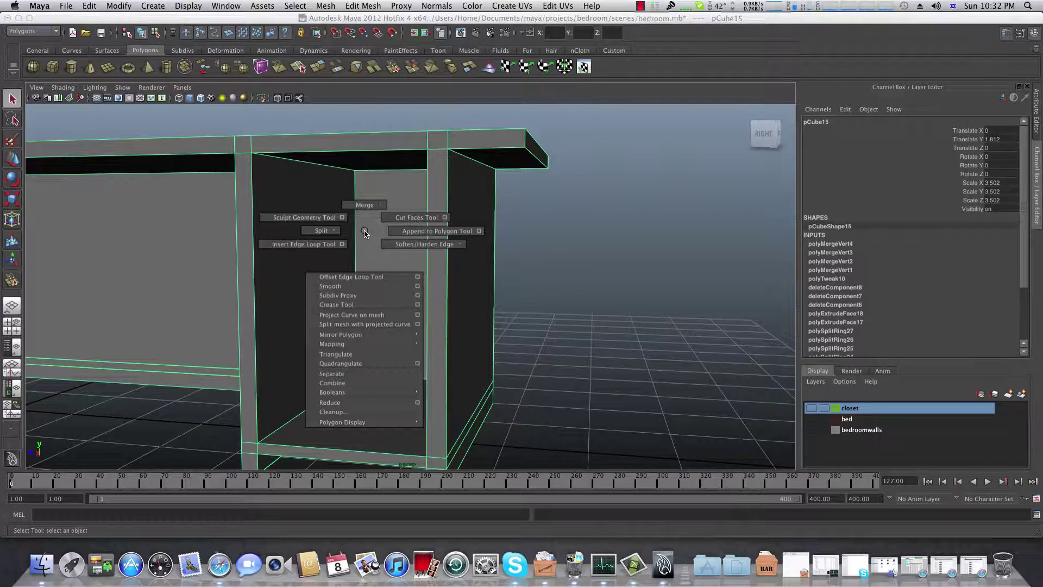
pyautogui.click(312, 246)
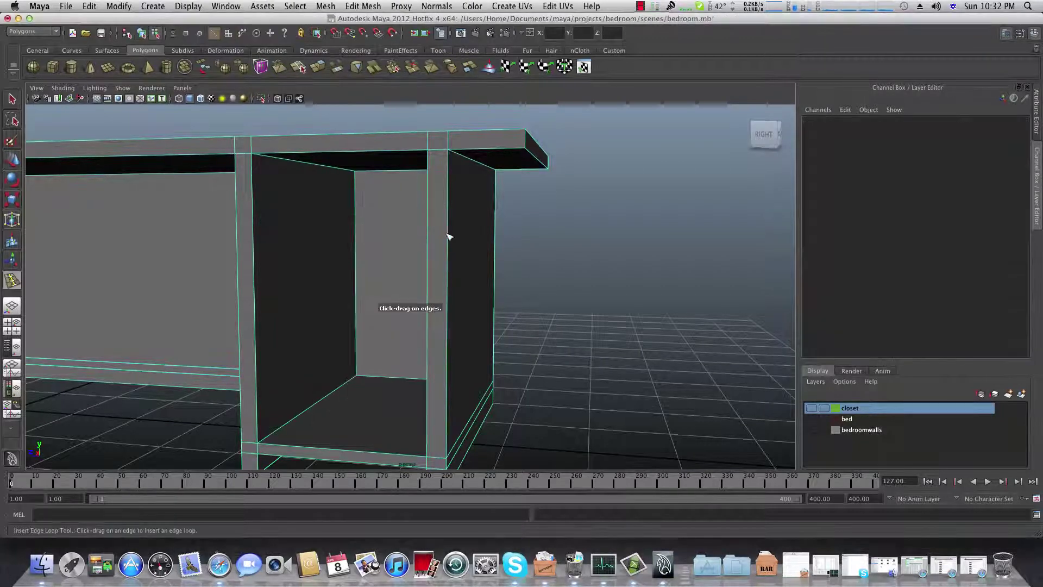
pyautogui.moveTo(450, 207); pyautogui.dragTo(432, 231)
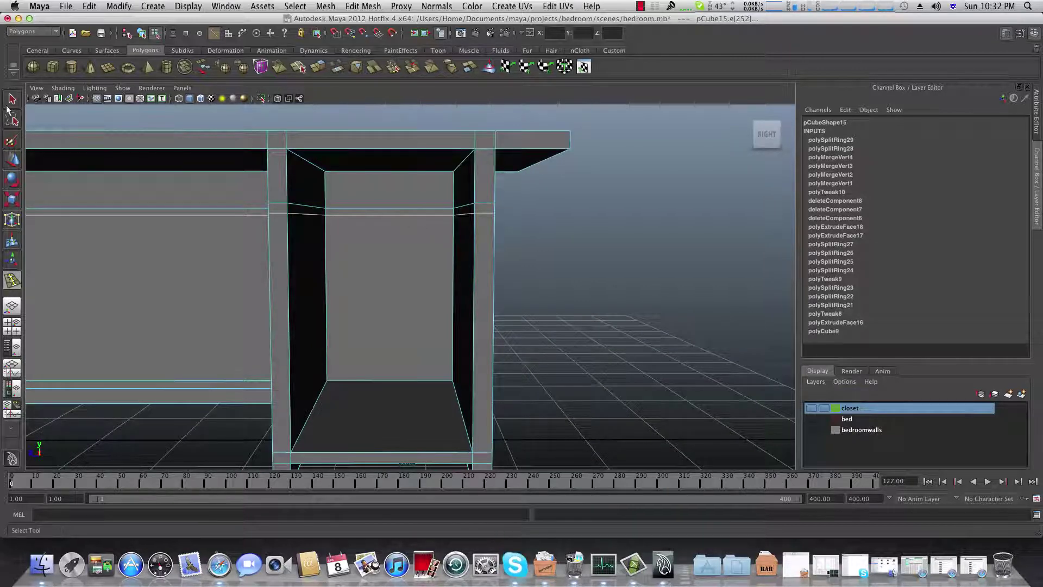
# Delete the narrow faces between the two new edge loops on the compartment's inner back wall and both inner side walls.
pyautogui.rightClick(374, 189)
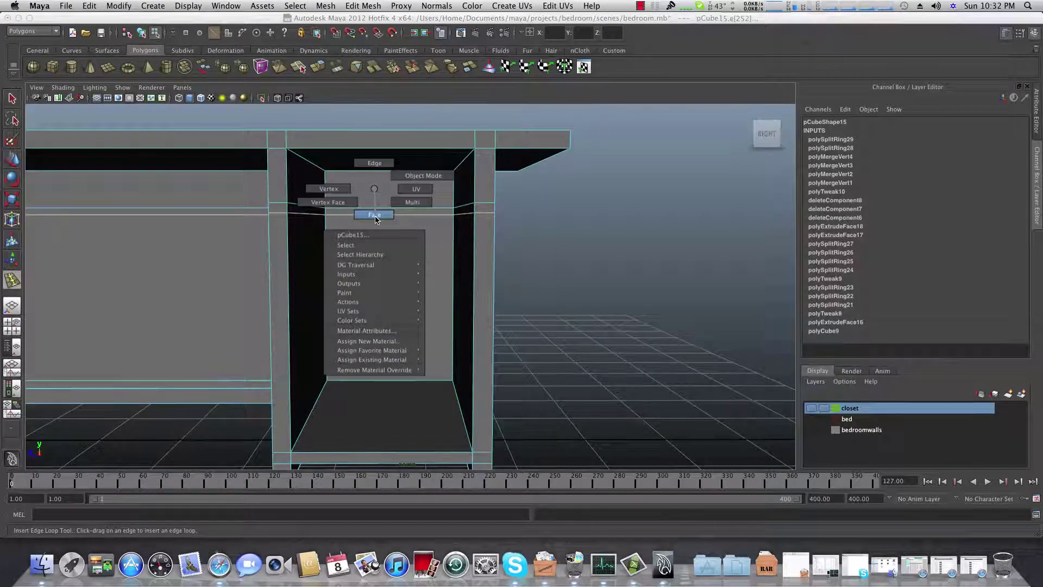
pyautogui.click(375, 215)
pyautogui.press('q')
pyautogui.click(425, 211)
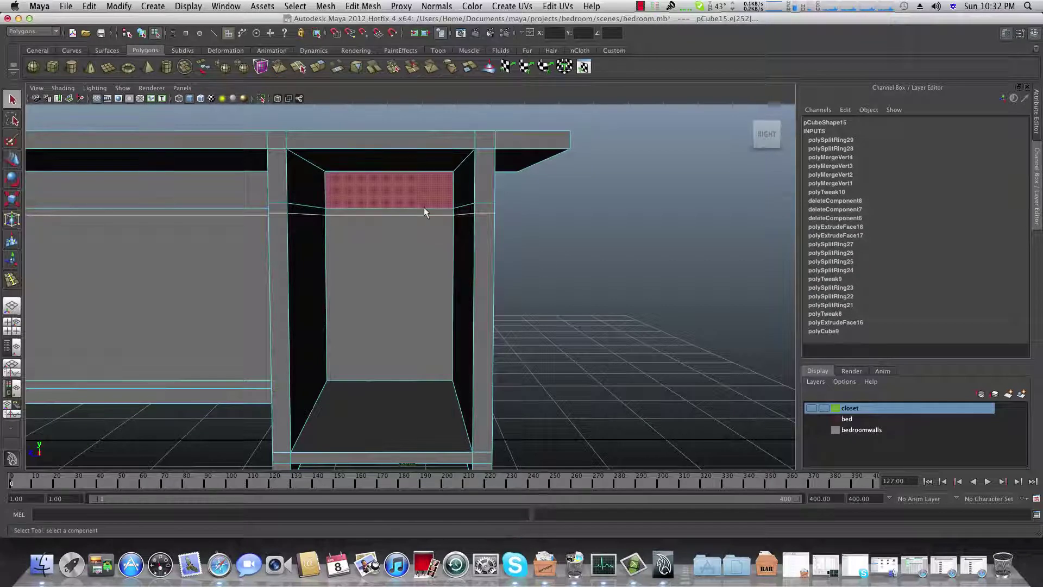
pyautogui.click(423, 210)
pyautogui.keyDown('alt'); pyautogui.moveTo(419, 211); pyautogui.dragTo(344, 226); pyautogui.keyUp('alt')
pyautogui.rightClick(349, 211)
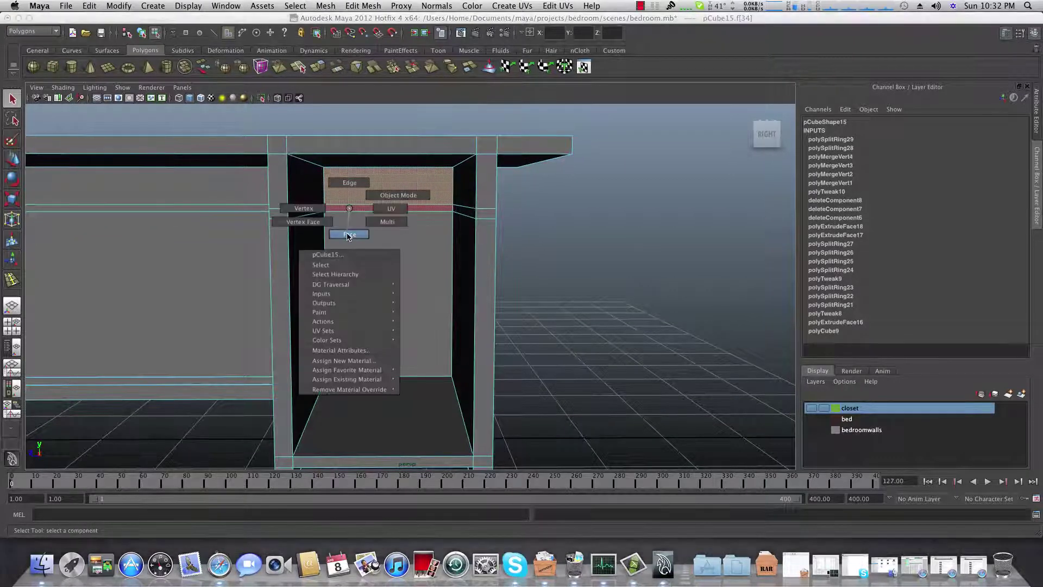
pyautogui.moveTo(347, 234); pyautogui.dragTo(347, 235, button='right')
pyautogui.keyDown('shift'); pyautogui.click(299, 211); pyautogui.keyUp('shift')
pyautogui.keyDown('shift'); pyautogui.click(464, 211); pyautogui.keyUp('shift')
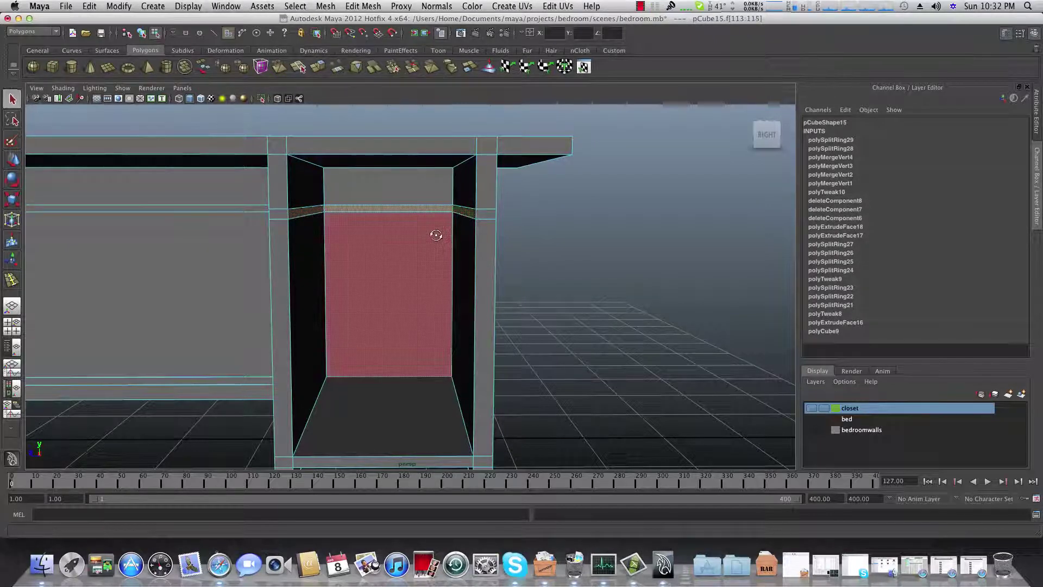
pyautogui.keyDown('alt'); pyautogui.moveTo(437, 232); pyautogui.dragTo(412, 254); pyautogui.keyUp('alt')
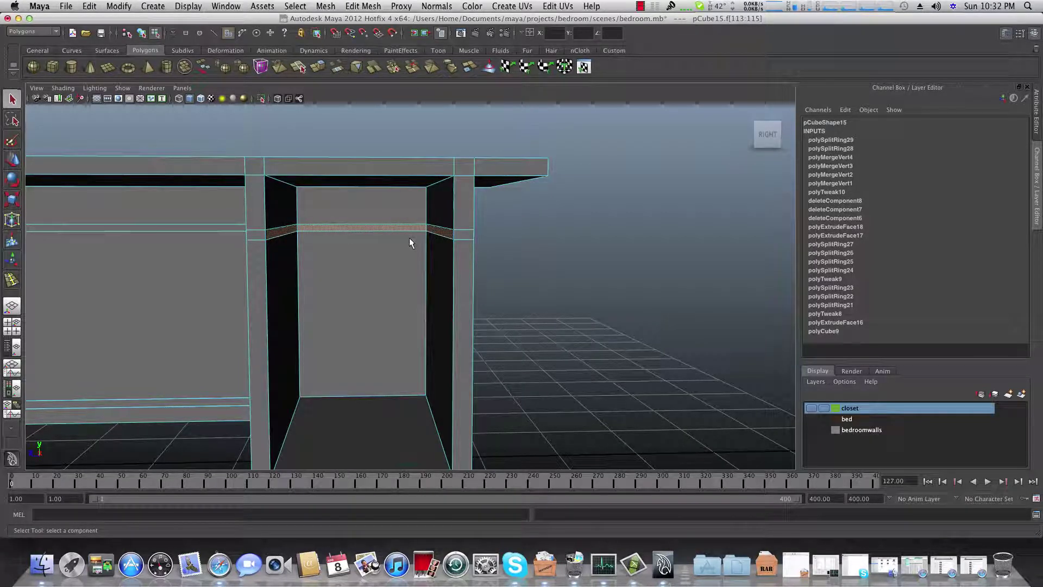
pyautogui.press('Delete')
# Try Fill Hole on the border edges of the deleted strip inside the compartment and undo it.
pyautogui.keyDown('alt'); pyautogui.moveTo(309, 249); pyautogui.dragTo(366, 277); pyautogui.keyUp('alt')
pyautogui.moveTo(408, 233); pyautogui.dragTo(409, 211, button='right')
pyautogui.click(408, 231)
pyautogui.keyDown('shift'); pyautogui.click(170, 237); pyautogui.keyUp('shift')
pyautogui.keyDown('alt'); pyautogui.moveTo(201, 263); pyautogui.dragTo(196, 259); pyautogui.keyUp('alt')
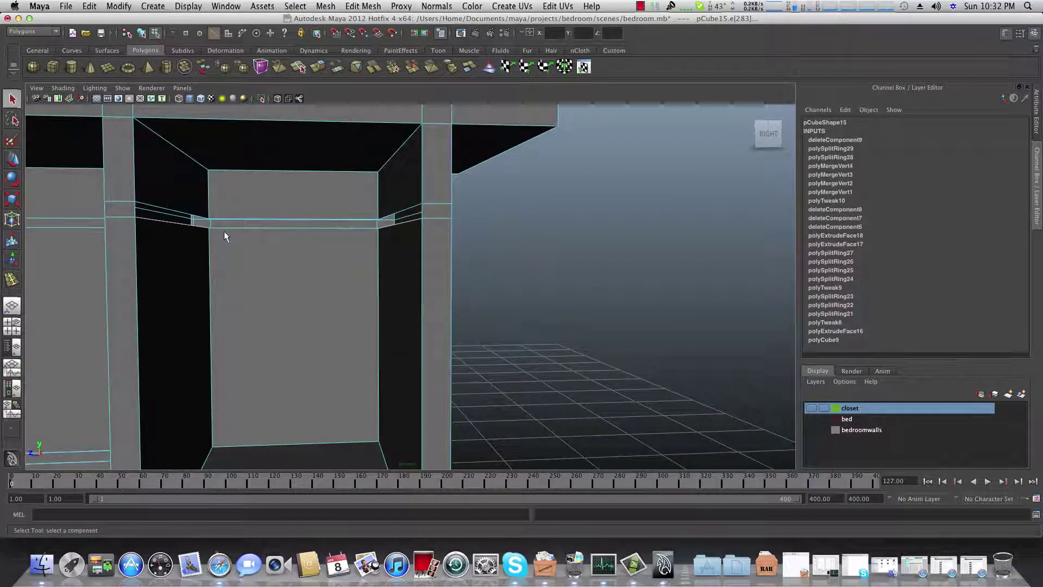
pyautogui.click(359, 7)
pyautogui.moveTo(319, 11)
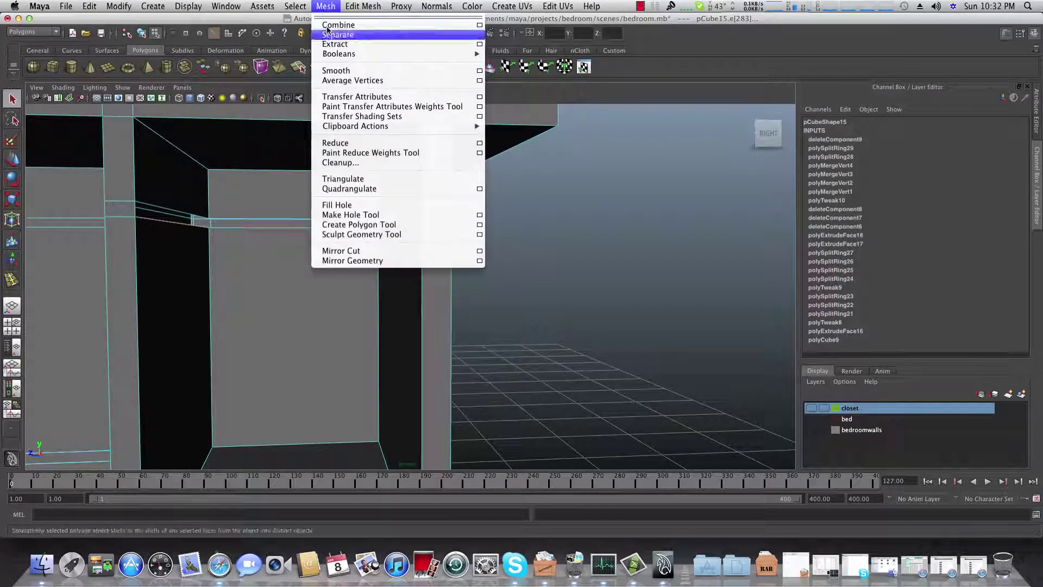
pyautogui.click(346, 206)
pyautogui.keyDown('alt'); pyautogui.moveTo(344, 205); pyautogui.dragTo(324, 218); pyautogui.keyUp('alt')
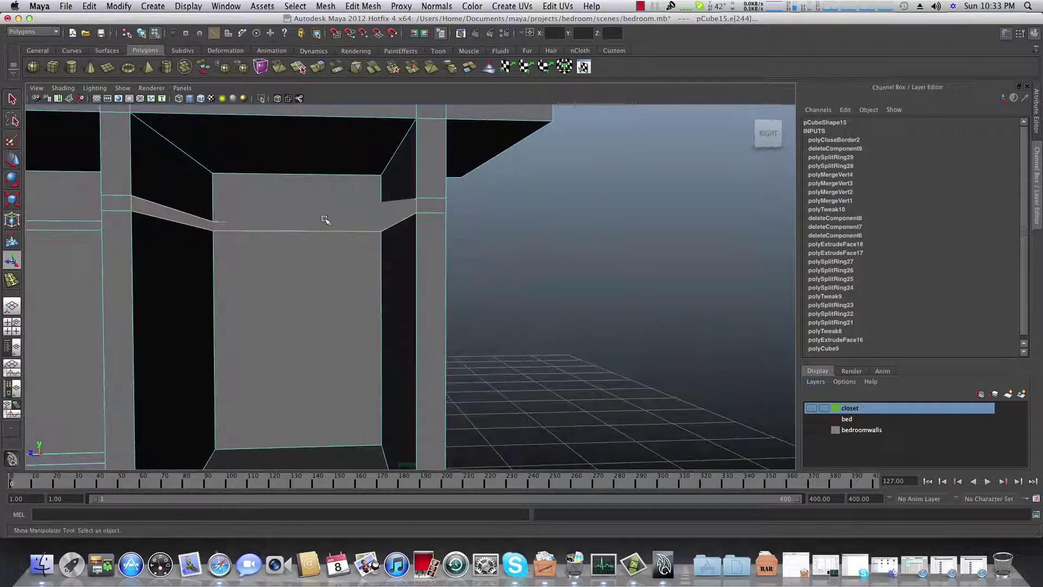
pyautogui.press('z')
pyautogui.moveTo(319, 305)
pyautogui.keyDown('alt'); pyautogui.mouseDown()
pyautogui.moveTo(311, 309)
pyautogui.moveTo(323, 324)
pyautogui.mouseUp(); pyautogui.keyUp('alt')
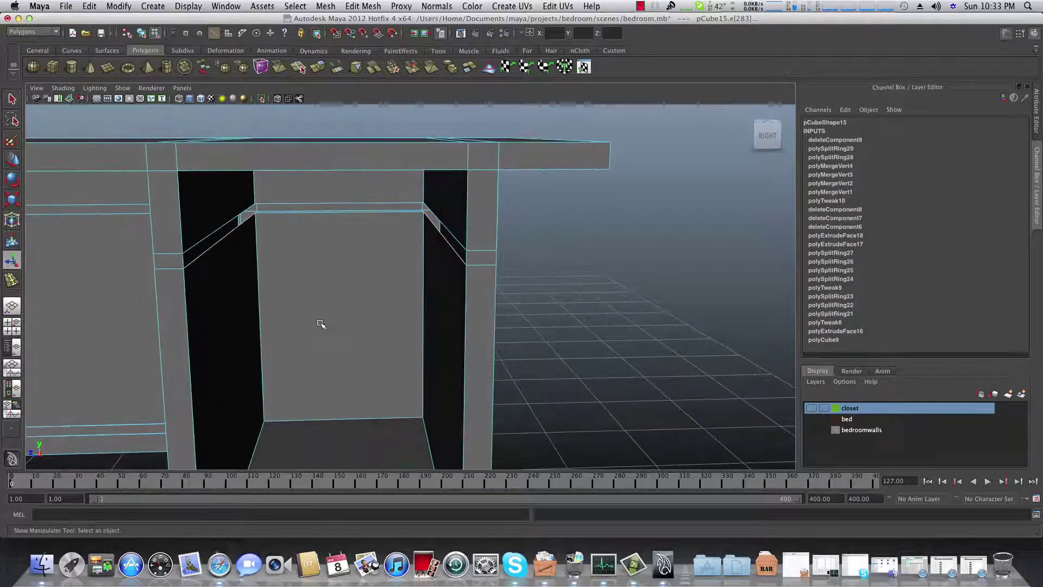
pyautogui.keyDown('alt'); pyautogui.moveTo(323, 241); pyautogui.dragTo(319, 245); pyautogui.keyUp('alt')
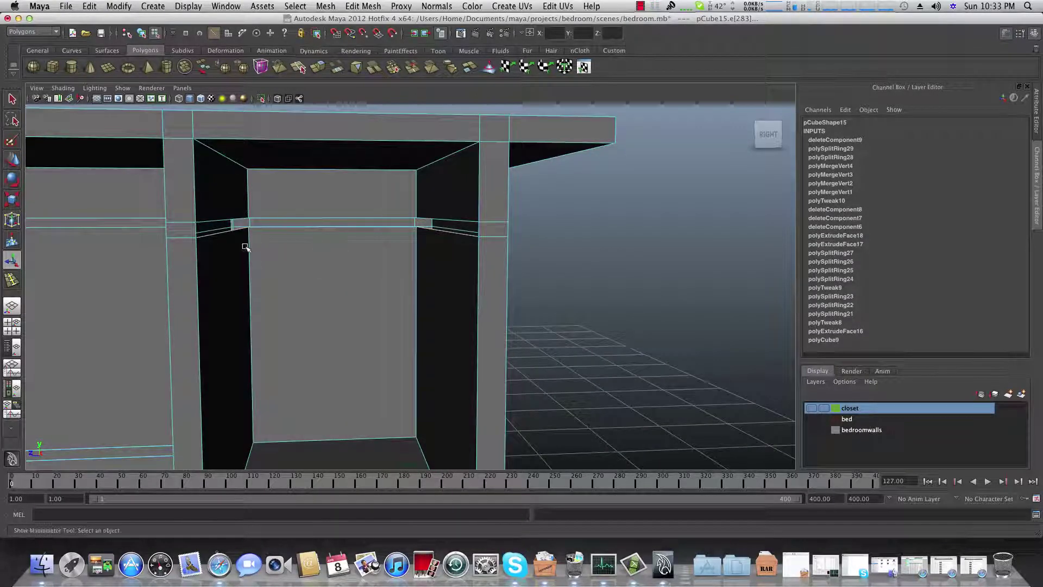
# Extrude the gap's upper and lower edges on the compartment's left wall across to the right wall as shelf surfaces.
pyautogui.moveTo(219, 239); pyautogui.dragTo(217, 237, button='right')
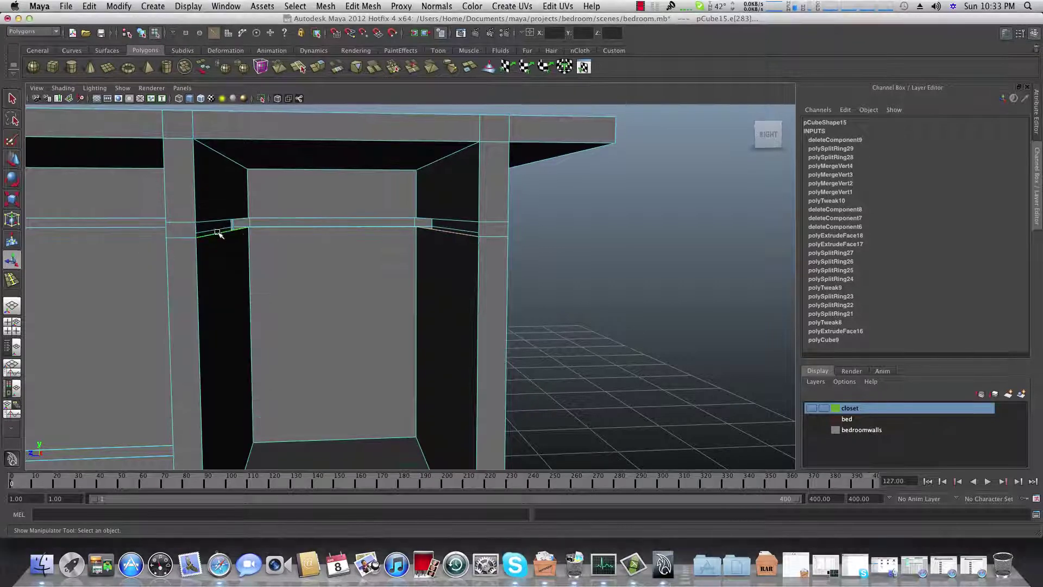
pyautogui.click(215, 235)
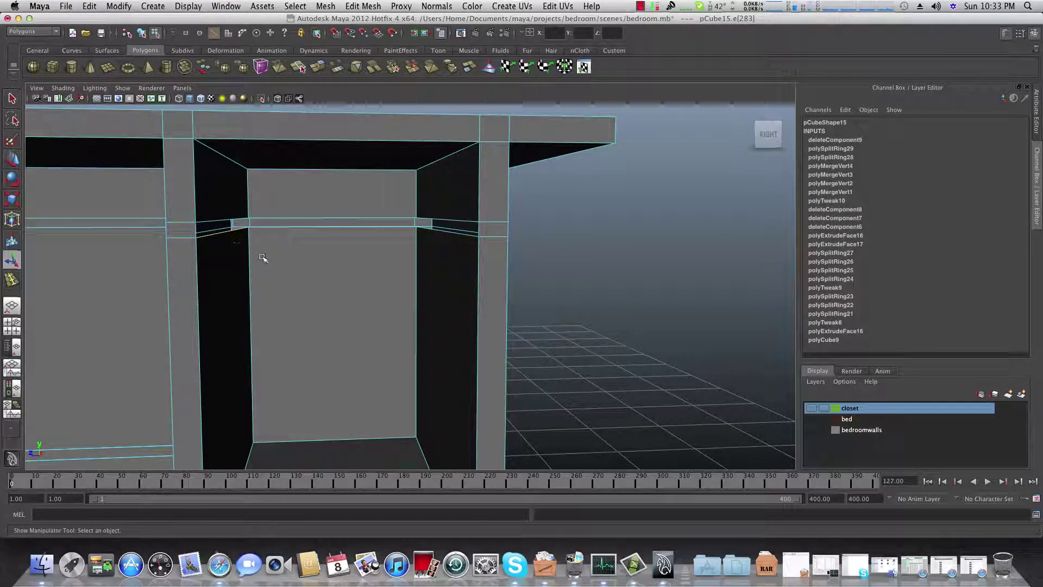
pyautogui.keyDown('shift'); pyautogui.click(227, 219); pyautogui.keyUp('shift')
pyautogui.keyDown('alt'); pyautogui.moveTo(325, 249); pyautogui.dragTo(327, 272); pyautogui.keyUp('alt')
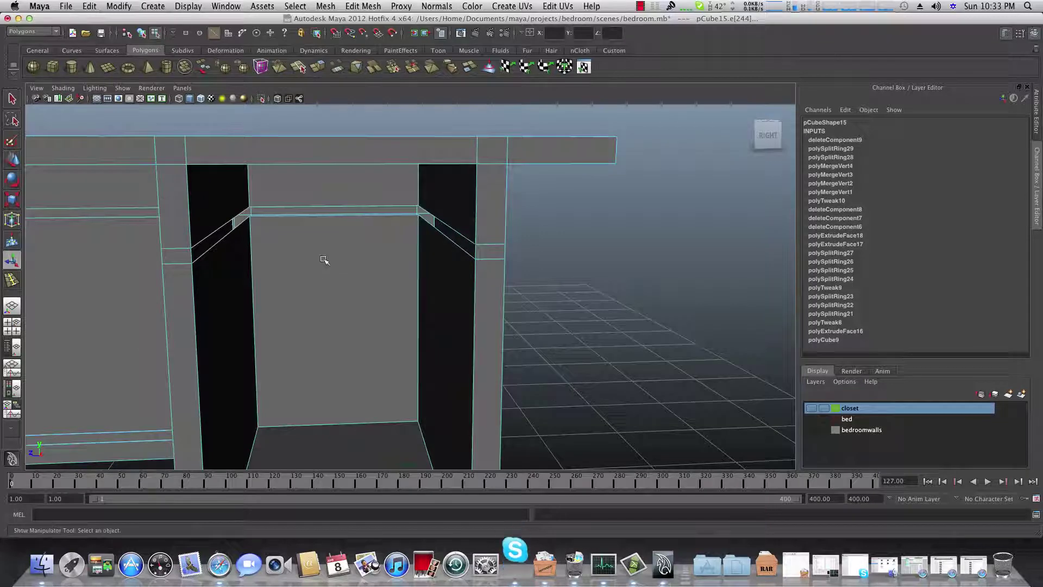
pyautogui.click(320, 67)
pyautogui.moveTo(266, 221); pyautogui.dragTo(435, 236)
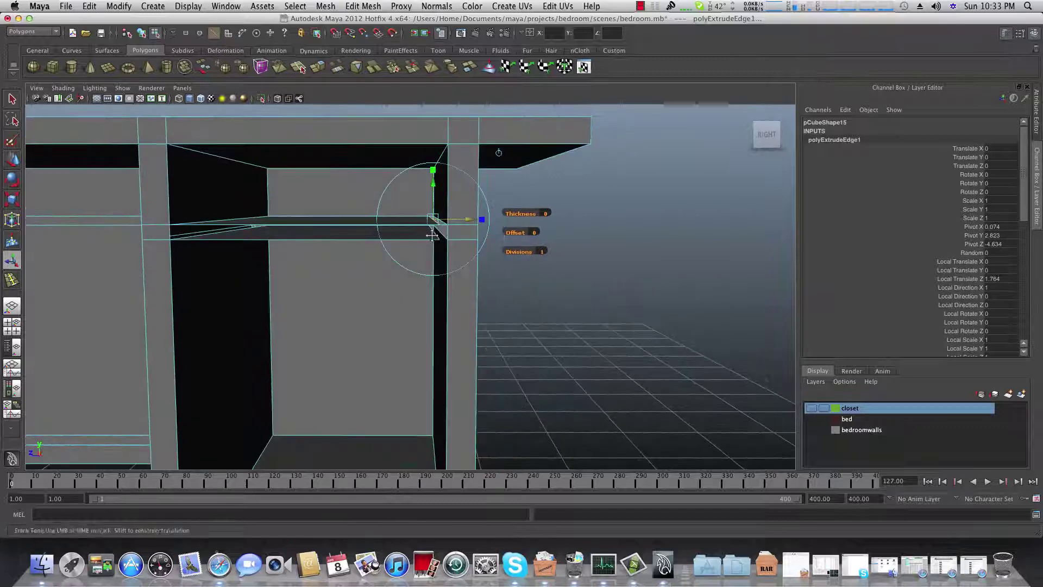
# Merge the shelf surfaces' upper and lower front vertices into the matching vertices on the compartment's right wall.
pyautogui.keyDown('alt'); pyautogui.moveTo(428, 230); pyautogui.dragTo(360, 235, button='middle'); pyautogui.keyUp('alt')
pyautogui.keyDown('alt'); pyautogui.moveTo(361, 235); pyautogui.dragTo(356, 233); pyautogui.keyUp('alt')
pyautogui.keyDown('alt'); pyautogui.moveTo(356, 233); pyautogui.dragTo(471, 259, button='right'); pyautogui.keyUp('alt')
pyautogui.keyDown('alt'); pyautogui.moveTo(471, 259); pyautogui.dragTo(340, 250); pyautogui.keyUp('alt')
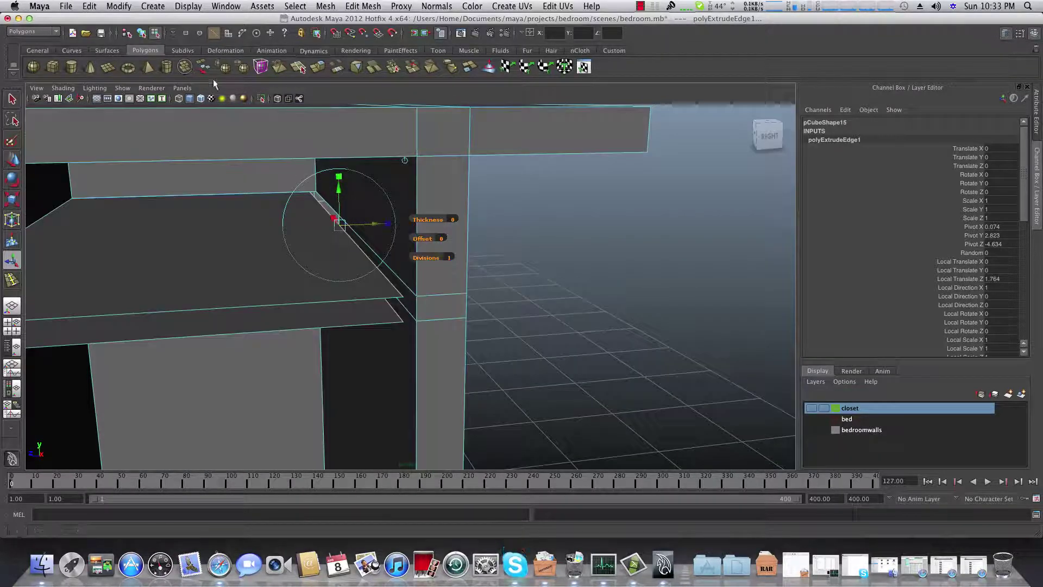
pyautogui.click(376, 6)
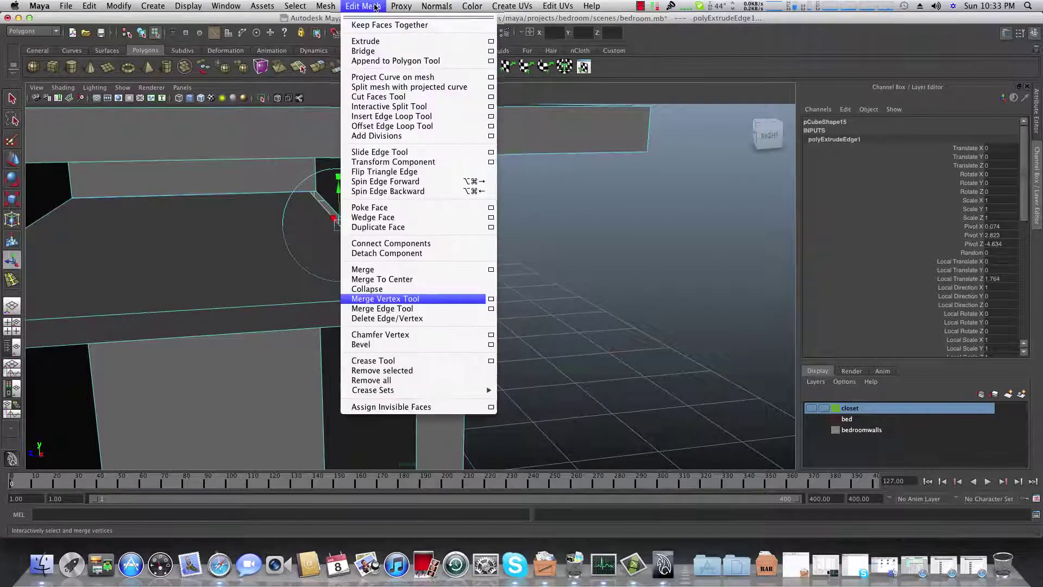
pyautogui.click(387, 300)
pyautogui.moveTo(413, 297); pyautogui.dragTo(395, 320)
# Merge the shelf surfaces' upper and lower rear vertices into the compartment's back right corner.
pyautogui.keyDown('alt'); pyautogui.moveTo(286, 202); pyautogui.dragTo(337, 267, button='right'); pyautogui.keyUp('alt')
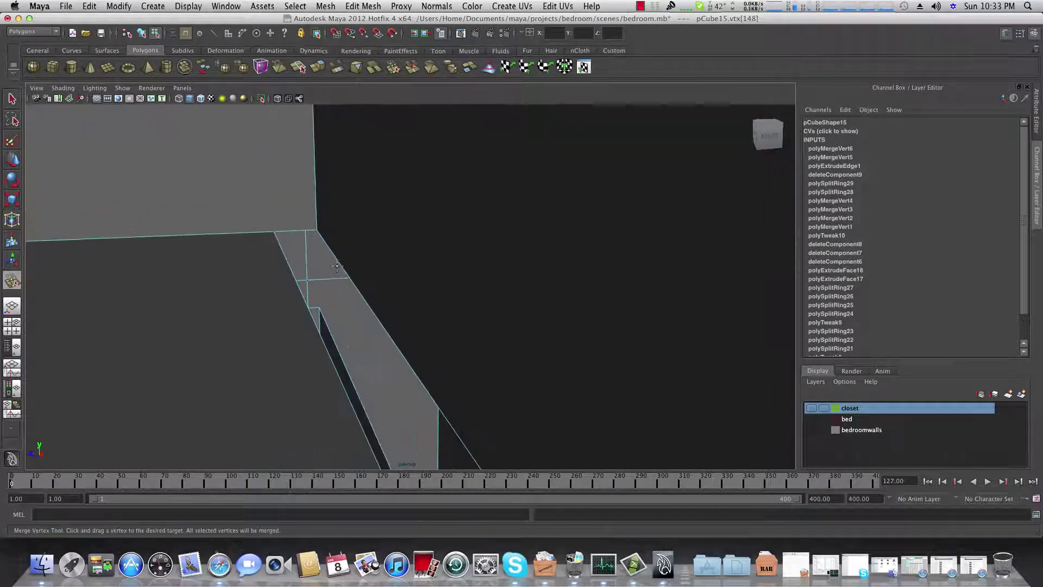
pyautogui.keyDown('alt'); pyautogui.moveTo(337, 267); pyautogui.dragTo(343, 282, button='middle'); pyautogui.keyUp('alt')
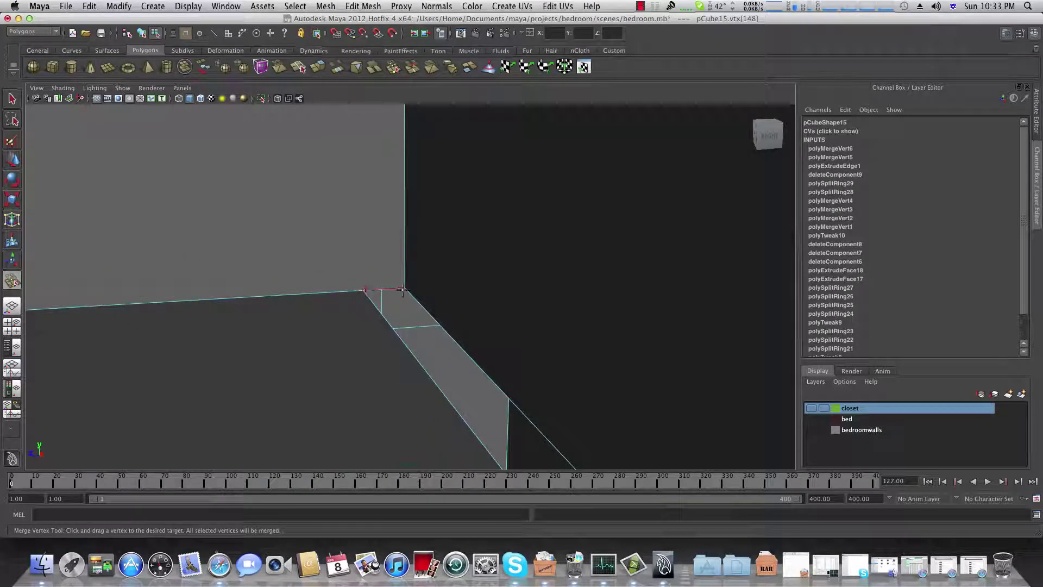
pyautogui.moveTo(401, 289); pyautogui.dragTo(404, 288)
pyautogui.keyDown('alt'); pyautogui.moveTo(383, 350); pyautogui.dragTo(383, 334); pyautogui.keyUp('alt')
pyautogui.keyDown('alt'); pyautogui.moveTo(382, 345); pyautogui.dragTo(341, 334, button='middle'); pyautogui.keyUp('alt')
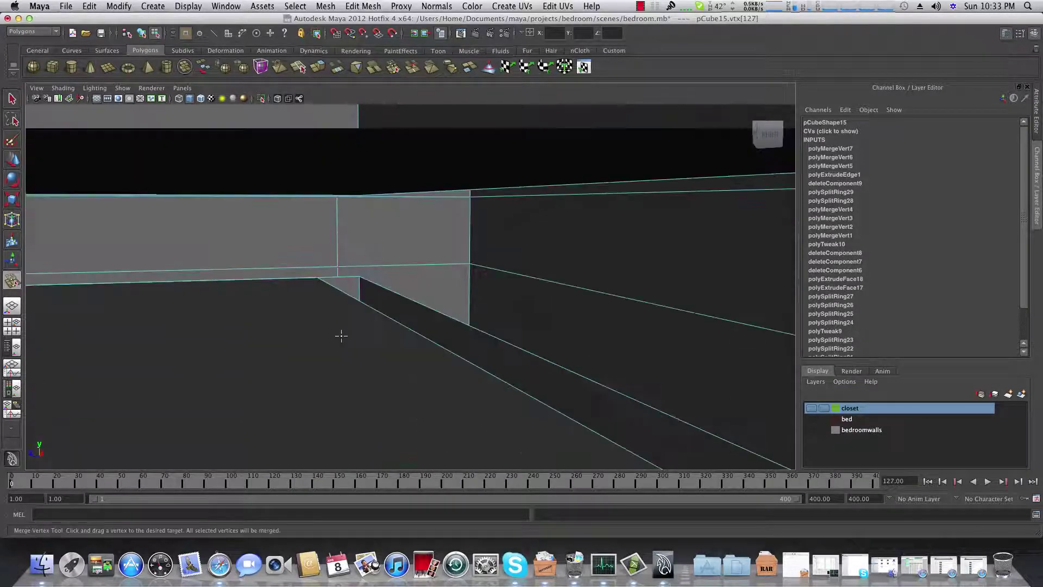
pyautogui.keyDown('alt'); pyautogui.moveTo(344, 319); pyautogui.dragTo(356, 247, button='right'); pyautogui.keyUp('alt')
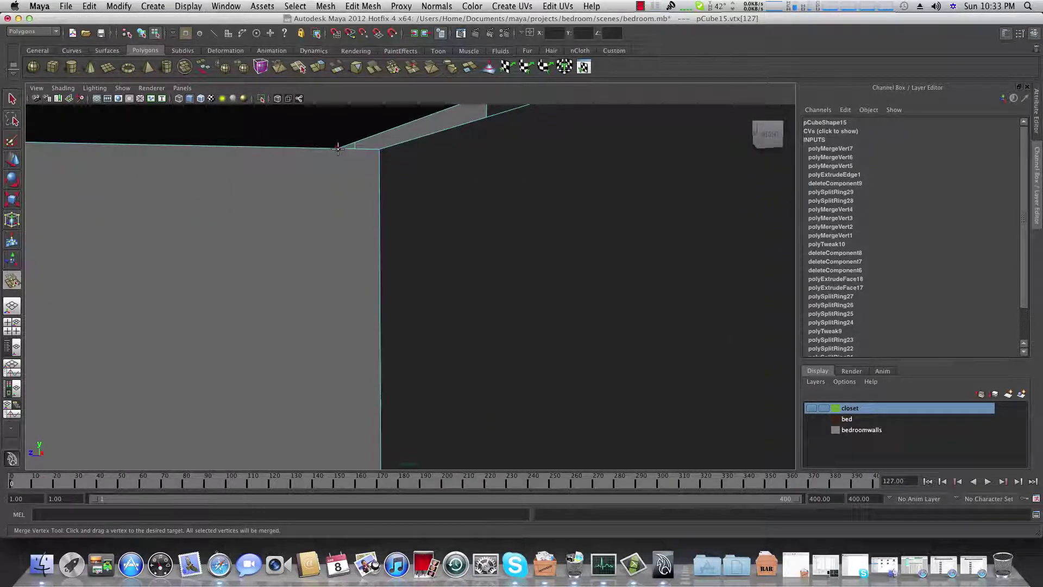
pyautogui.moveTo(380, 149); pyautogui.dragTo(382, 150)
# Close the shelf's open front with Fill Hole using its upper and lower front edges.
pyautogui.keyDown('alt'); pyautogui.moveTo(416, 191); pyautogui.dragTo(195, 282); pyautogui.keyUp('alt')
pyautogui.rightClick(237, 278)
pyautogui.click(236, 253)
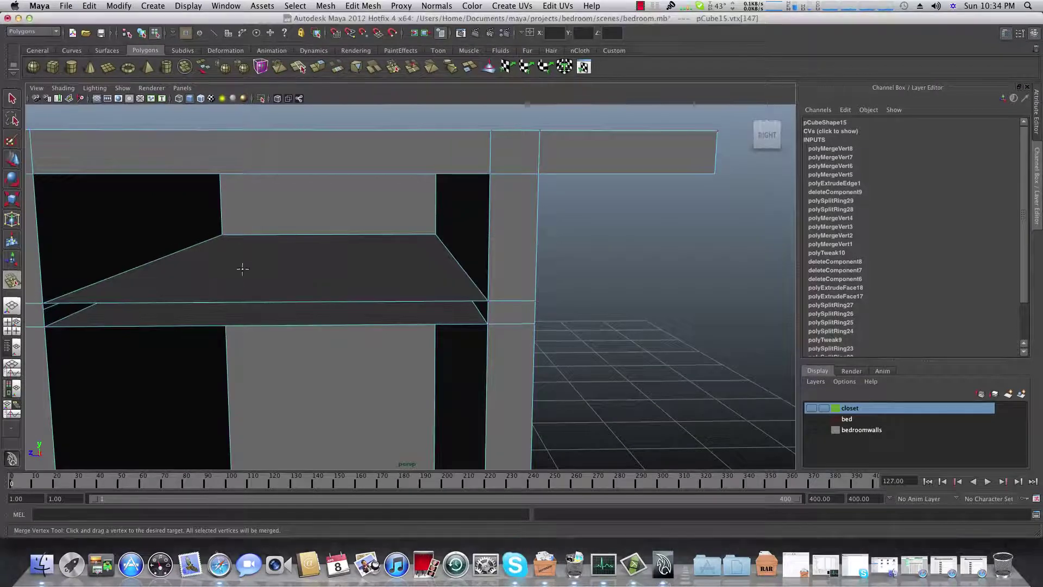
pyautogui.click(239, 302)
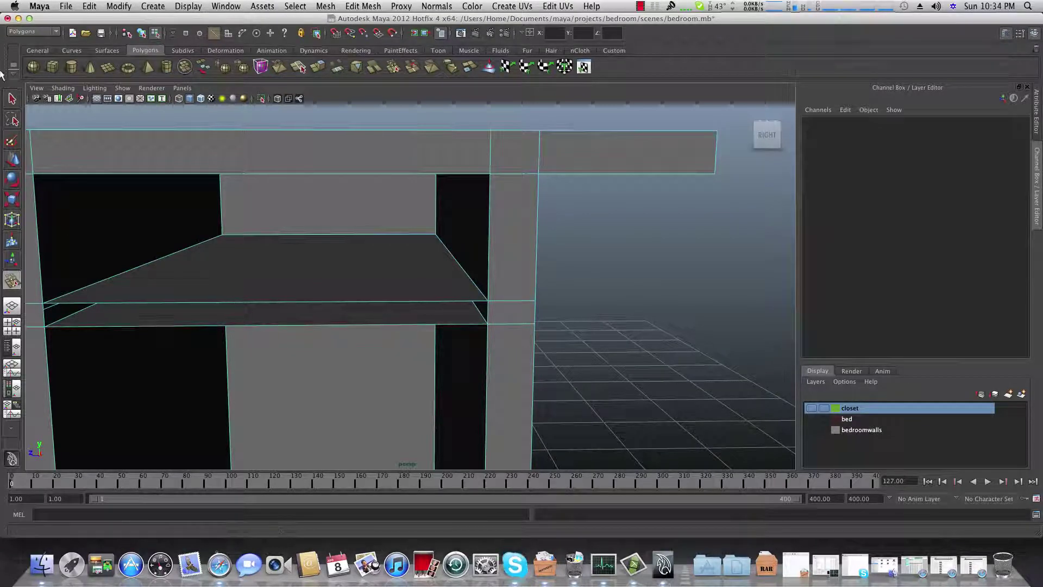
pyautogui.click(207, 301)
pyautogui.keyDown('shift'); pyautogui.click(218, 325); pyautogui.keyUp('shift')
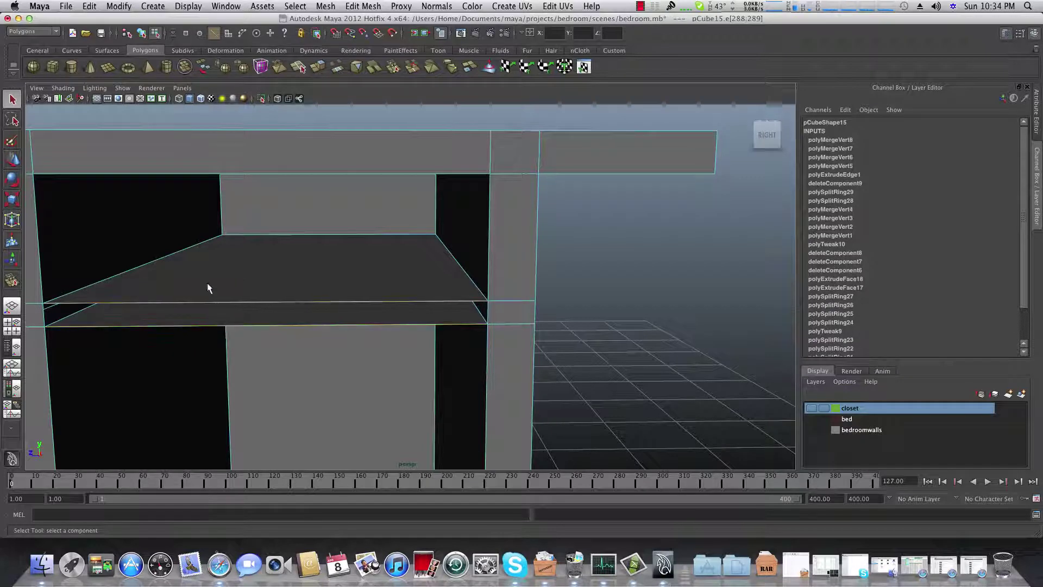
pyautogui.click(326, 6)
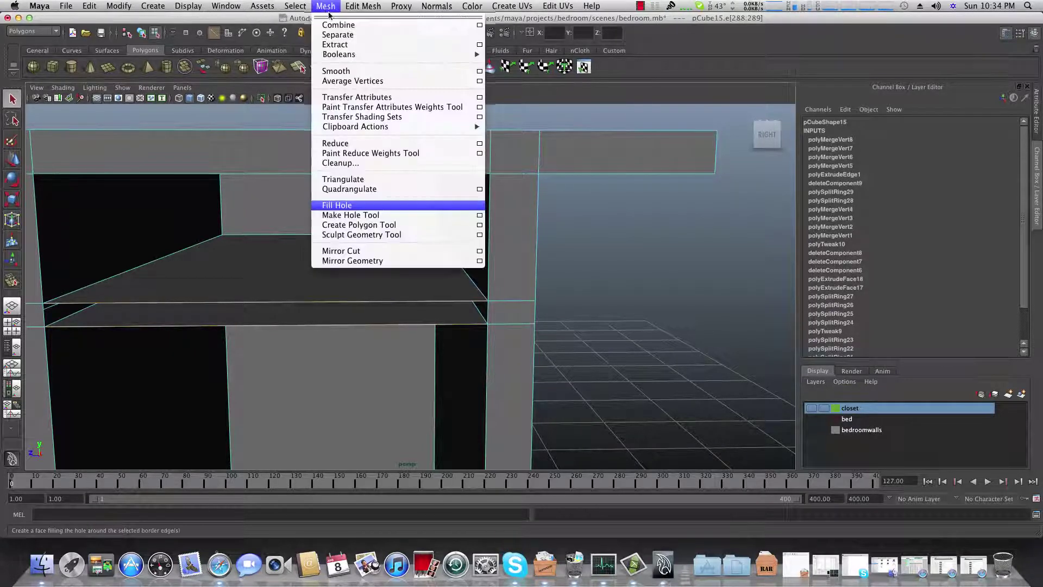
pyautogui.click(342, 205)
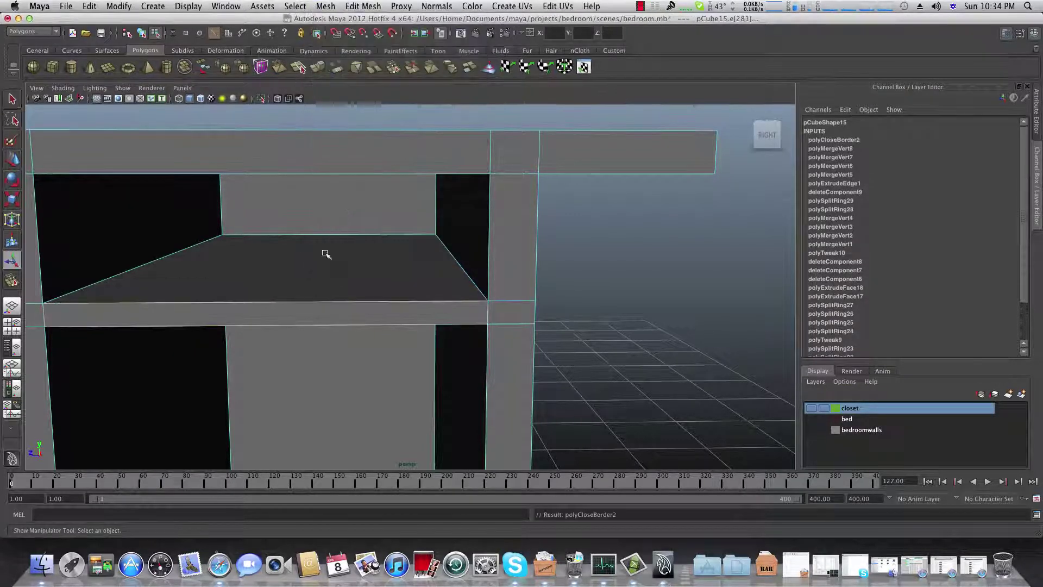
pyautogui.keyDown('alt'); pyautogui.moveTo(426, 323); pyautogui.dragTo(232, 275, button='right'); pyautogui.keyUp('alt')
pyautogui.keyDown('alt'); pyautogui.moveTo(272, 296); pyautogui.dragTo(345, 271); pyautogui.keyUp('alt')
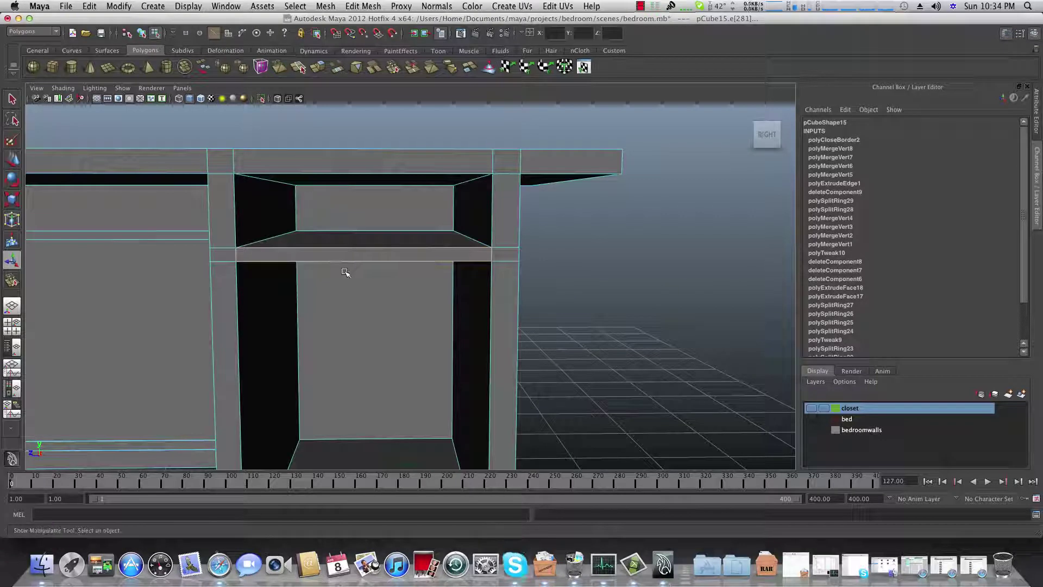
# Extrude the compartment's back face above the shelf and scale the new face to 0.91 by 0.975.
pyautogui.moveTo(347, 228); pyautogui.dragTo(359, 216, button='right')
pyautogui.click(360, 216)
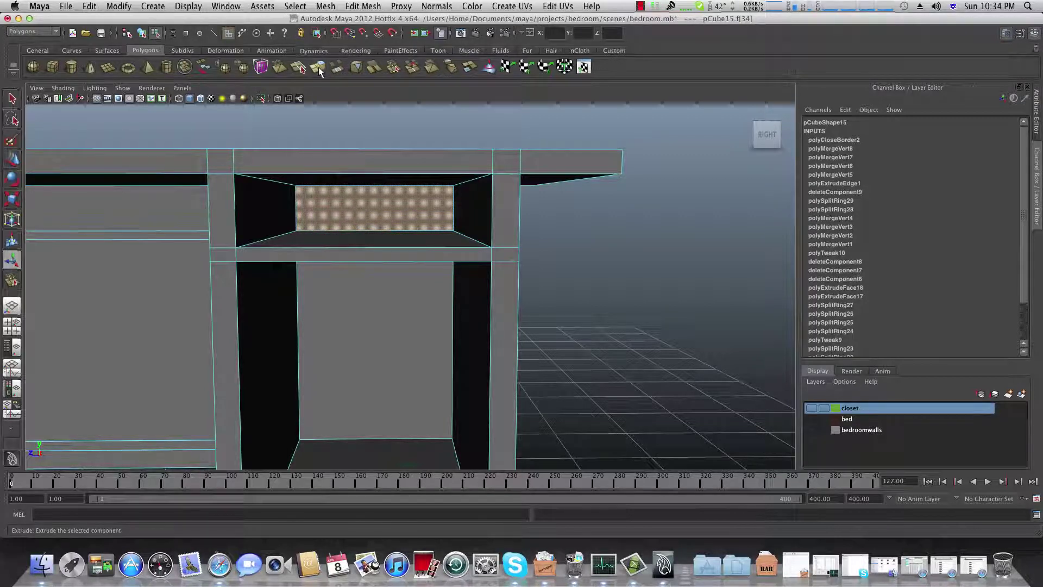
pyautogui.click(319, 69)
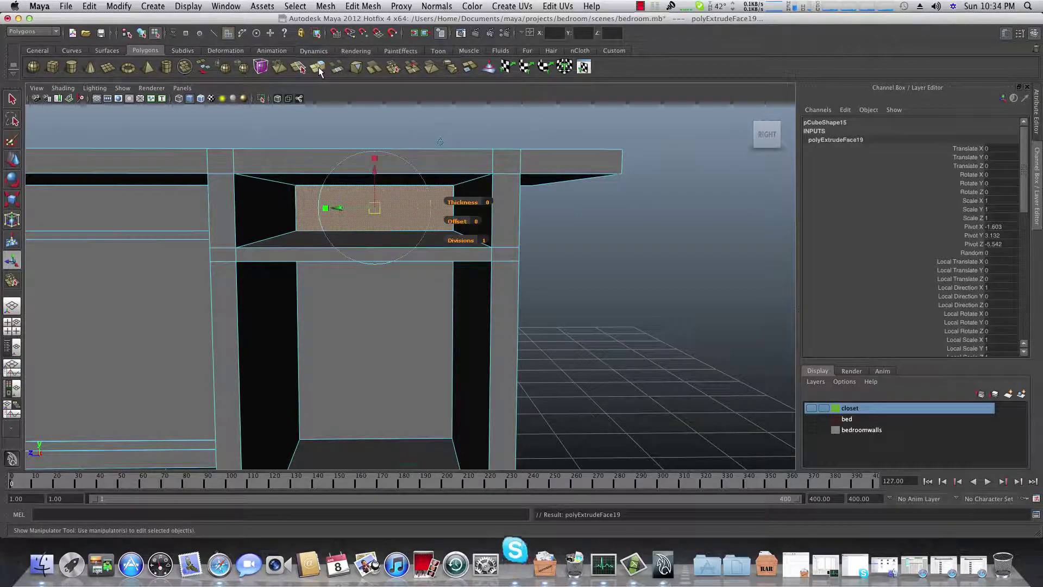
pyautogui.click(326, 210)
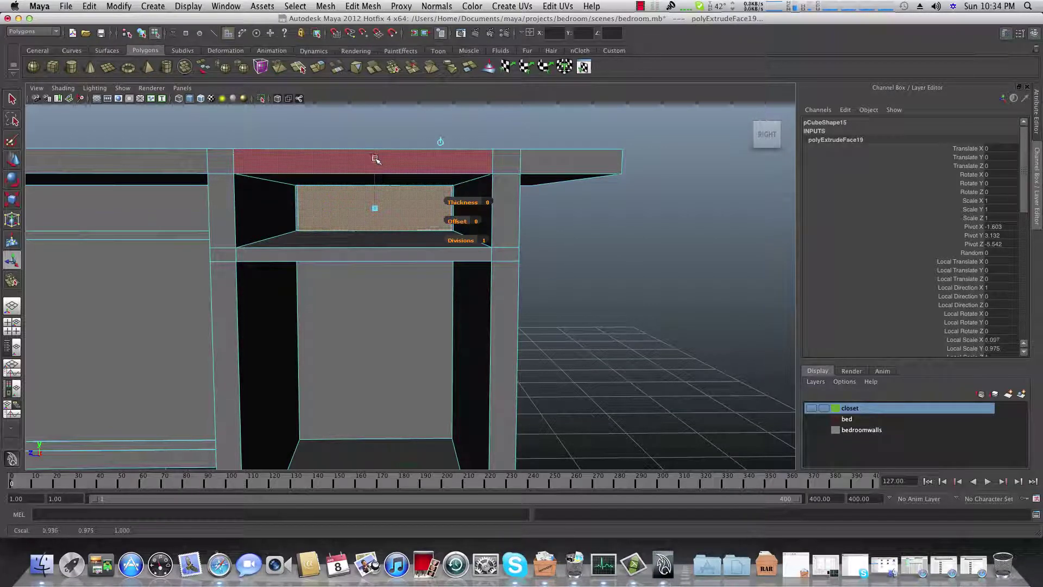
pyautogui.moveTo(375, 162); pyautogui.dragTo(375, 165)
pyautogui.keyDown('alt'); pyautogui.moveTo(305, 216); pyautogui.dragTo(391, 228, button='right'); pyautogui.keyUp('alt')
pyautogui.keyDown('alt'); pyautogui.moveTo(245, 176); pyautogui.dragTo(261, 233, button='middle'); pyautogui.keyUp('alt')
pyautogui.keyDown('alt'); pyautogui.moveTo(261, 233); pyautogui.dragTo(228, 266, button='right'); pyautogui.keyUp('alt')
pyautogui.keyDown('alt'); pyautogui.moveTo(426, 284); pyautogui.dragTo(304, 291, button='right'); pyautogui.keyUp('alt')
pyautogui.moveTo(394, 295)
pyautogui.keyDown('alt'); pyautogui.mouseDown()
pyautogui.moveTo(372, 295)
pyautogui.moveTo(393, 283)
pyautogui.mouseUp(); pyautogui.keyUp('alt')
# Extrude the scaled back face again and pull it 3.37 forward to the compartment's opening as a drawer front.
pyautogui.click(318, 67)
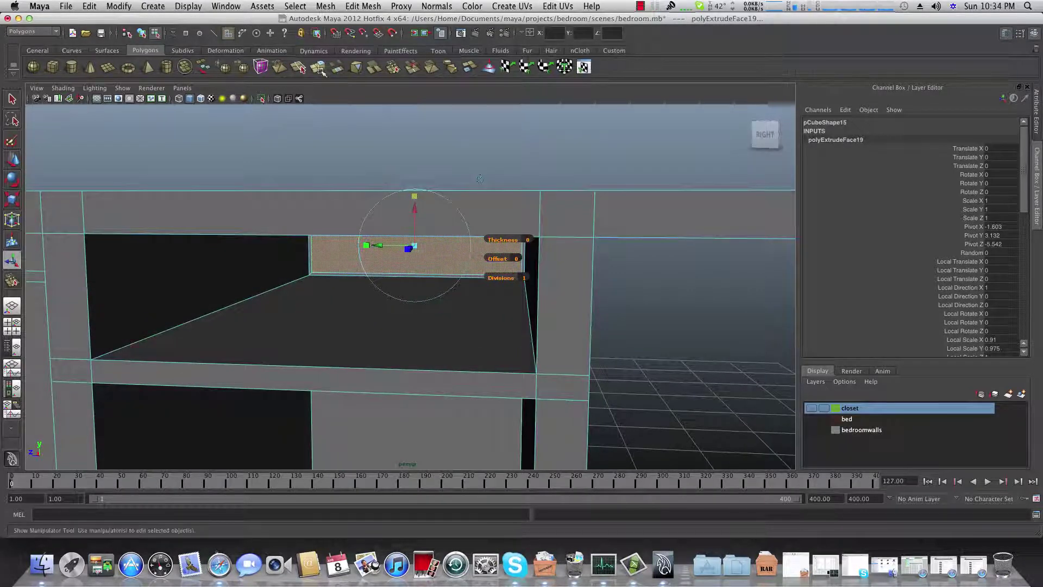
pyautogui.keyDown('alt'); pyautogui.moveTo(450, 345); pyautogui.dragTo(545, 310); pyautogui.keyUp('alt')
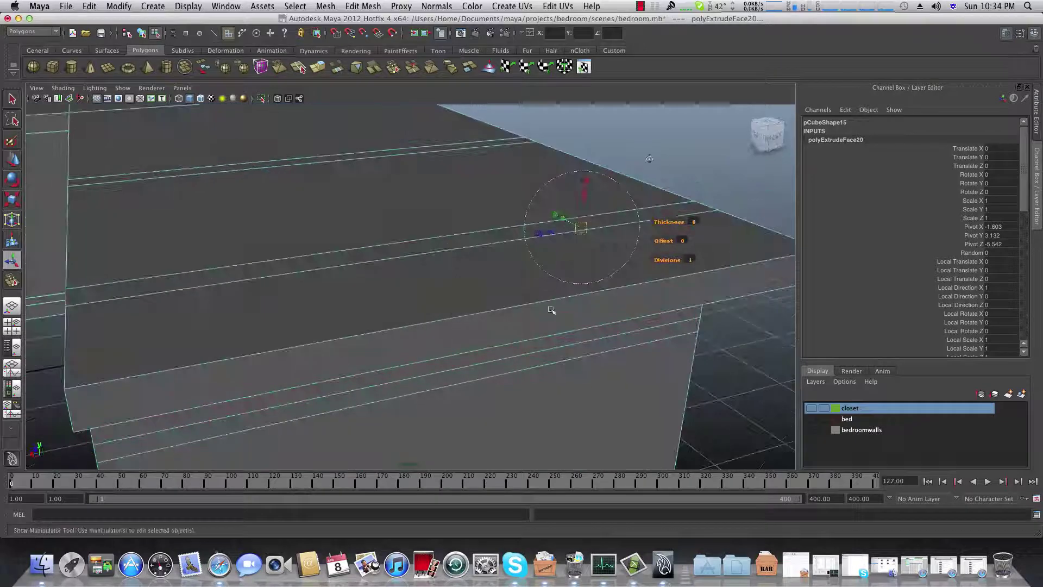
pyautogui.moveTo(552, 235); pyautogui.dragTo(125, 295)
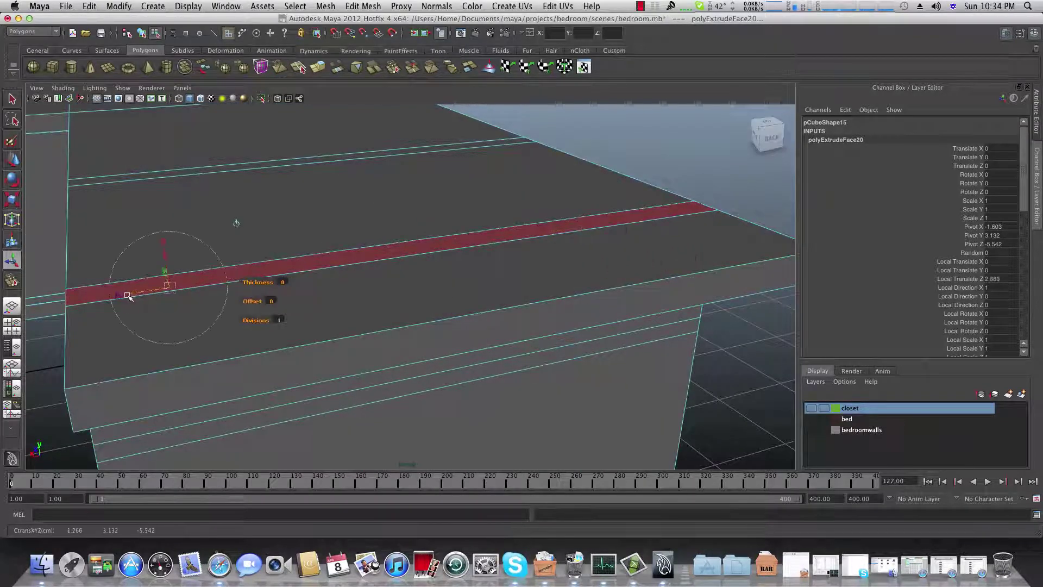
pyautogui.keyDown('alt'); pyautogui.moveTo(128, 309); pyautogui.dragTo(357, 282, button='middle'); pyautogui.keyUp('alt')
pyautogui.keyDown('alt'); pyautogui.moveTo(356, 282); pyautogui.dragTo(410, 227); pyautogui.keyUp('alt')
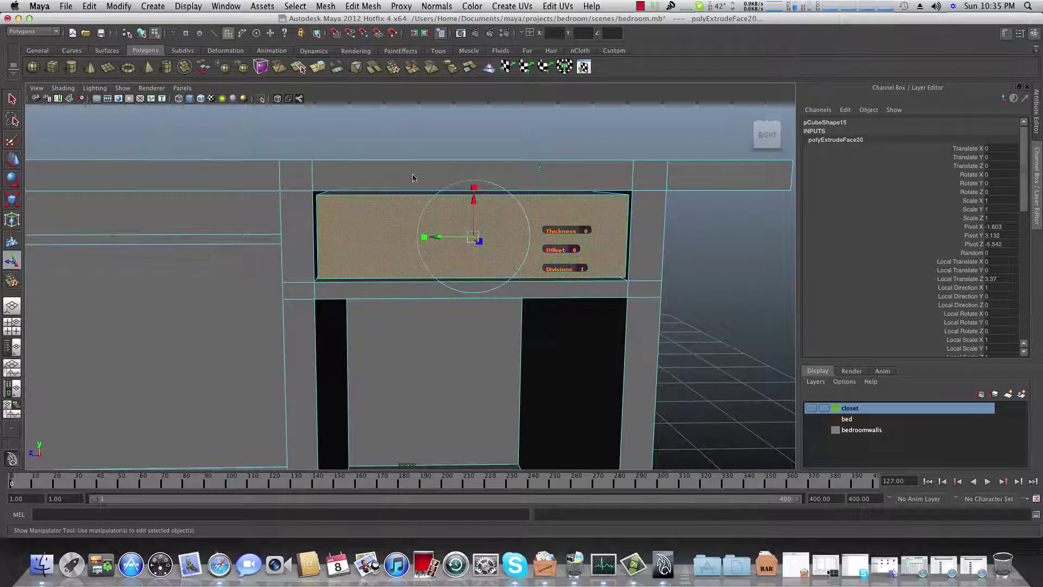
# Extrude the drawer front's face scaled to 0.209 by 0.149, and extrude that small face outward 0.071 as a handle.
pyautogui.moveTo(425, 237); pyautogui.dragTo(440, 260)
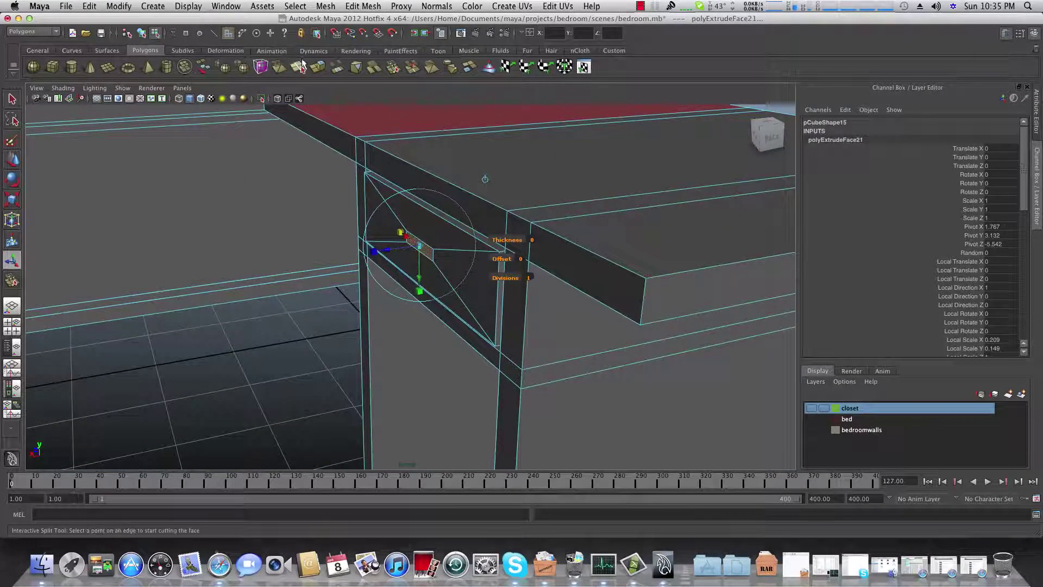
pyautogui.moveTo(389, 250); pyautogui.dragTo(326, 266)
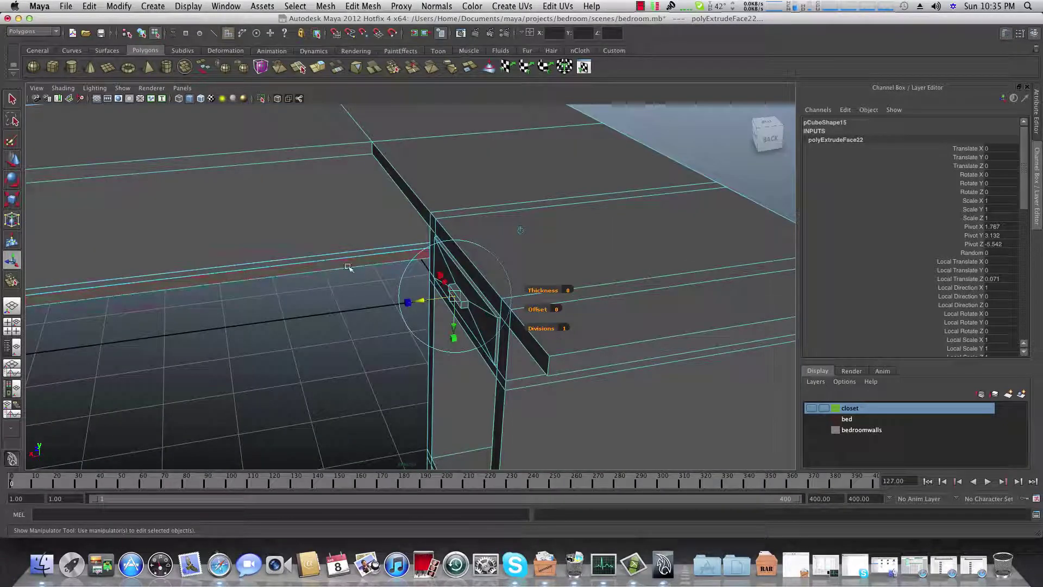
pyautogui.press('F8')
# Bevel the vertical front corner edge at each free end of the tabletop's two arms.
pyautogui.rightClick(555, 357)
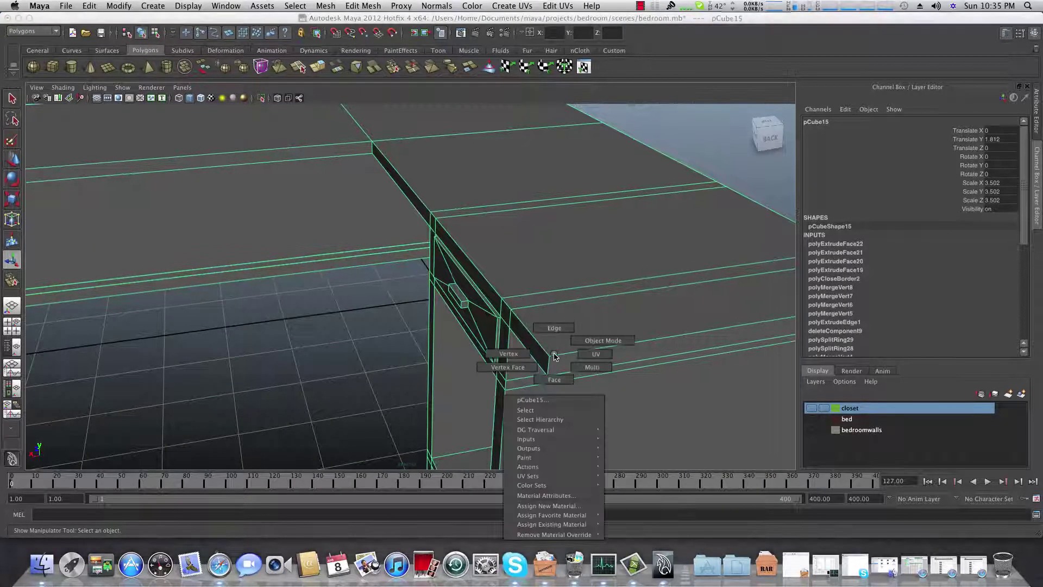
pyautogui.click(554, 327)
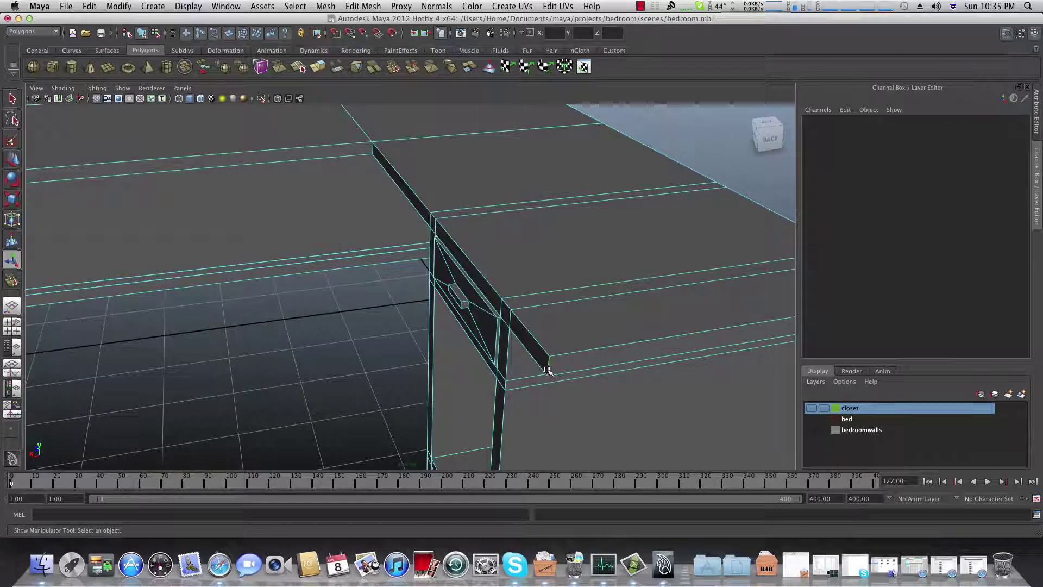
pyautogui.click(500, 356)
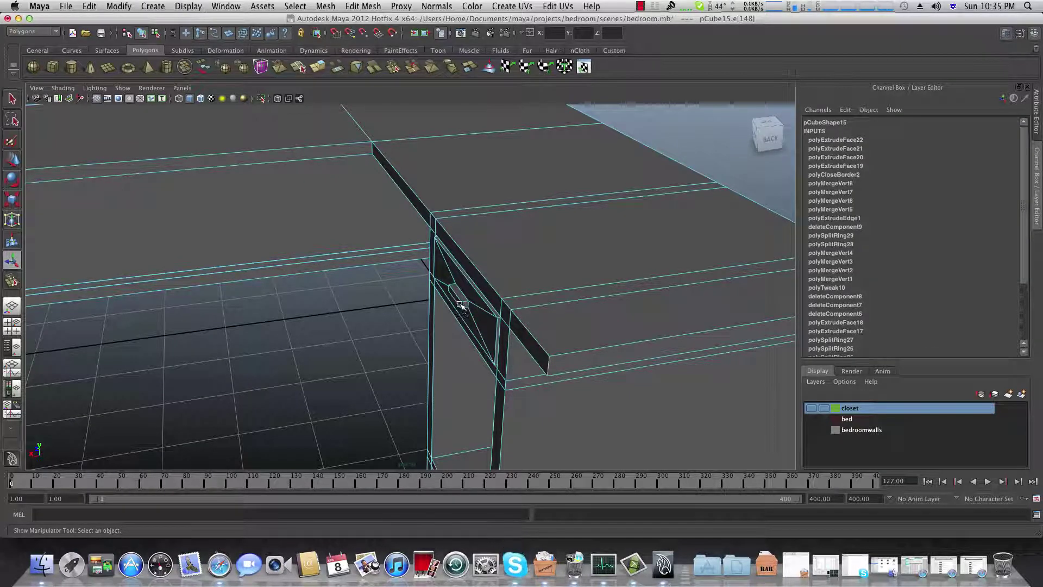
pyautogui.keyDown('alt'); pyautogui.moveTo(356, 310); pyautogui.dragTo(545, 342, button='middle'); pyautogui.keyUp('alt')
pyautogui.keyDown('alt'); pyautogui.moveTo(545, 343); pyautogui.dragTo(321, 319, button='right'); pyautogui.keyUp('alt')
pyautogui.keyDown('alt'); pyautogui.moveTo(321, 319); pyautogui.dragTo(356, 319, button='middle'); pyautogui.keyUp('alt')
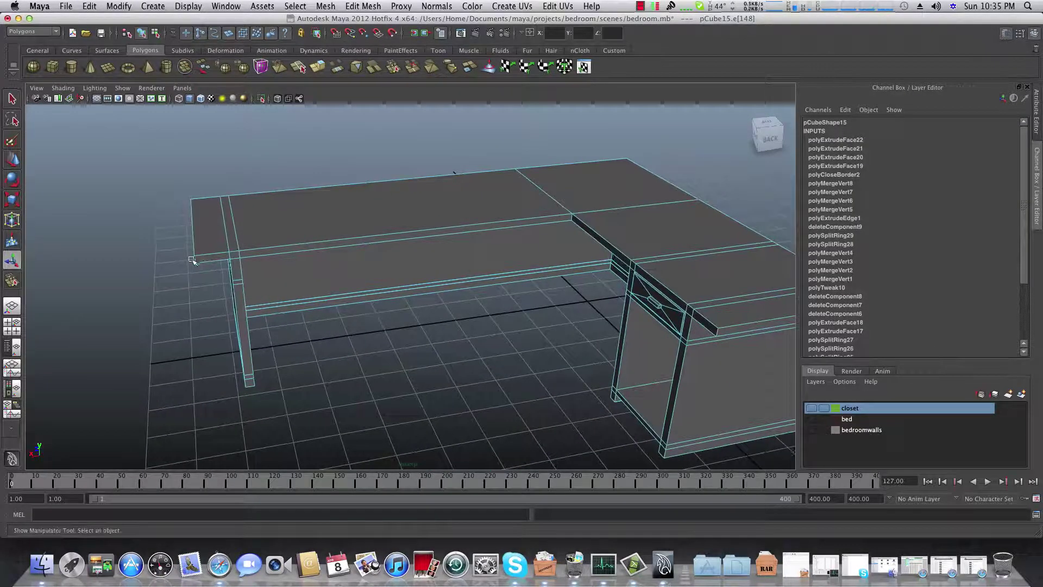
pyautogui.click(325, 6)
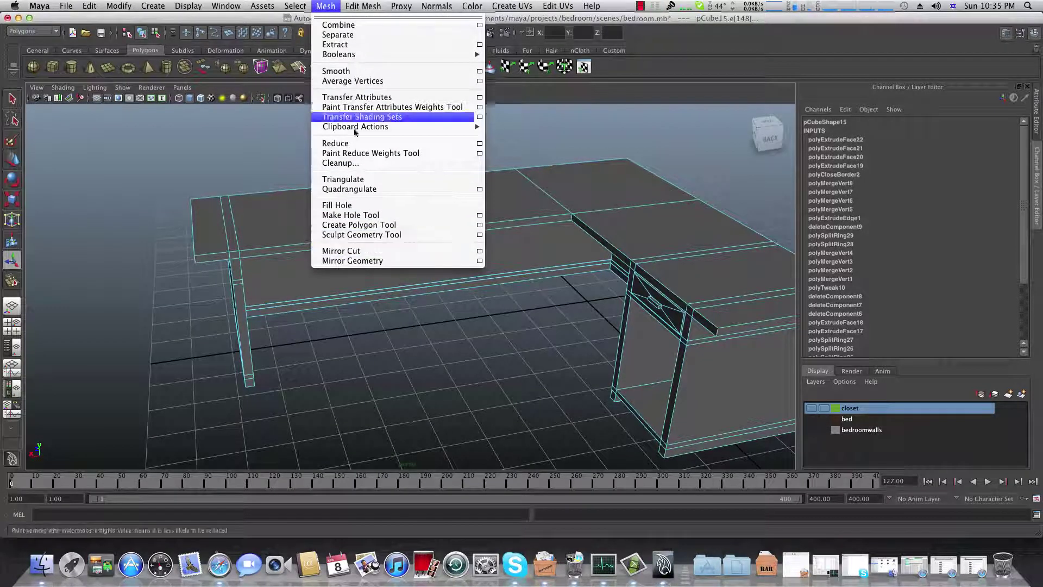
pyautogui.moveTo(361, 8)
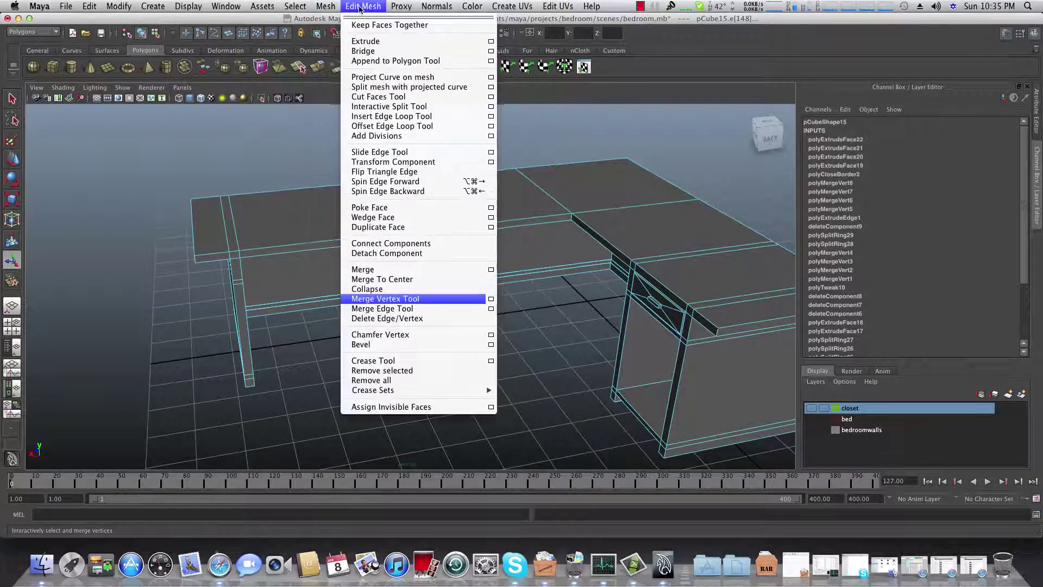
pyautogui.click(361, 348)
pyautogui.keyDown('alt'); pyautogui.moveTo(516, 353); pyautogui.dragTo(576, 348); pyautogui.keyUp('alt')
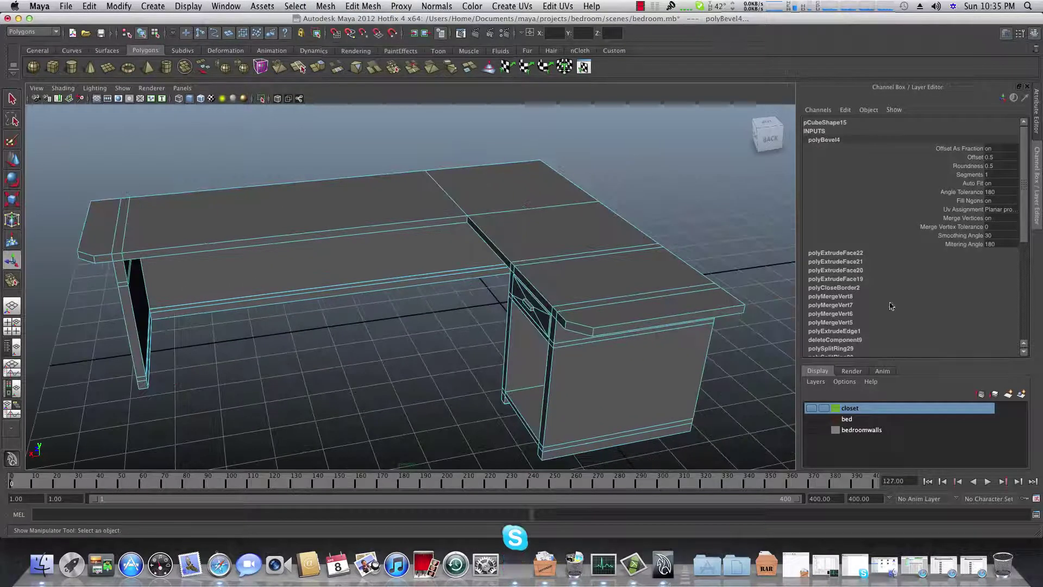
# Round the tabletop corner bevels with 7 segments and an offset of 0.792.
pyautogui.click(1005, 33)
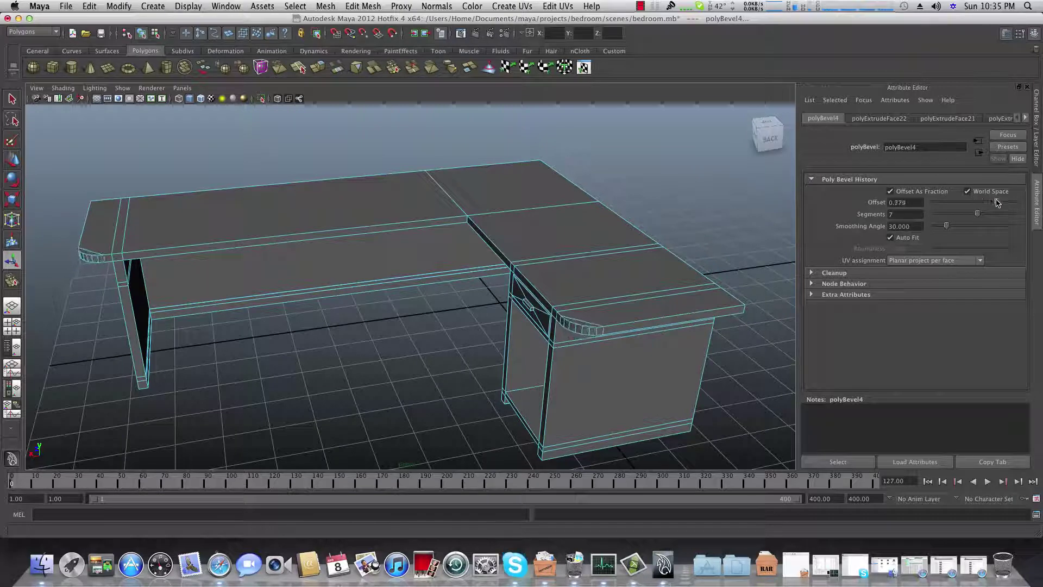
pyautogui.keyDown('alt'); pyautogui.moveTo(633, 306); pyautogui.dragTo(689, 291); pyautogui.keyUp('alt')
pyautogui.keyDown('alt'); pyautogui.moveTo(690, 291); pyautogui.dragTo(712, 304, button='right'); pyautogui.keyUp('alt')
pyautogui.keyDown('alt'); pyautogui.moveTo(712, 304); pyautogui.dragTo(532, 308, button='middle'); pyautogui.keyUp('alt')
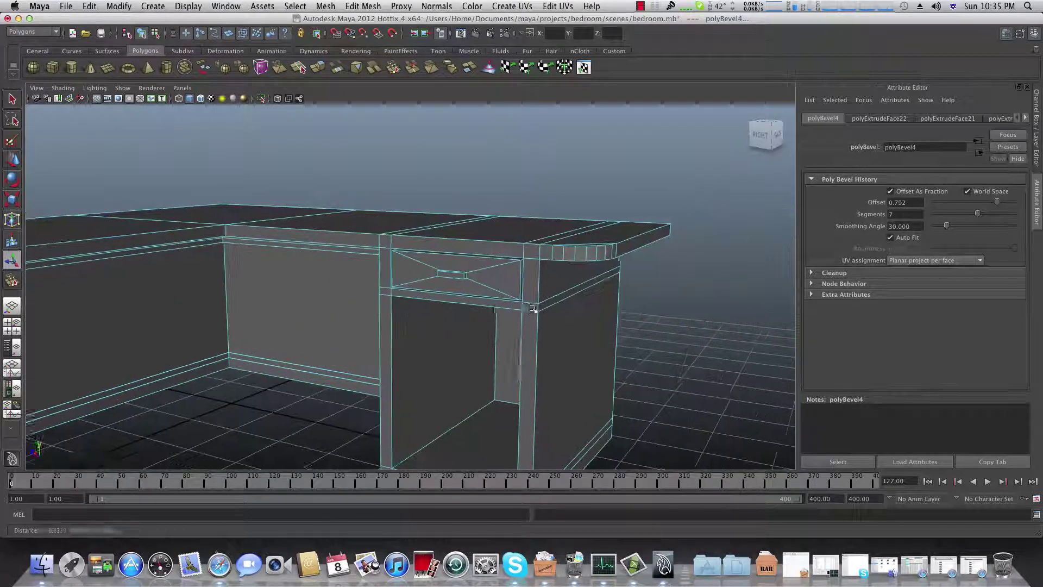
# Bevel the drawer handle's front vertical edges with 4 segments.
pyautogui.keyDown('alt'); pyautogui.moveTo(532, 308); pyautogui.dragTo(627, 307, button='right'); pyautogui.keyUp('alt')
pyautogui.keyDown('alt'); pyautogui.moveTo(470, 288); pyautogui.dragTo(360, 272, button='right'); pyautogui.keyUp('alt')
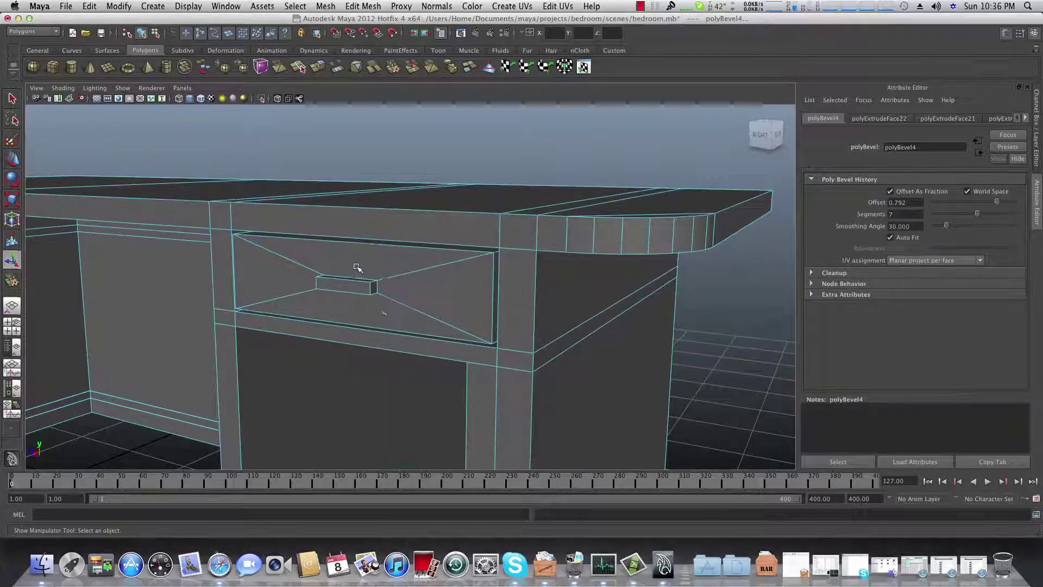
pyautogui.click(369, 290)
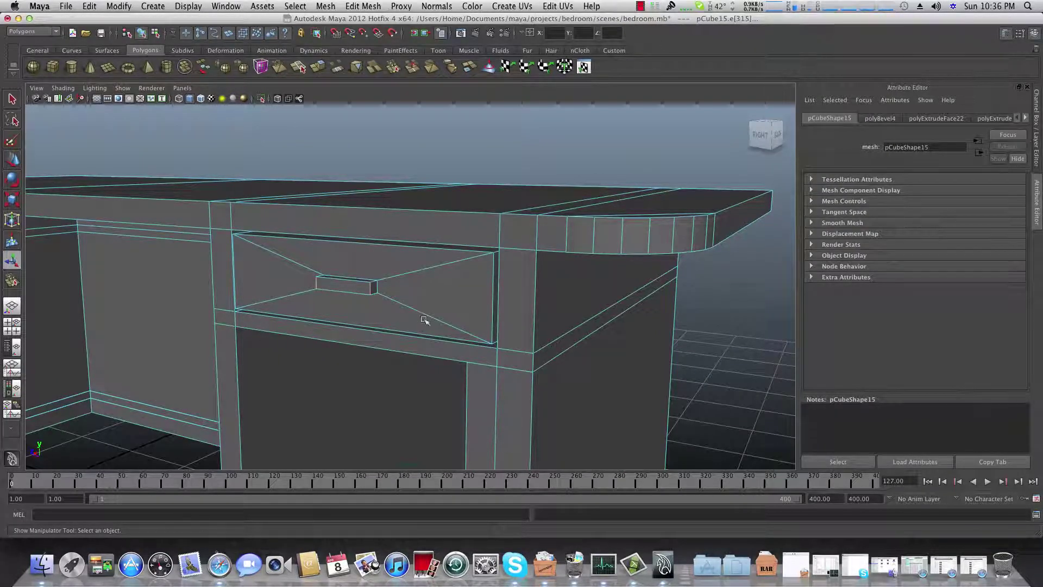
pyautogui.keyDown('alt'); pyautogui.moveTo(417, 320); pyautogui.dragTo(383, 314); pyautogui.keyUp('alt')
pyautogui.click(372, 7)
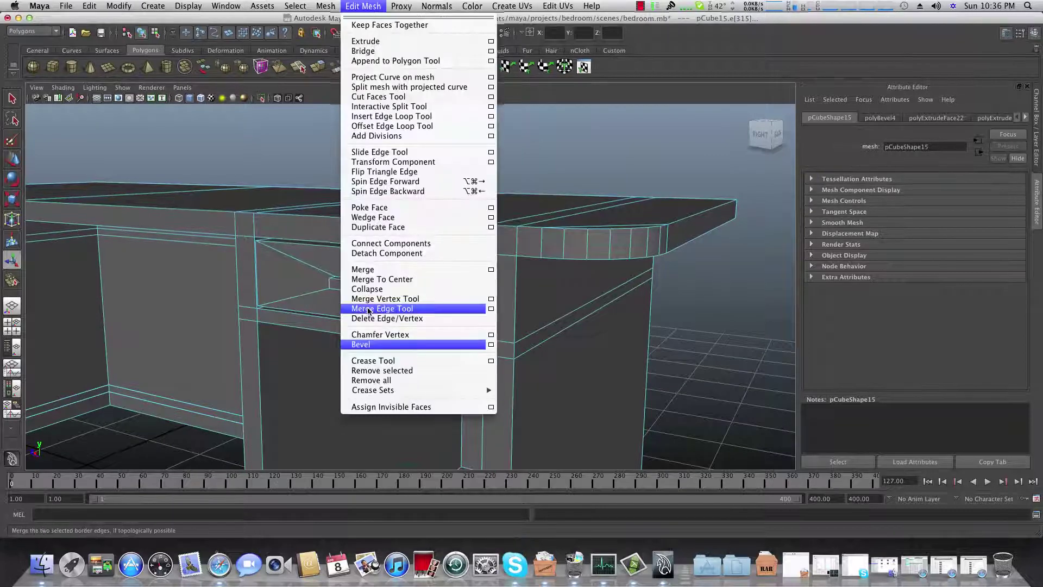
pyautogui.click(372, 344)
pyautogui.keyDown('alt'); pyautogui.moveTo(435, 318); pyautogui.dragTo(438, 342); pyautogui.keyUp('alt')
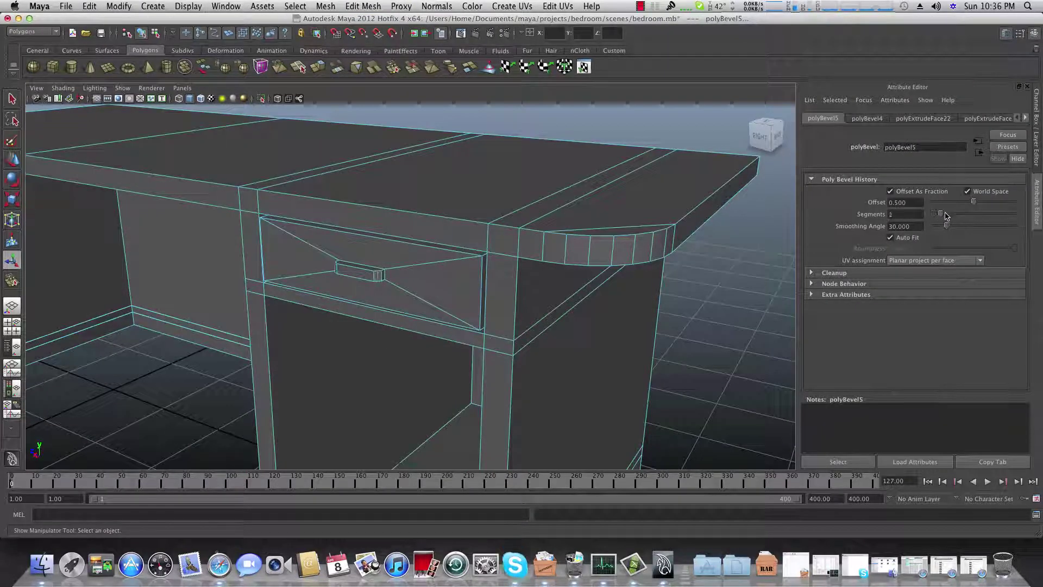
# Move all vertices at the longer arm's free end, including its leg panel, inward along the arm to shorten it.
pyautogui.keyDown('alt'); pyautogui.moveTo(511, 248); pyautogui.dragTo(394, 266, button='right'); pyautogui.keyUp('alt')
pyautogui.keyDown('alt'); pyautogui.moveTo(393, 266); pyautogui.dragTo(538, 266, button='middle'); pyautogui.keyUp('alt')
pyautogui.keyDown('alt'); pyautogui.moveTo(538, 266); pyautogui.dragTo(424, 280, button='right'); pyautogui.keyUp('alt')
pyautogui.keyDown('alt'); pyautogui.moveTo(424, 280); pyautogui.dragTo(483, 240, button='middle'); pyautogui.keyUp('alt')
pyautogui.keyDown('alt'); pyautogui.moveTo(484, 240); pyautogui.dragTo(352, 341); pyautogui.keyUp('alt')
pyautogui.keyDown('alt'); pyautogui.moveTo(281, 288); pyautogui.dragTo(375, 363); pyautogui.keyUp('alt')
pyautogui.rightClick(382, 327)
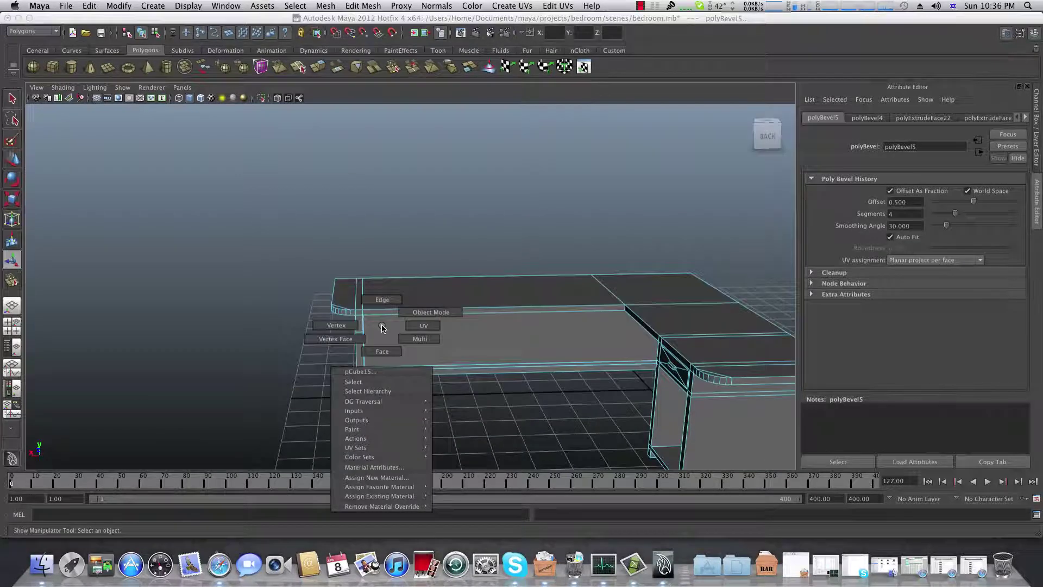
pyautogui.click(347, 328)
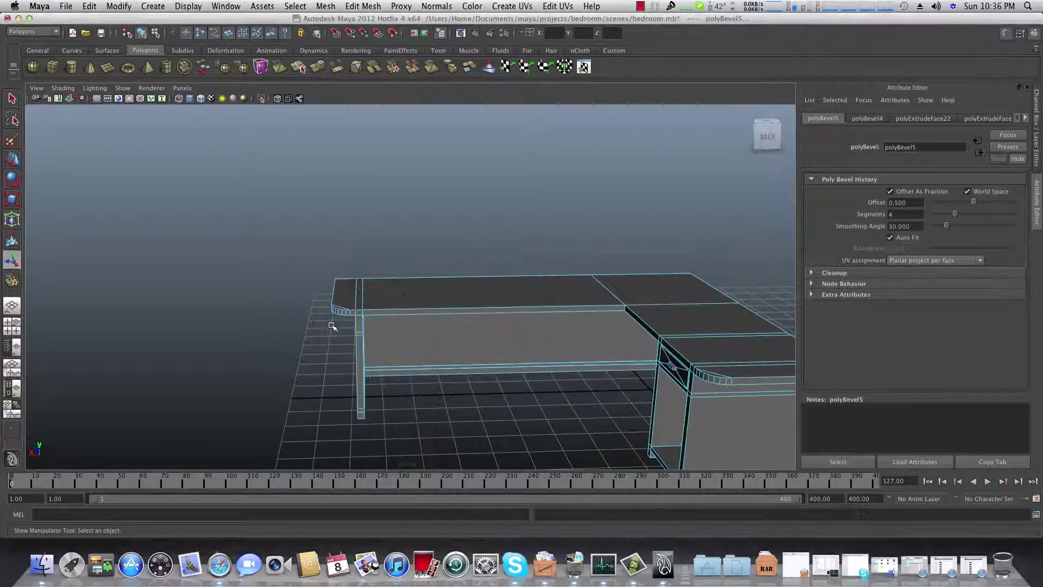
pyautogui.moveTo(279, 245); pyautogui.dragTo(402, 472)
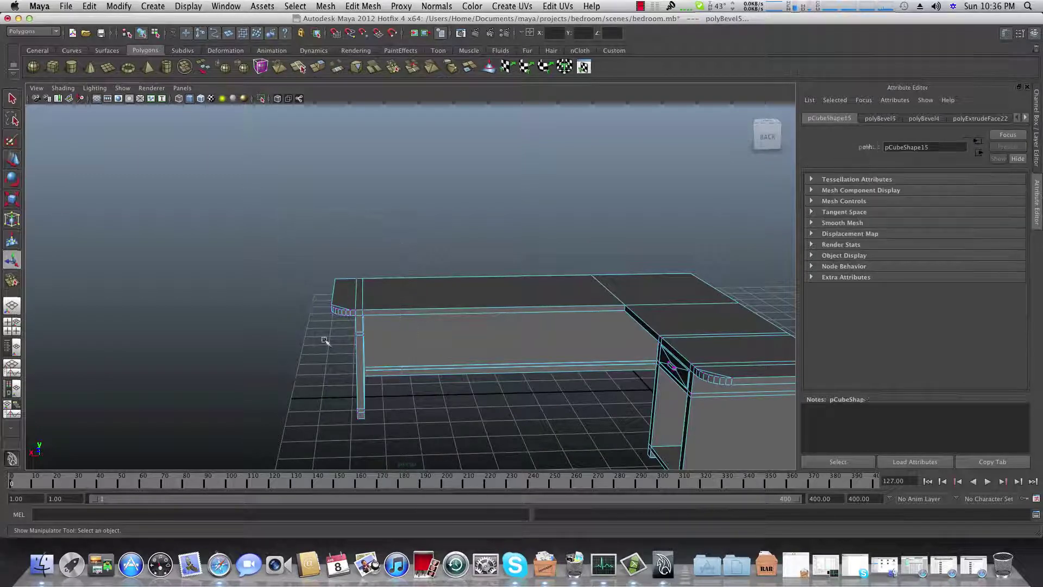
pyautogui.keyDown('alt'); pyautogui.moveTo(203, 293); pyautogui.dragTo(175, 391); pyautogui.keyUp('alt')
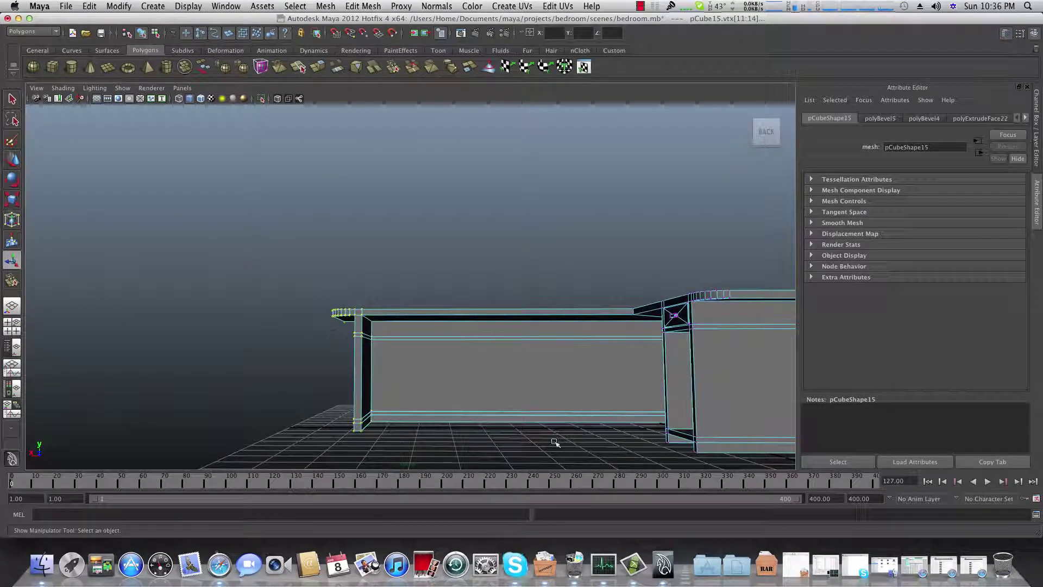
pyautogui.keyDown('alt'); pyautogui.moveTo(504, 350); pyautogui.dragTo(384, 308, button='middle'); pyautogui.keyUp('alt')
pyautogui.keyDown('alt'); pyautogui.moveTo(384, 308); pyautogui.dragTo(396, 316); pyautogui.keyUp('alt')
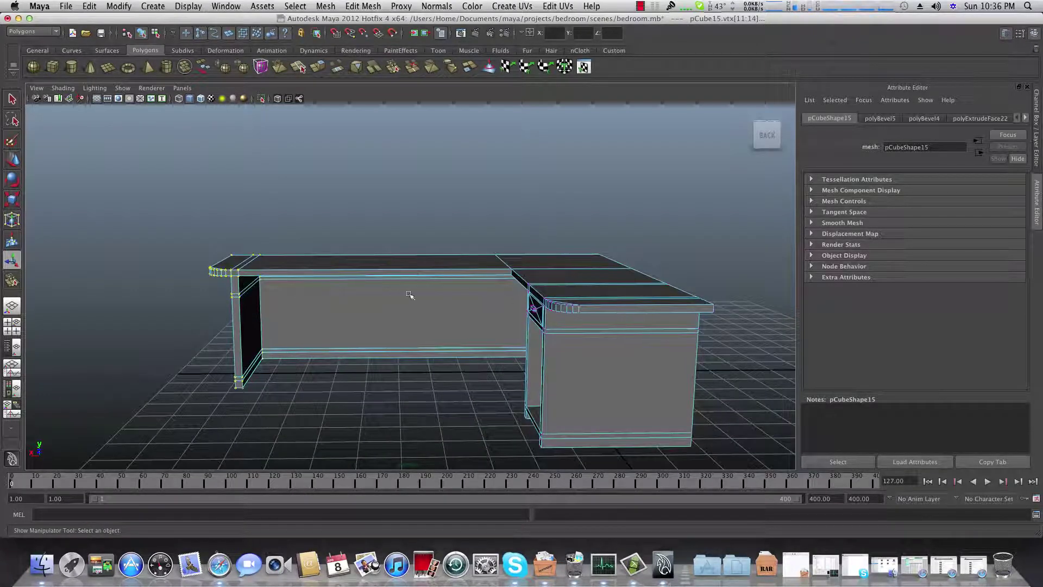
pyautogui.keyDown('alt'); pyautogui.moveTo(224, 299); pyautogui.dragTo(348, 318, button='middle'); pyautogui.keyUp('alt')
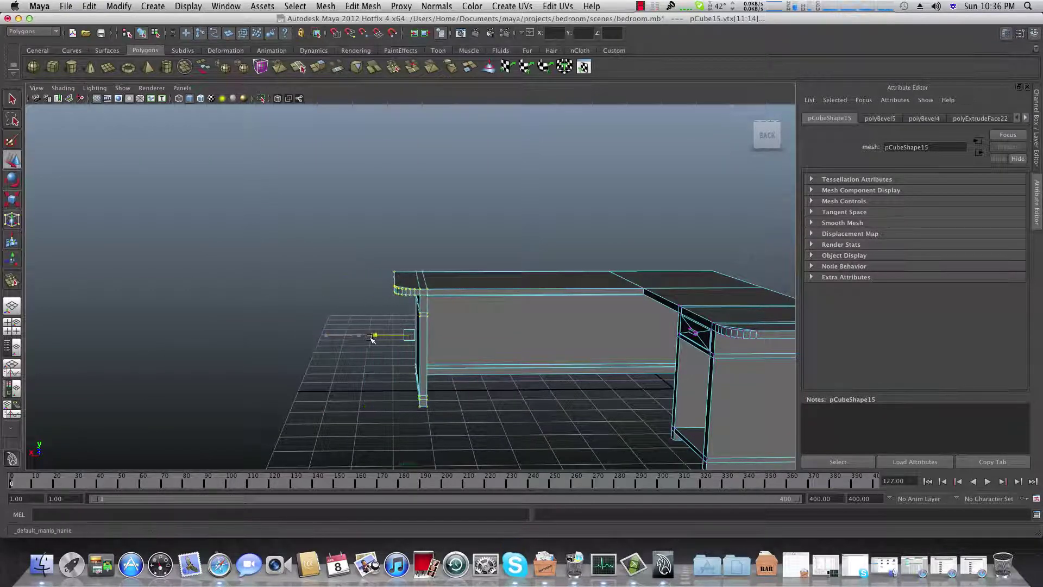
pyautogui.keyDown('alt'); pyautogui.moveTo(349, 343); pyautogui.dragTo(303, 350); pyautogui.keyUp('alt')
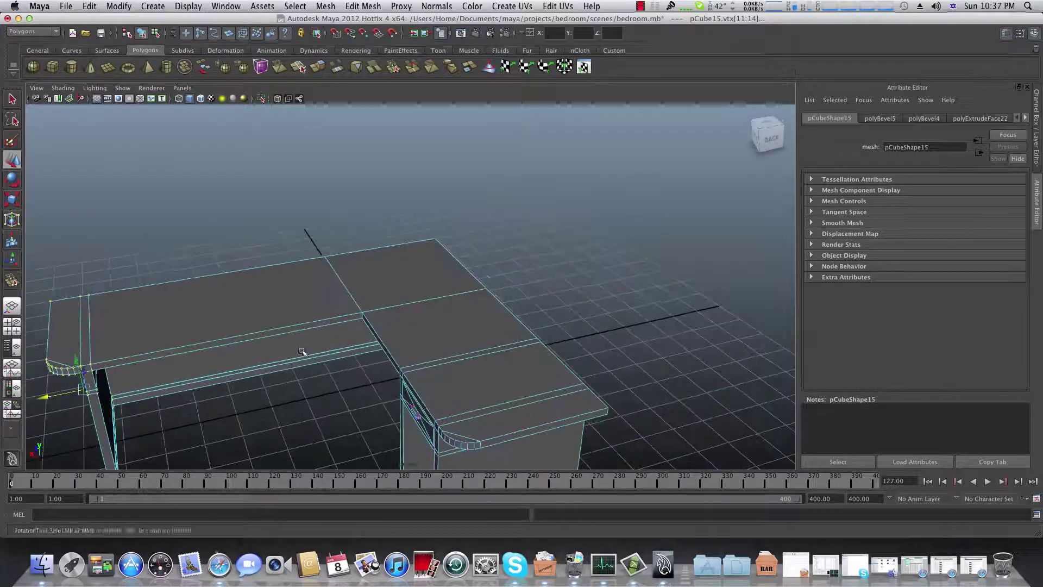
# Return the desk to object mode and show the closet and bed layers in the scene.
pyautogui.keyDown('alt'); pyautogui.moveTo(302, 267); pyautogui.dragTo(233, 302); pyautogui.keyUp('alt')
pyautogui.keyDown('alt'); pyautogui.moveTo(232, 302); pyautogui.dragTo(266, 334, button='right'); pyautogui.keyUp('alt')
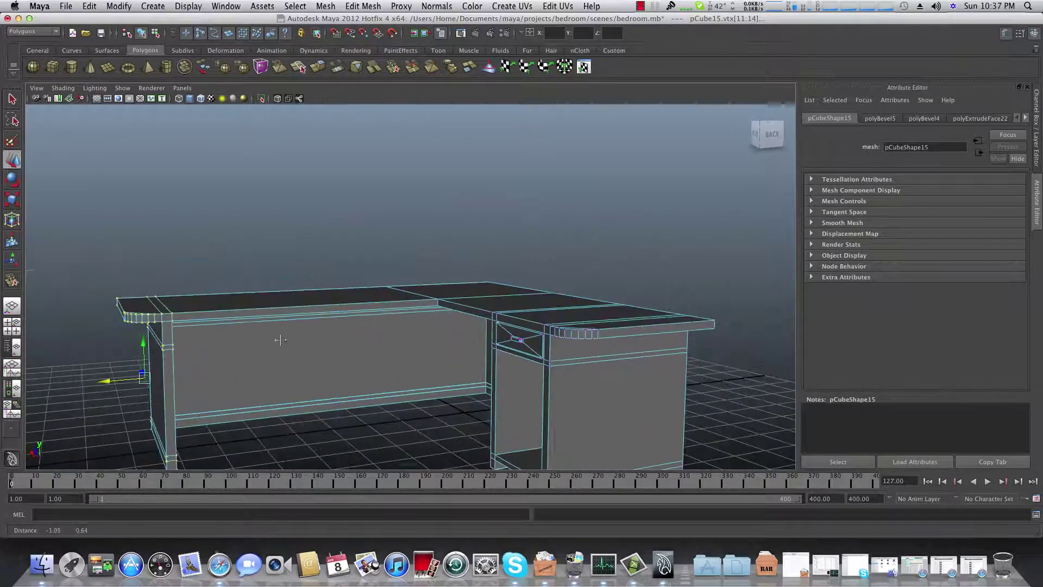
pyautogui.keyDown('alt'); pyautogui.moveTo(301, 345); pyautogui.dragTo(259, 322); pyautogui.keyUp('alt')
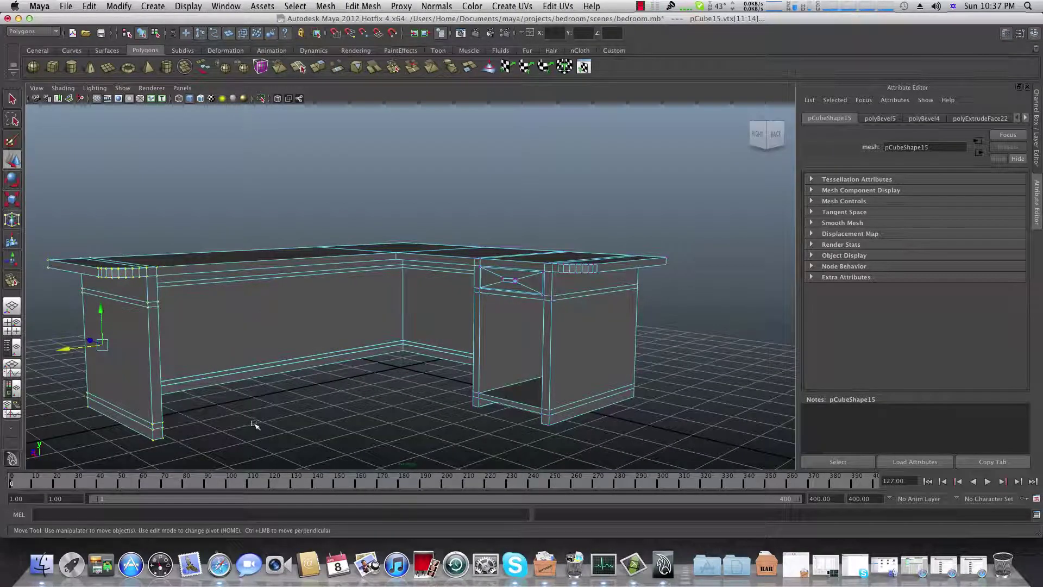
pyautogui.keyDown('alt'); pyautogui.moveTo(338, 373); pyautogui.dragTo(358, 396); pyautogui.keyUp('alt')
pyautogui.keyDown('alt'); pyautogui.moveTo(418, 391); pyautogui.dragTo(267, 393, button='right'); pyautogui.keyUp('alt')
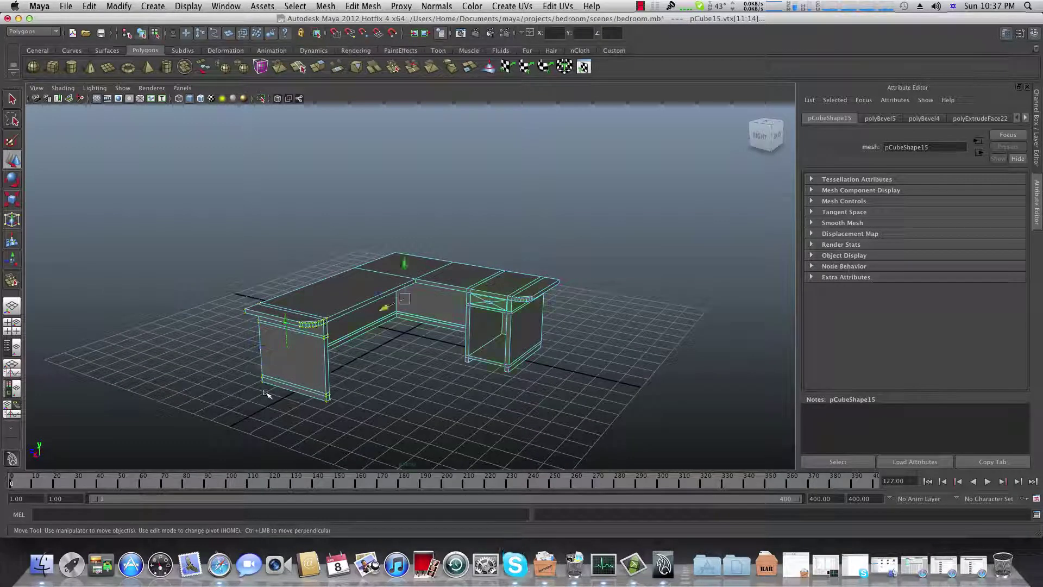
pyautogui.press('F8')
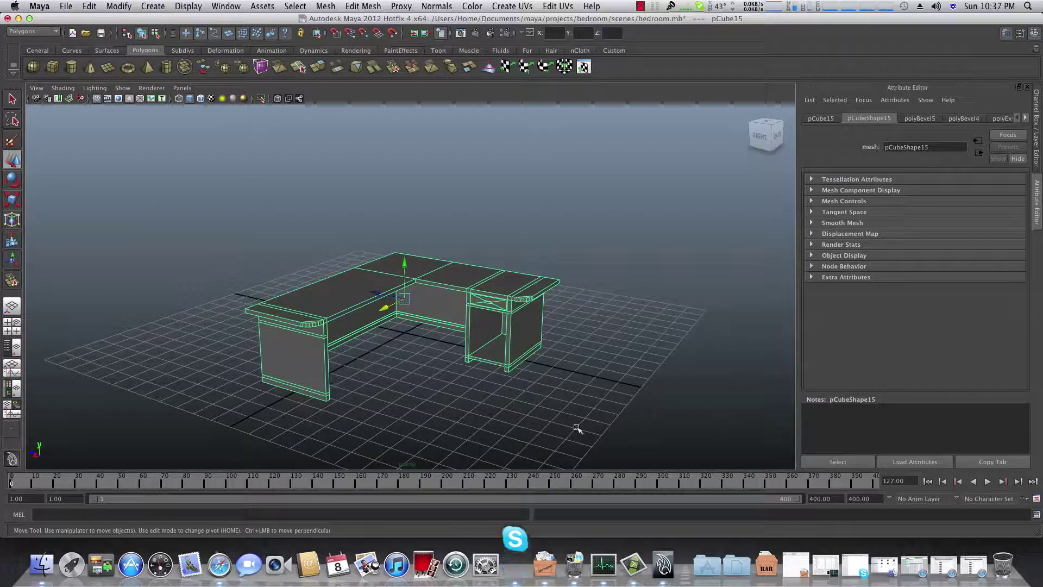
pyautogui.click(1034, 36)
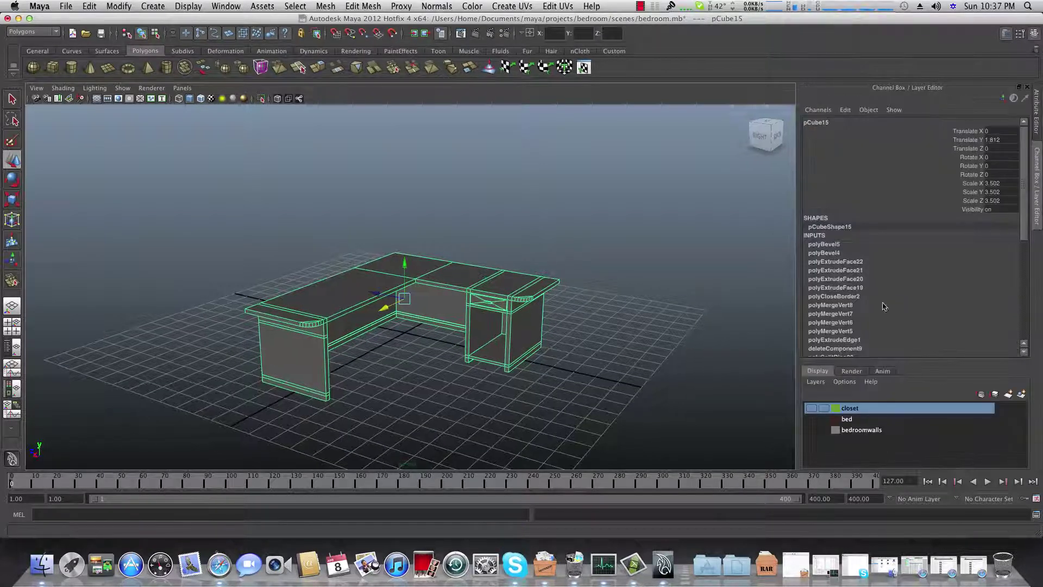
pyautogui.click(811, 408)
pyautogui.click(811, 419)
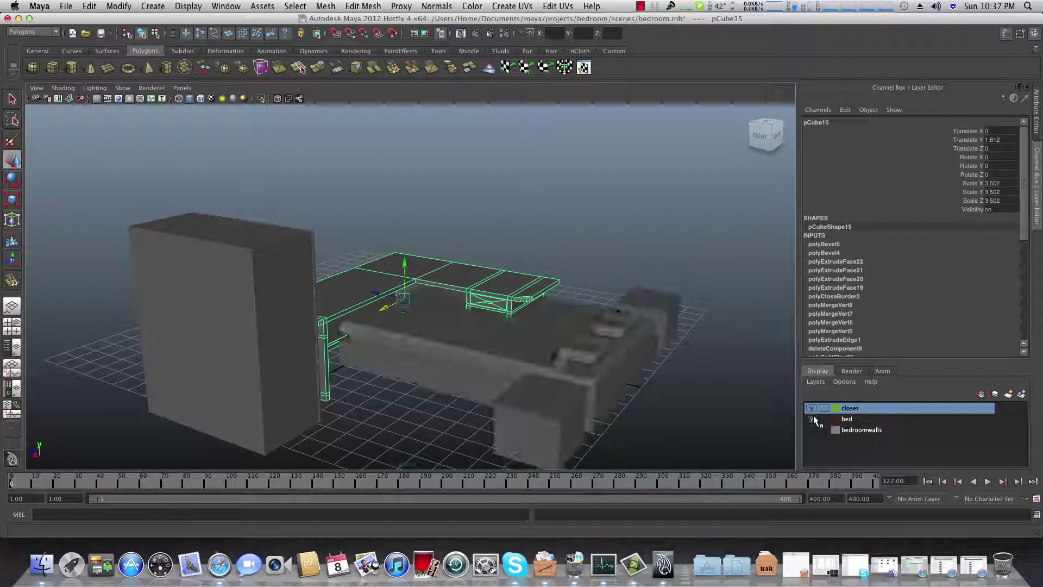
# Move the desk clear of the bed and closet to about X -10.264 and Z 9.734, with the bedroom walls hidden.
pyautogui.click(811, 430)
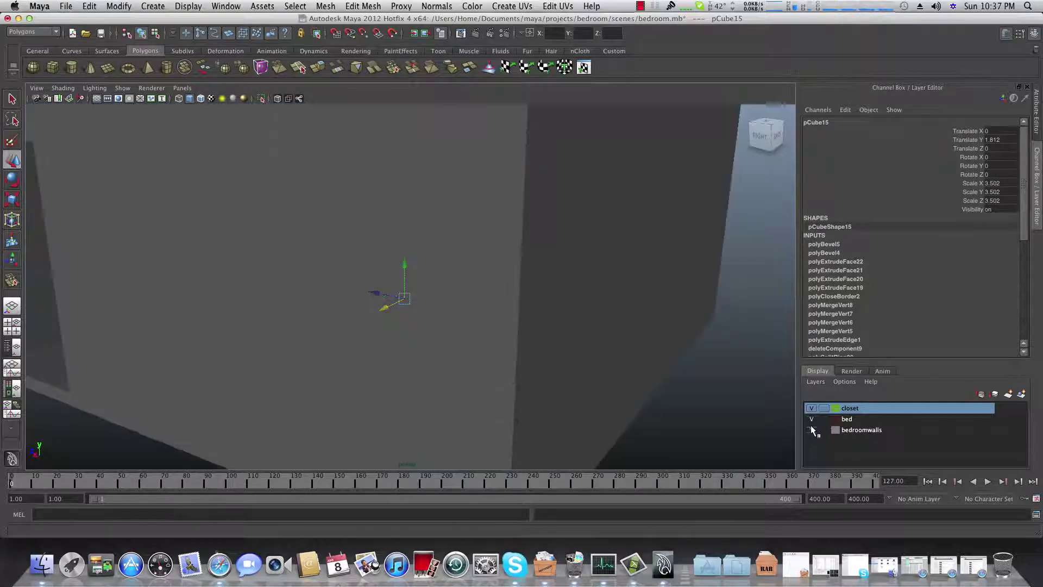
pyautogui.click(811, 430)
pyautogui.keyDown('alt'); pyautogui.moveTo(360, 288); pyautogui.dragTo(410, 273); pyautogui.keyUp('alt')
pyautogui.moveTo(415, 274); pyautogui.dragTo(445, 189, button='middle')
pyautogui.moveTo(415, 202); pyautogui.dragTo(478, 304)
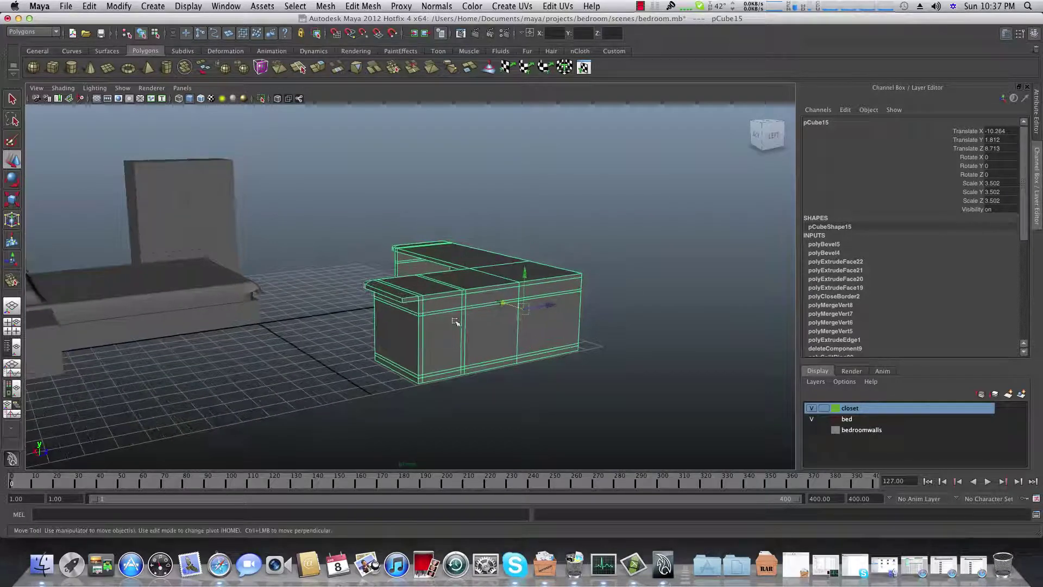
pyautogui.moveTo(541, 304); pyautogui.dragTo(568, 303, button='middle')
pyautogui.keyDown('alt'); pyautogui.moveTo(569, 303); pyautogui.dragTo(682, 343); pyautogui.keyUp('alt')
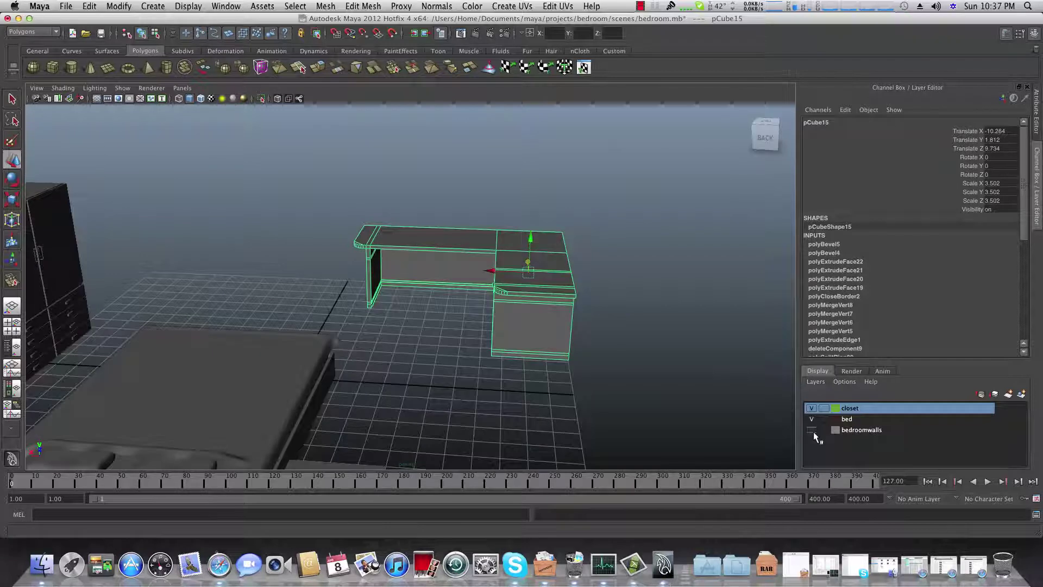
# Show the bedroom walls and fit the desk into the room's corner at about X -8.684 and Z 10.258.
pyautogui.click(811, 430)
pyautogui.keyDown('alt'); pyautogui.moveTo(625, 369); pyautogui.dragTo(418, 340); pyautogui.keyUp('alt')
pyautogui.moveTo(345, 263); pyautogui.dragTo(325, 318)
pyautogui.press('super+z')
pyautogui.moveTo(513, 277); pyautogui.dragTo(485, 271)
pyautogui.keyDown('alt'); pyautogui.moveTo(470, 285); pyautogui.dragTo(530, 353, button='right'); pyautogui.keyUp('alt')
pyautogui.moveTo(418, 256); pyautogui.dragTo(443, 251)
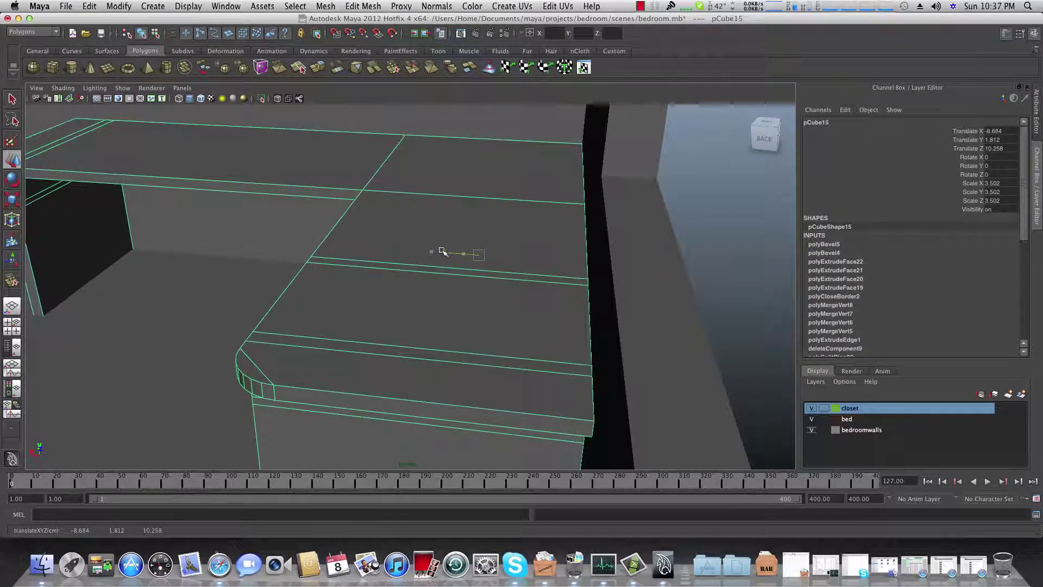
pyautogui.keyDown('alt'); pyautogui.moveTo(396, 308); pyautogui.dragTo(496, 294); pyautogui.keyUp('alt')
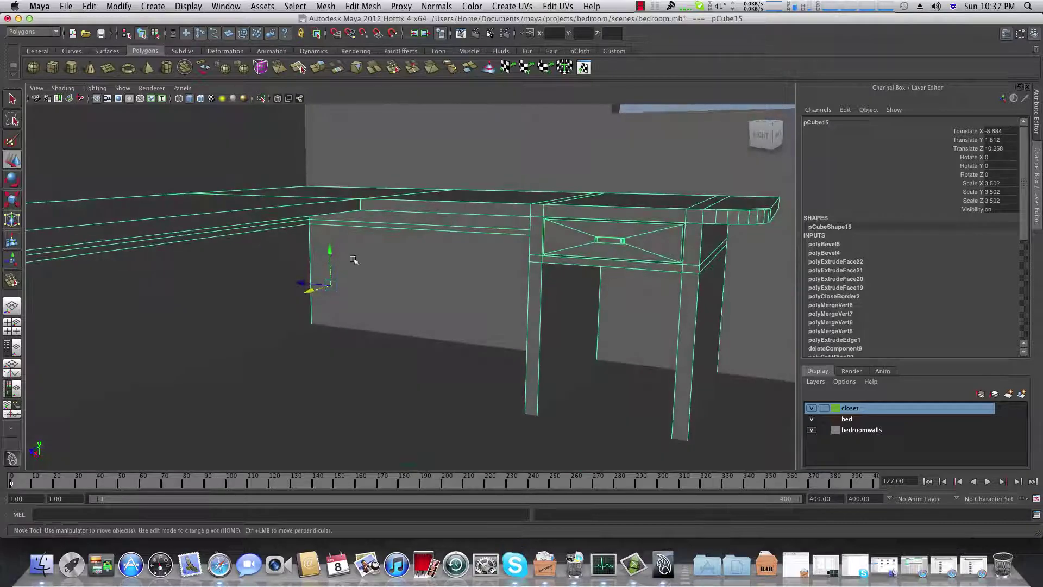
# Raise the desk to about Y 2.336 so its legs stand on the bedroom floor, and check its placement in the room.
pyautogui.moveTo(330, 250); pyautogui.dragTo(332, 222)
pyautogui.keyDown('alt'); pyautogui.moveTo(430, 396); pyautogui.dragTo(421, 349, button='middle'); pyautogui.keyUp('alt')
pyautogui.keyDown('alt'); pyautogui.moveTo(435, 283); pyautogui.dragTo(502, 326); pyautogui.keyUp('alt')
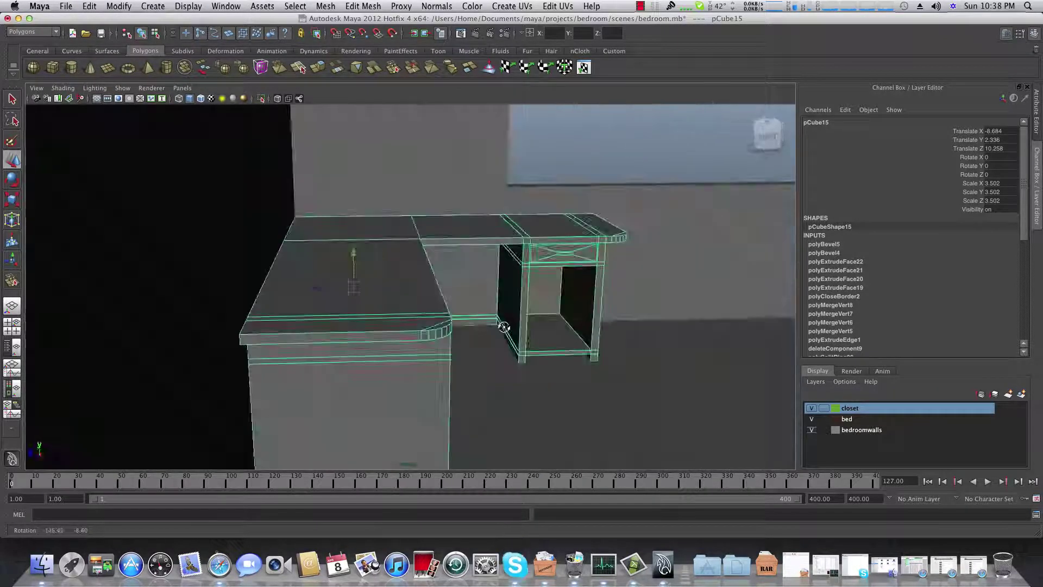
pyautogui.keyDown('alt'); pyautogui.moveTo(502, 327); pyautogui.dragTo(454, 310, button='right'); pyautogui.keyUp('alt')
pyautogui.keyDown('alt'); pyautogui.moveTo(453, 310); pyautogui.dragTo(389, 320); pyautogui.keyUp('alt')
pyautogui.keyDown('alt'); pyautogui.moveTo(389, 320); pyautogui.dragTo(388, 319, button='middle'); pyautogui.keyUp('alt')
pyautogui.keyDown('alt'); pyautogui.moveTo(388, 319); pyautogui.dragTo(314, 303, button='right'); pyautogui.keyUp('alt')
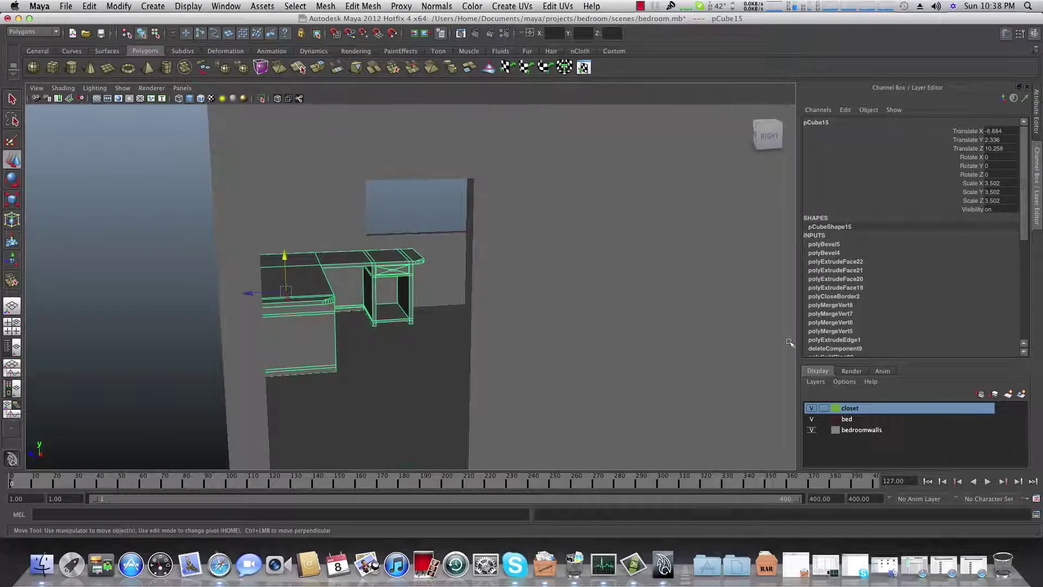
# Put the selected desk in a new display layer named desktop with a yellow colour.
pyautogui.click(1022, 395)
pyautogui.doubleClick(842, 409)
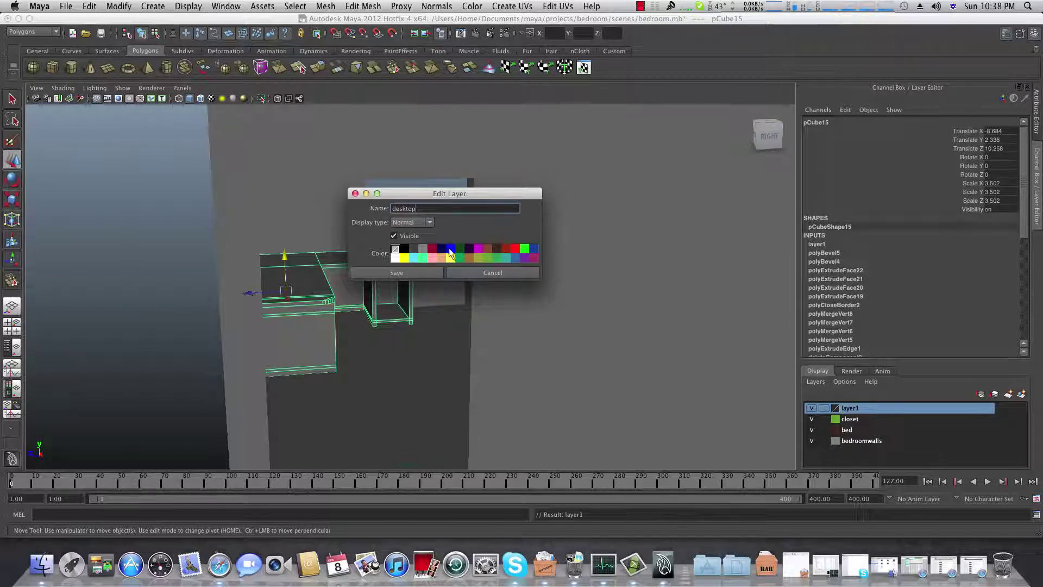
pyautogui.click(371, 274)
# Save the current bedroom scene and view the desk inside the room.
pyautogui.keyDown('alt'); pyautogui.moveTo(459, 305); pyautogui.dragTo(461, 315); pyautogui.keyUp('alt')
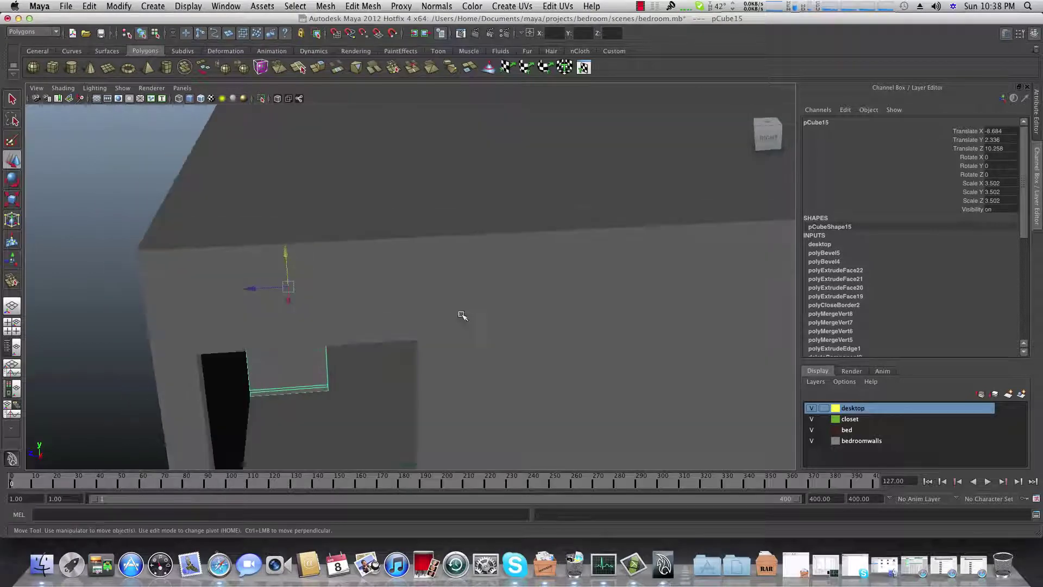
pyautogui.click(65, 8)
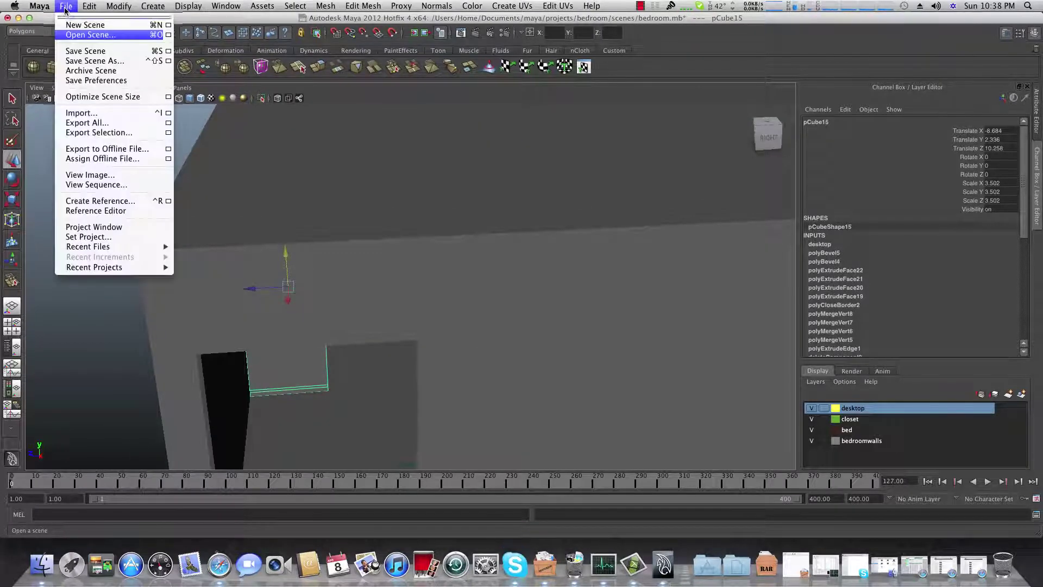
pyautogui.click(85, 51)
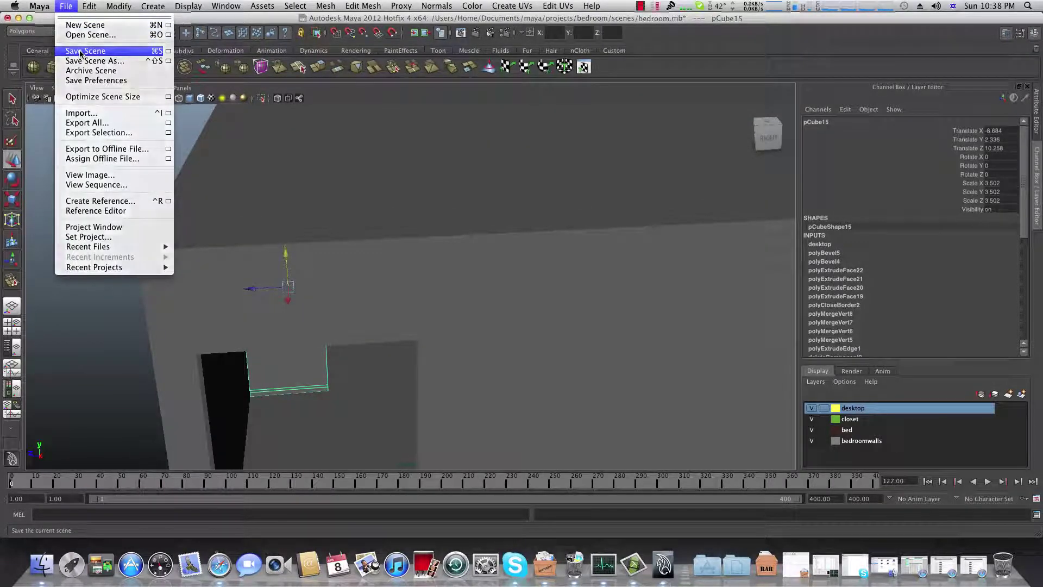
pyautogui.keyDown('alt'); pyautogui.moveTo(515, 272); pyautogui.dragTo(461, 349); pyautogui.keyUp('alt')
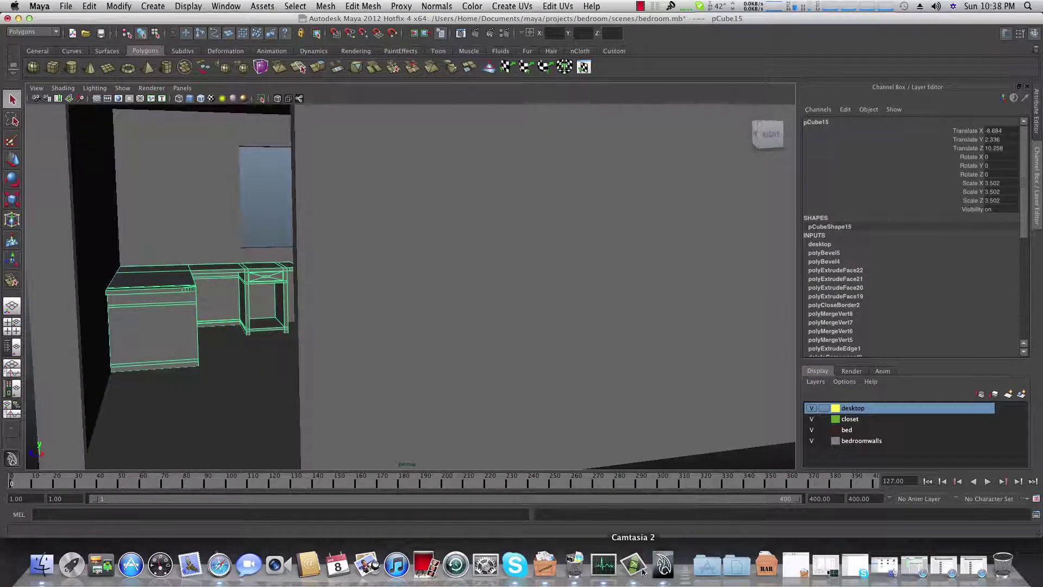